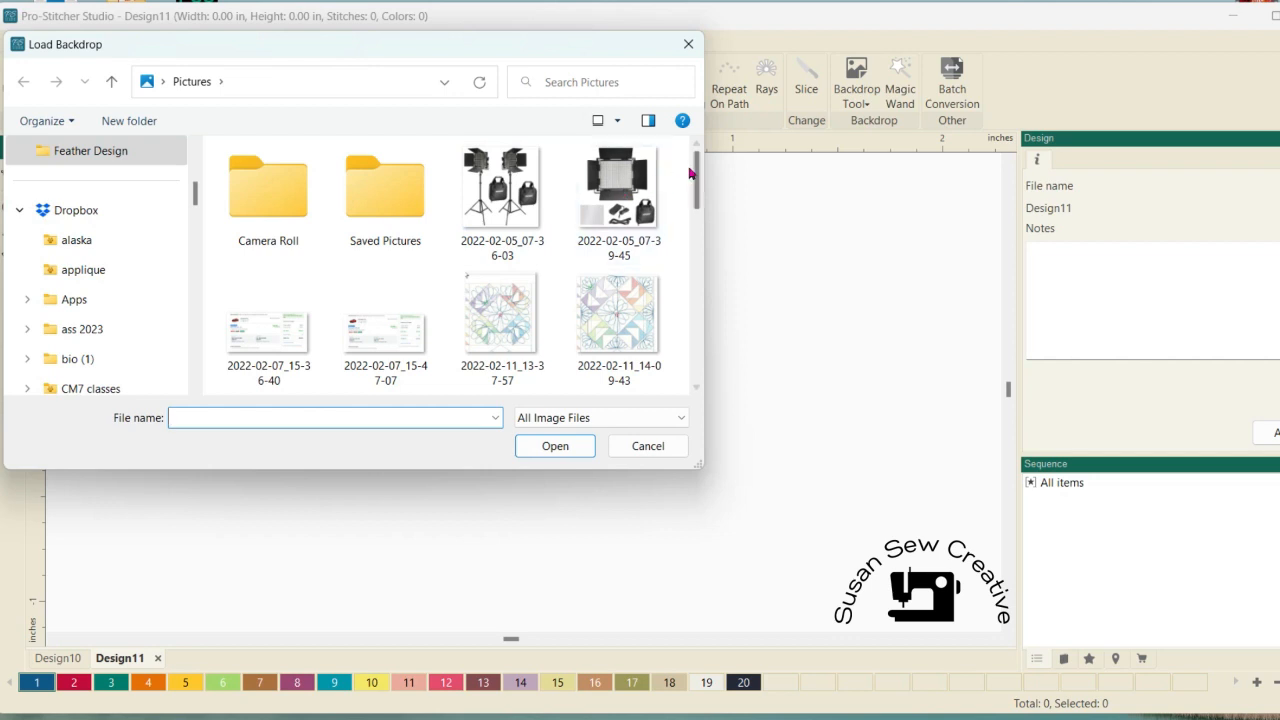
Step: Load the kimberly image from the Pictures folder as the design's backdrop
{"action": "left_click_drag", "start_coordinate": [696, 172], "coordinate": [689, 316]}
{"action": "left_click", "coordinate": [622, 235]}
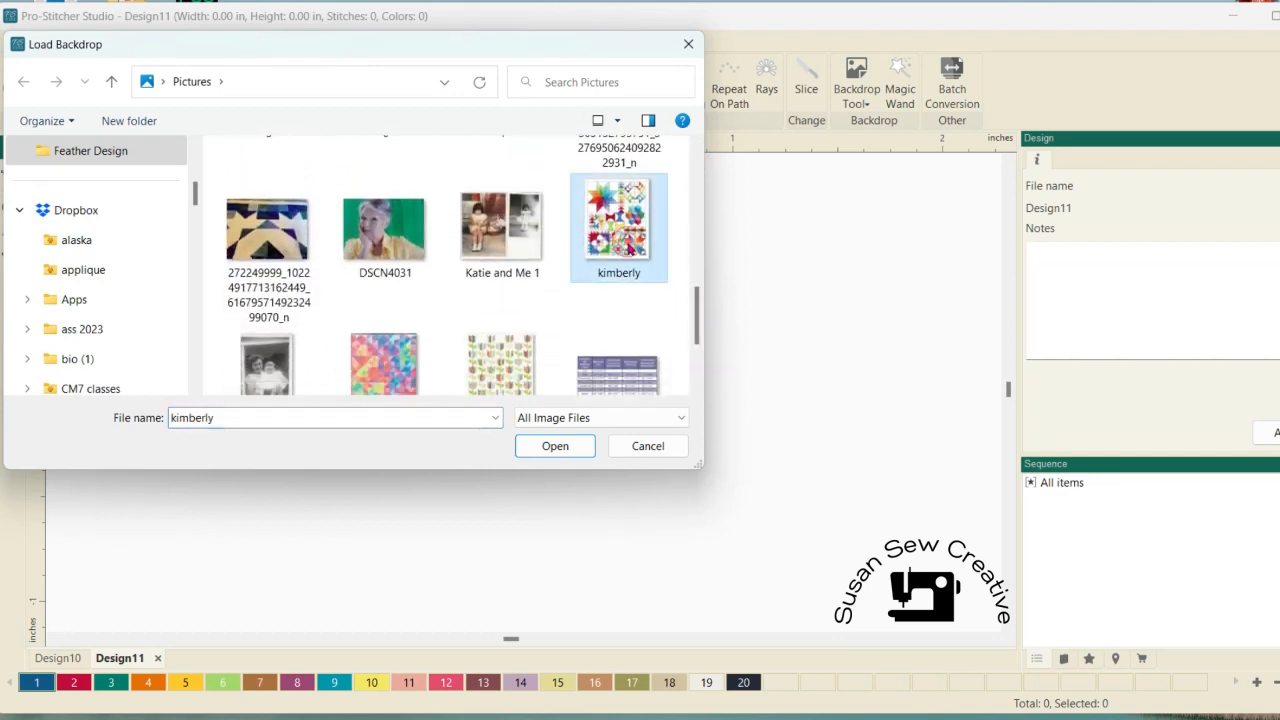
{"action": "left_click", "coordinate": [556, 446]}
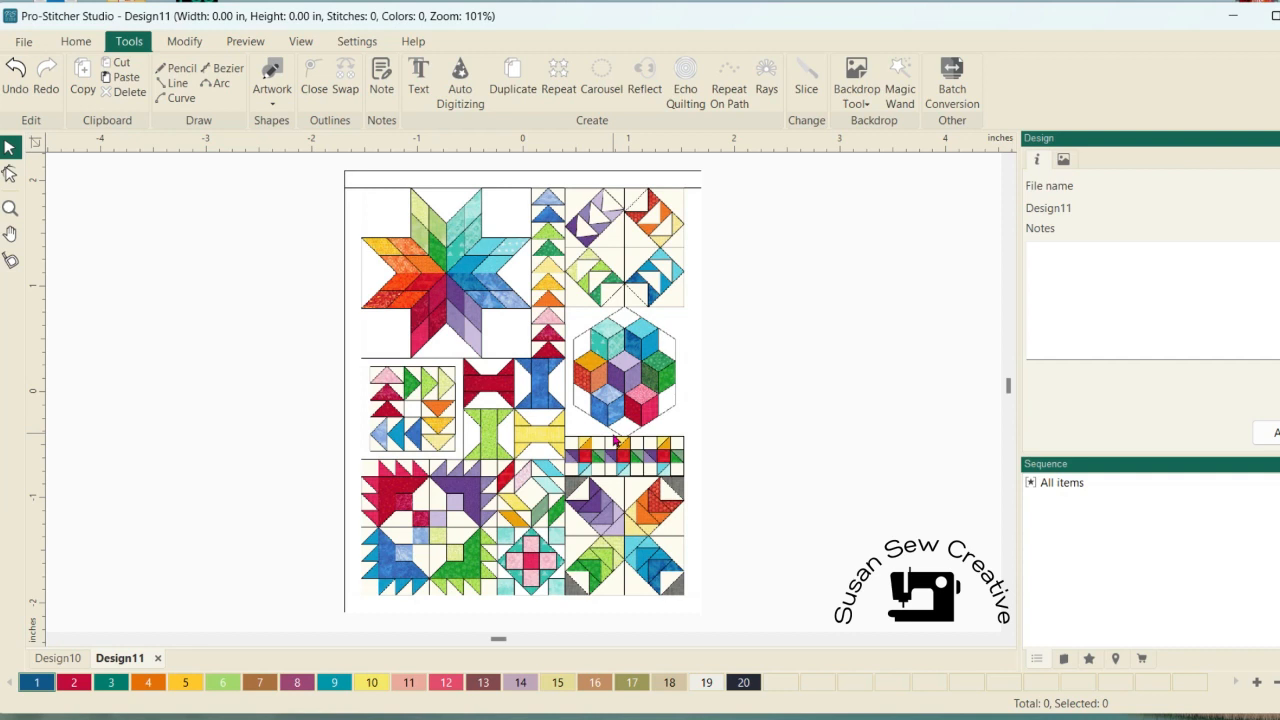
Step: Choose Define Scale for the quilt backdrop and enter a width of 40 in
{"action": "left_click", "coordinate": [853, 100]}
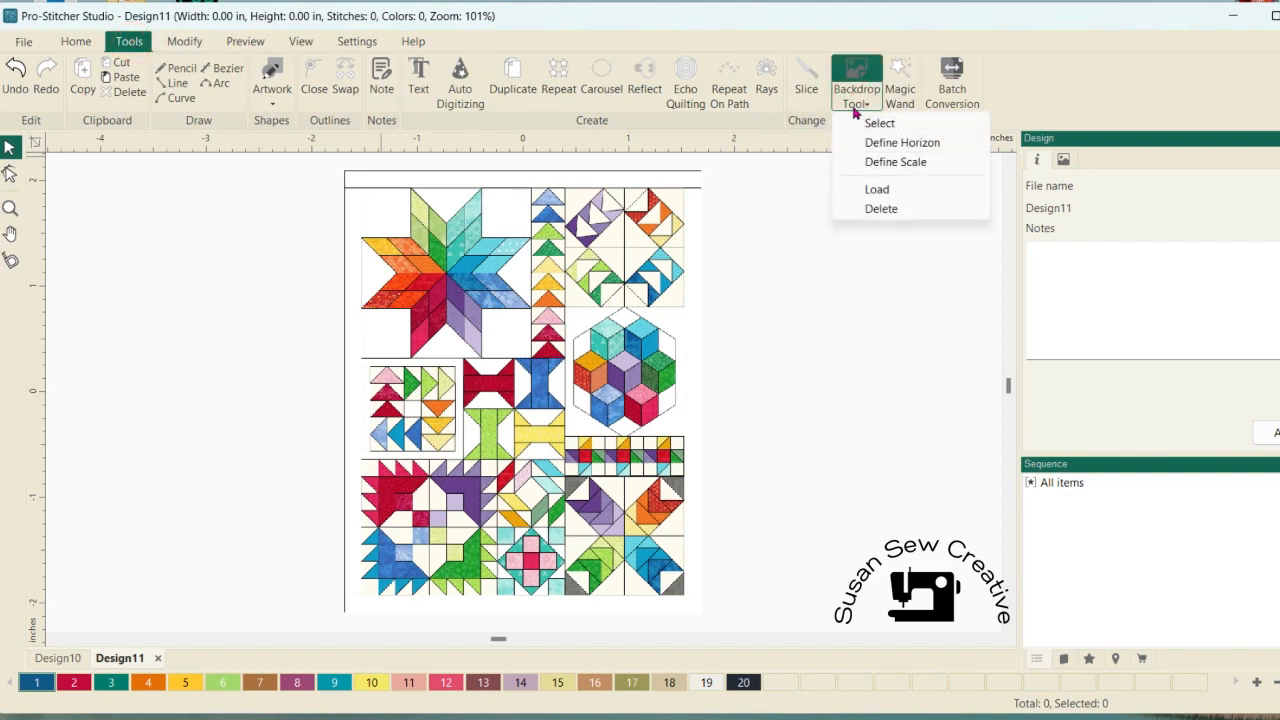
{"action": "left_click", "coordinate": [872, 161]}
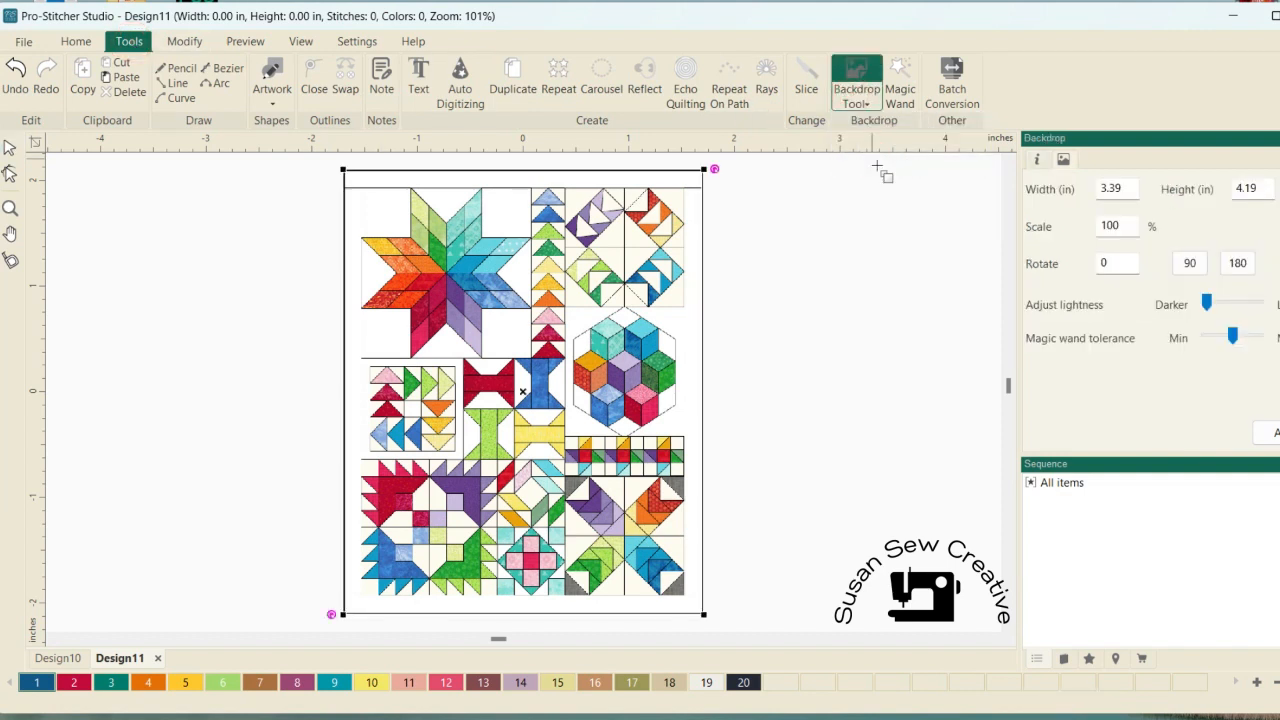
{"action": "left_click", "coordinate": [1134, 184]}
{"action": "left_click_drag", "start_coordinate": [1121, 185], "coordinate": [1094, 190]}
{"action": "type", "text": "40"}
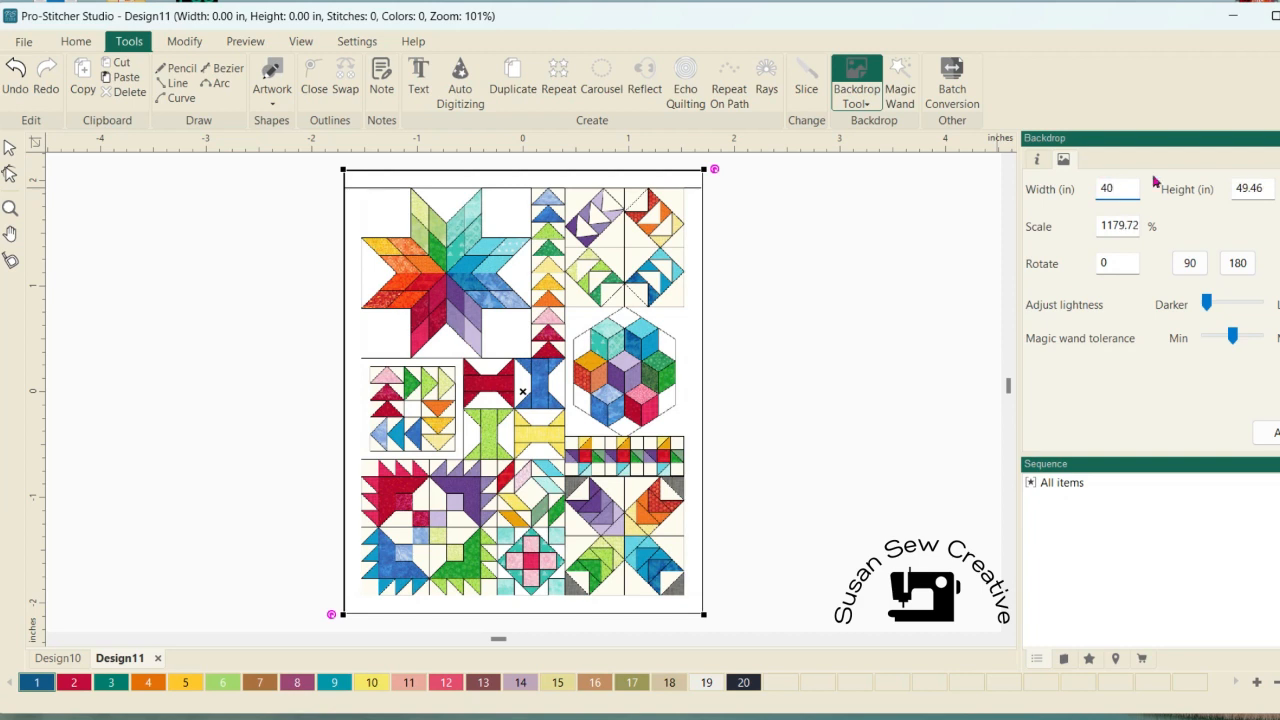
Step: Set the backdrop's height to 60 in and apply the new size
{"action": "left_click_drag", "start_coordinate": [1258, 187], "coordinate": [1238, 188]}
{"action": "type", "text": "46"}
{"action": "type", "text": "0"}
{"action": "key", "text": "BackSpace"}
{"action": "key", "text": "BackSpace"}
{"action": "key", "text": "BackSpace"}
{"action": "type", "text": "60"}
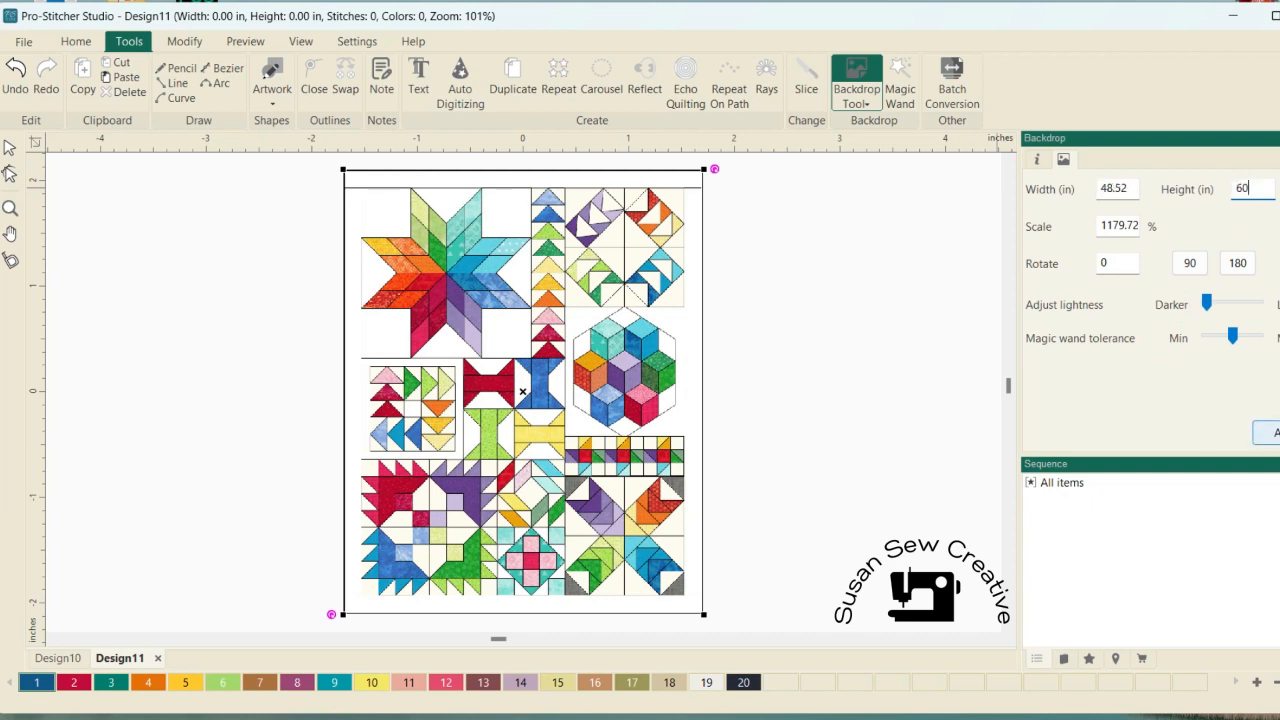
{"action": "left_click", "coordinate": [1266, 432]}
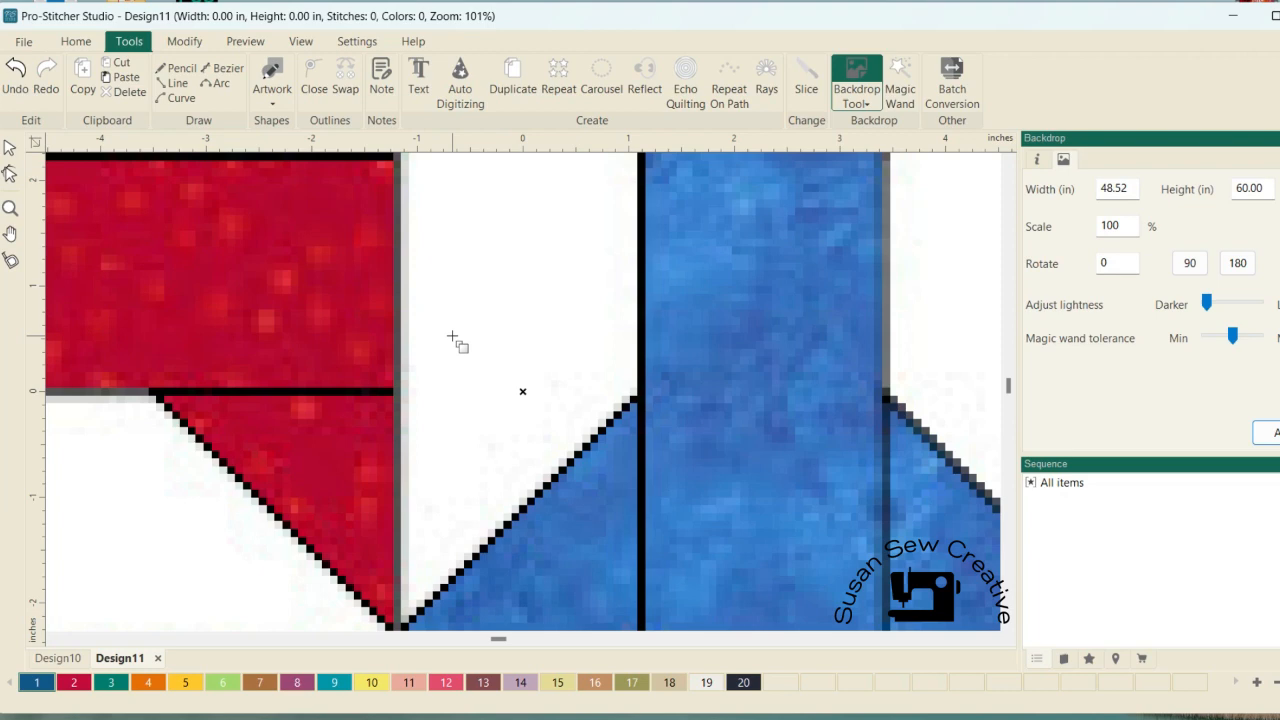
Step: Start merging a design and open the Feather Design folder on the USB drive
{"action": "scroll", "coordinate": [452, 337], "scroll_direction": "down", "scroll_amount": 4}
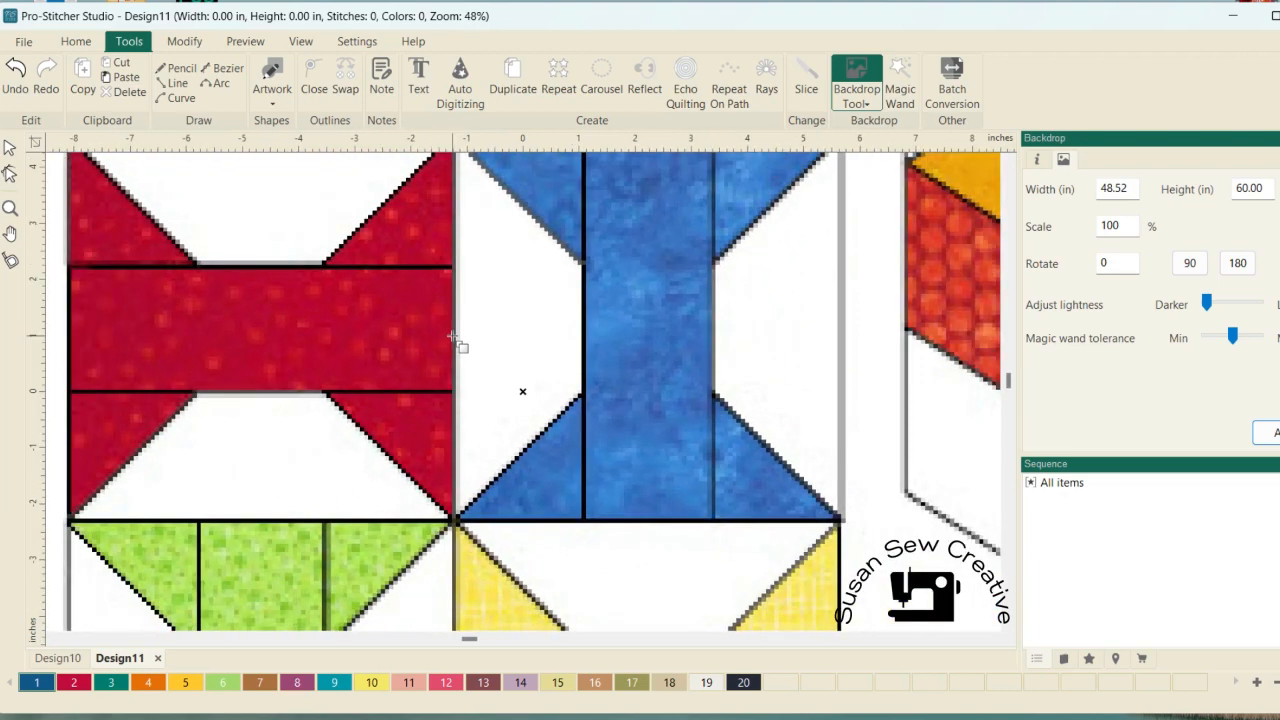
{"action": "scroll", "coordinate": [452, 337], "scroll_direction": "down", "scroll_amount": 4}
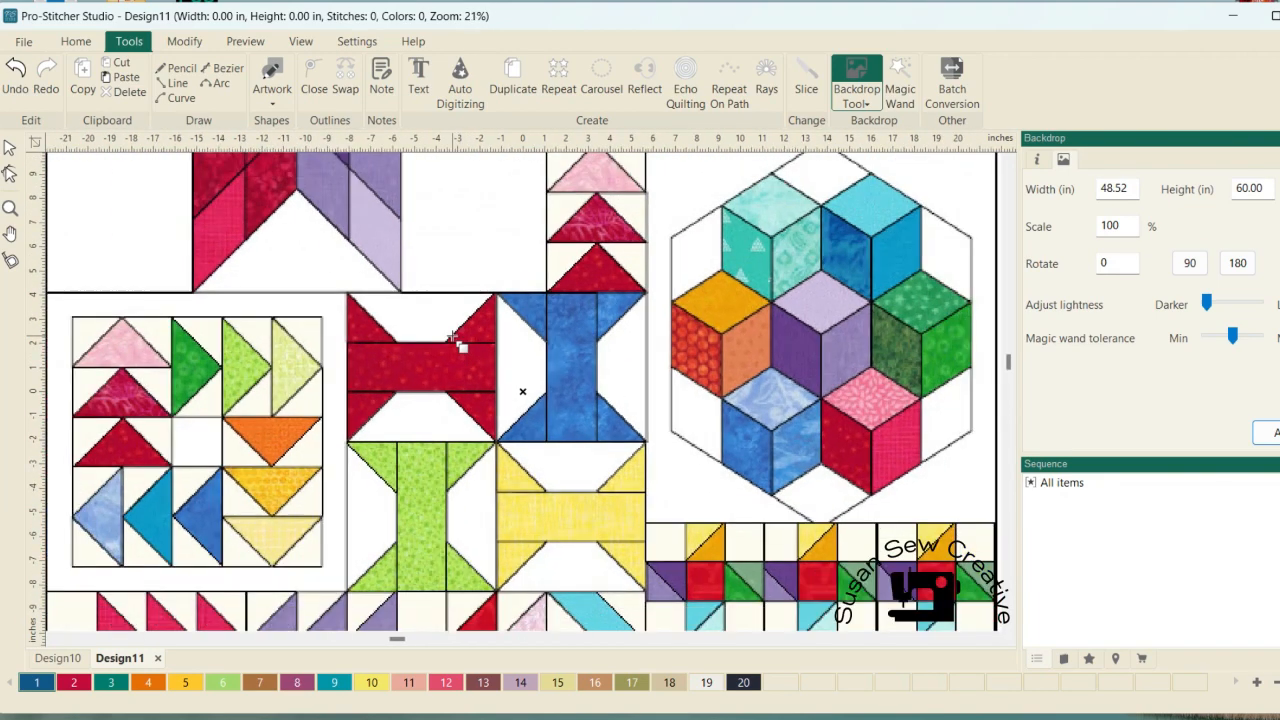
{"action": "scroll", "coordinate": [455, 340], "scroll_direction": "down", "scroll_amount": 4}
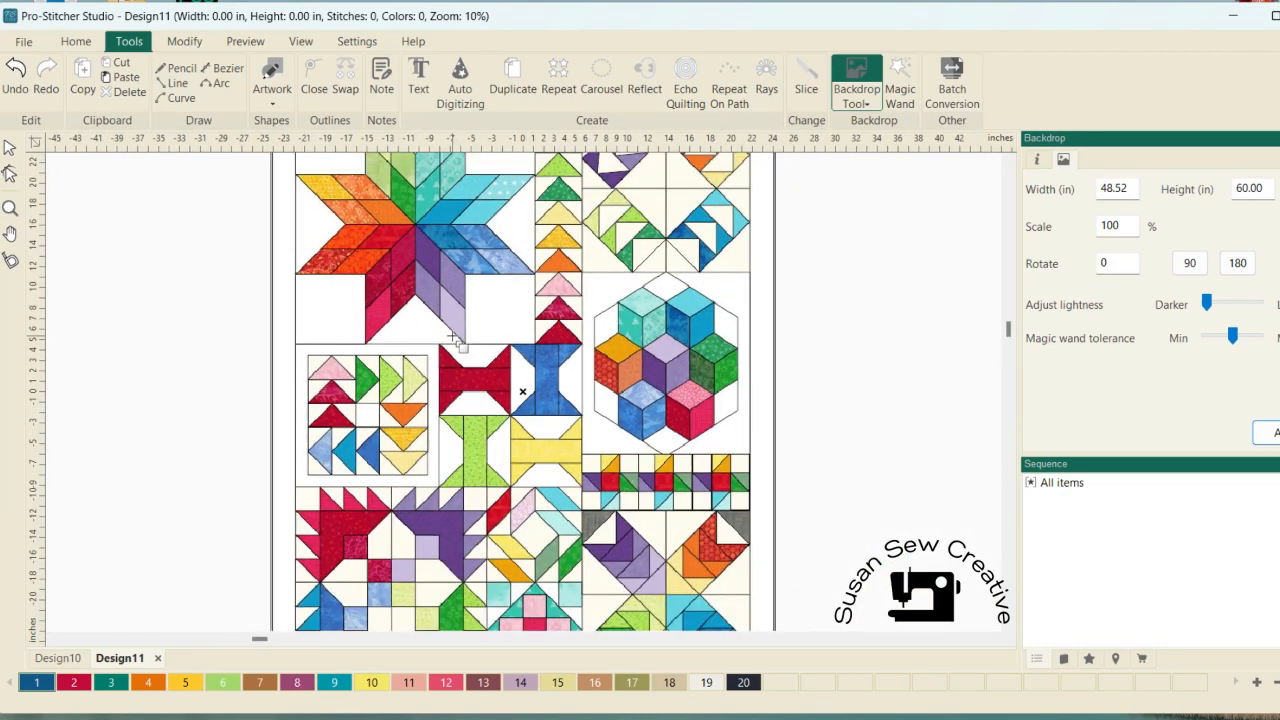
{"action": "scroll", "coordinate": [455, 340], "scroll_direction": "down", "scroll_amount": 1}
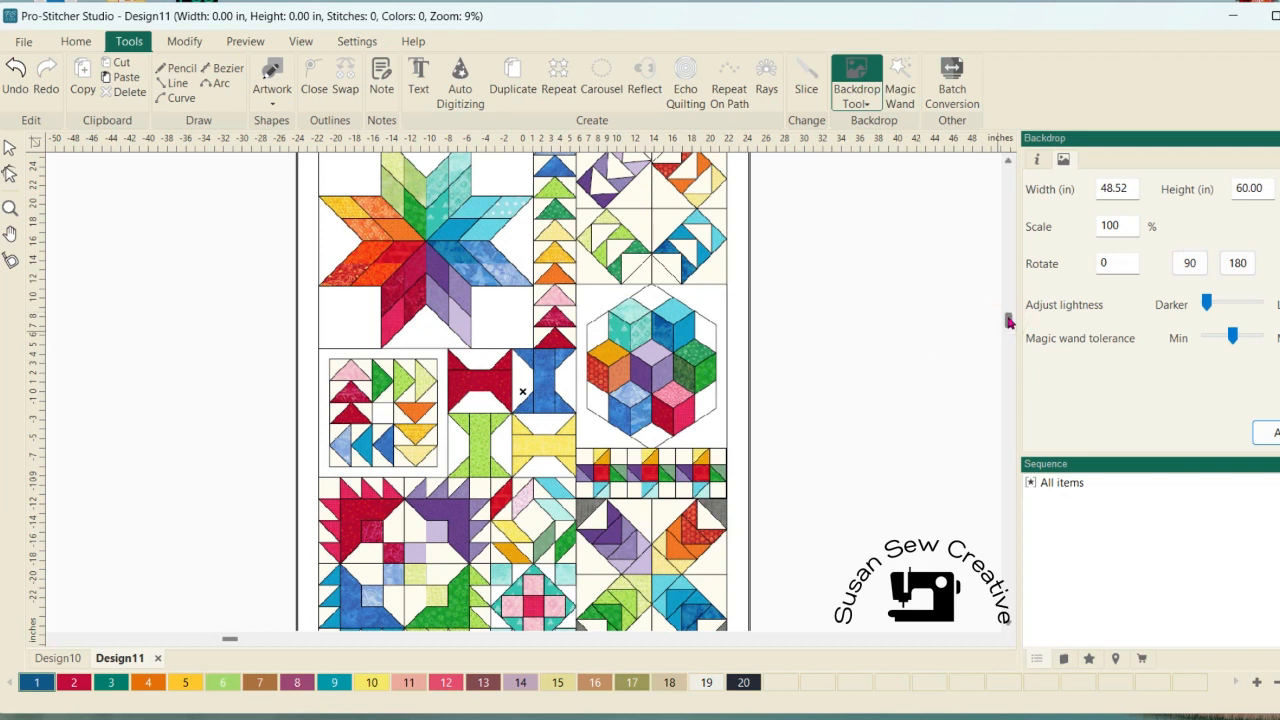
{"action": "left_click_drag", "start_coordinate": [1008, 320], "coordinate": [1008, 314]}
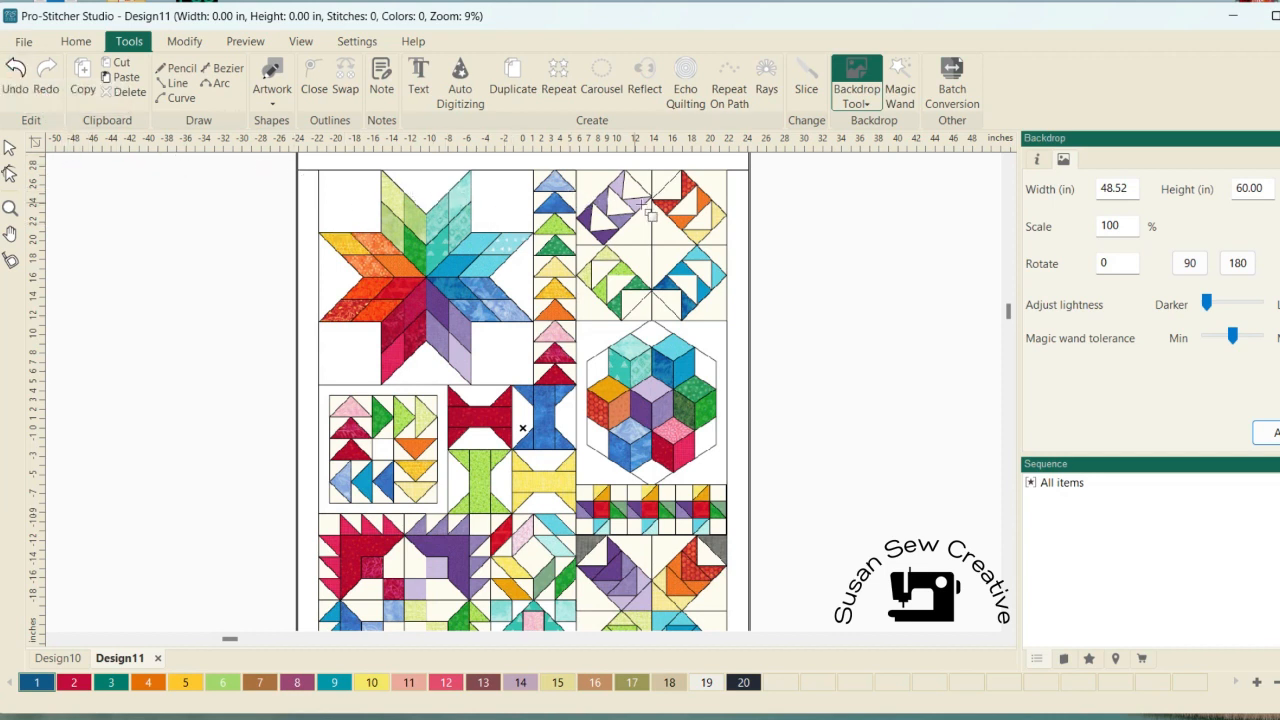
{"action": "left_click", "coordinate": [24, 44]}
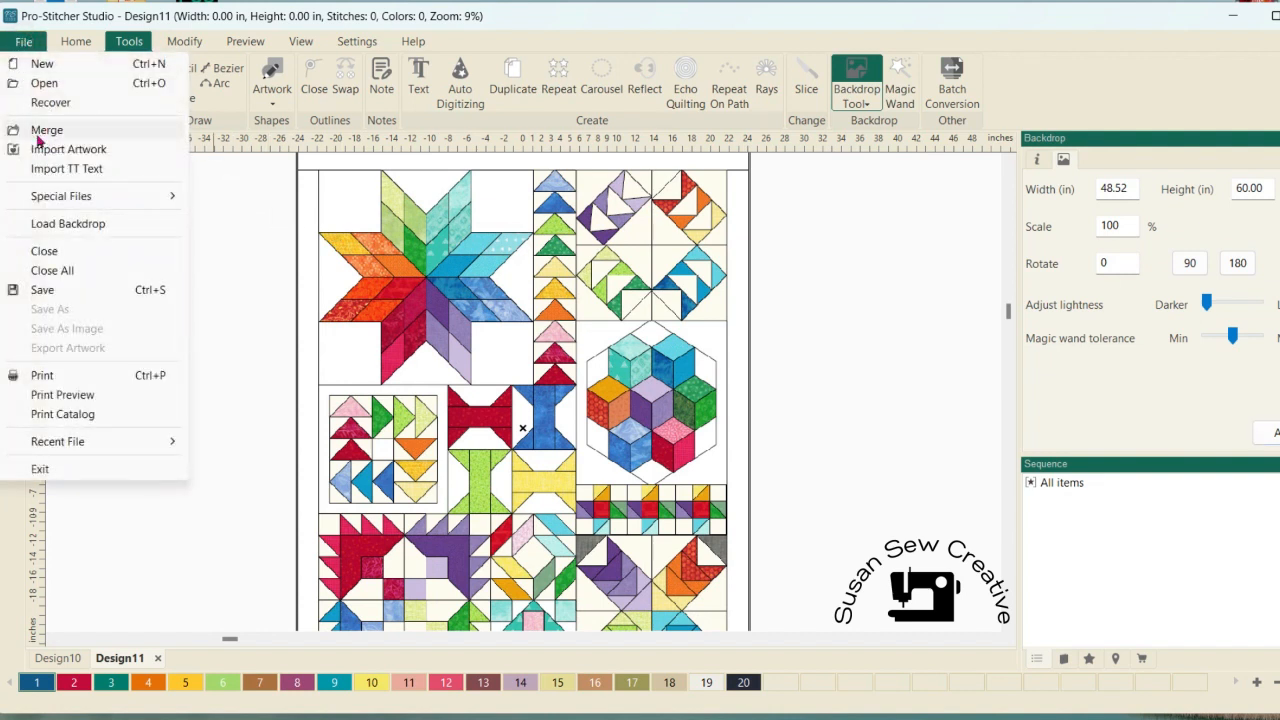
{"action": "left_click", "coordinate": [38, 133]}
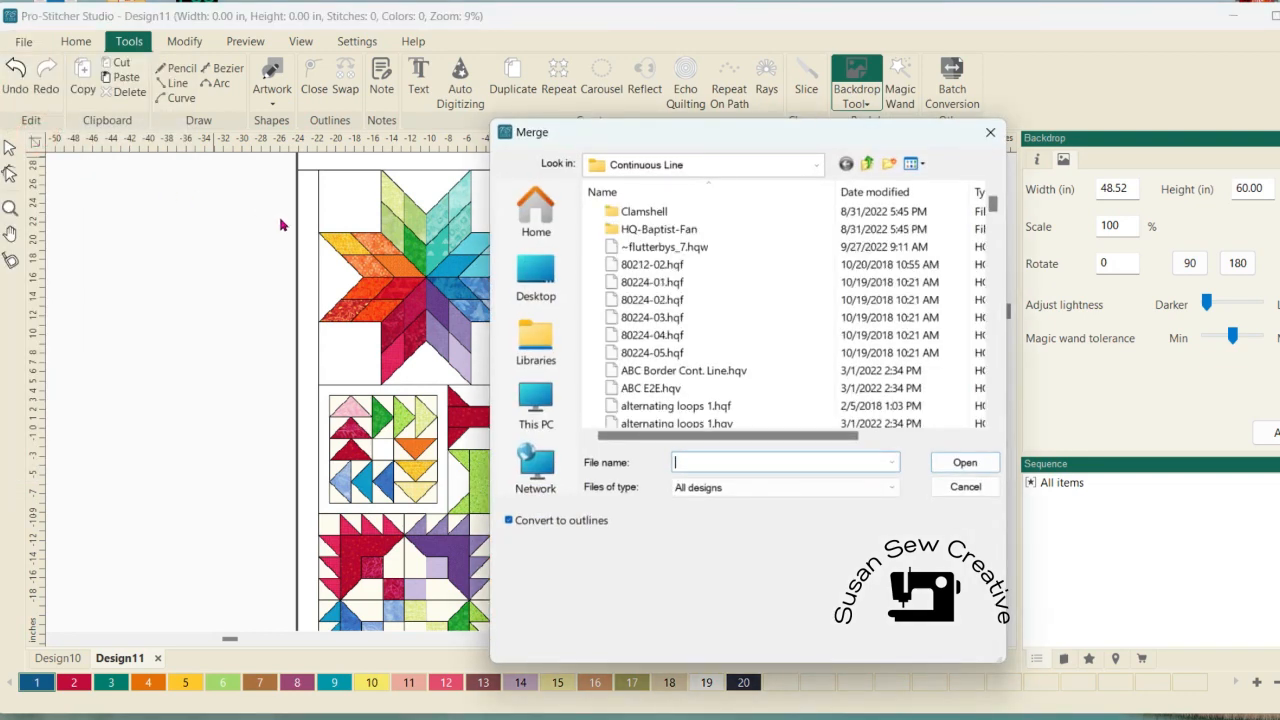
{"action": "left_click", "coordinate": [816, 165]}
{"action": "left_click", "coordinate": [816, 165]}
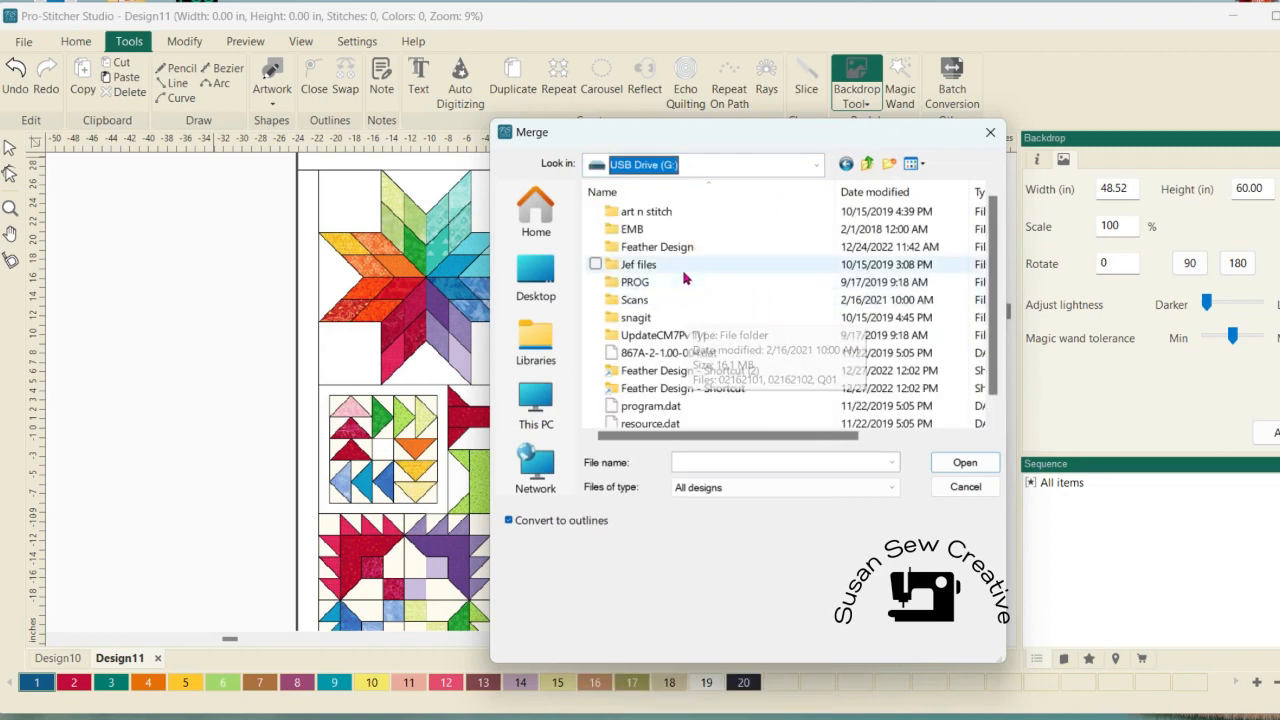
{"action": "double_click", "coordinate": [684, 248]}
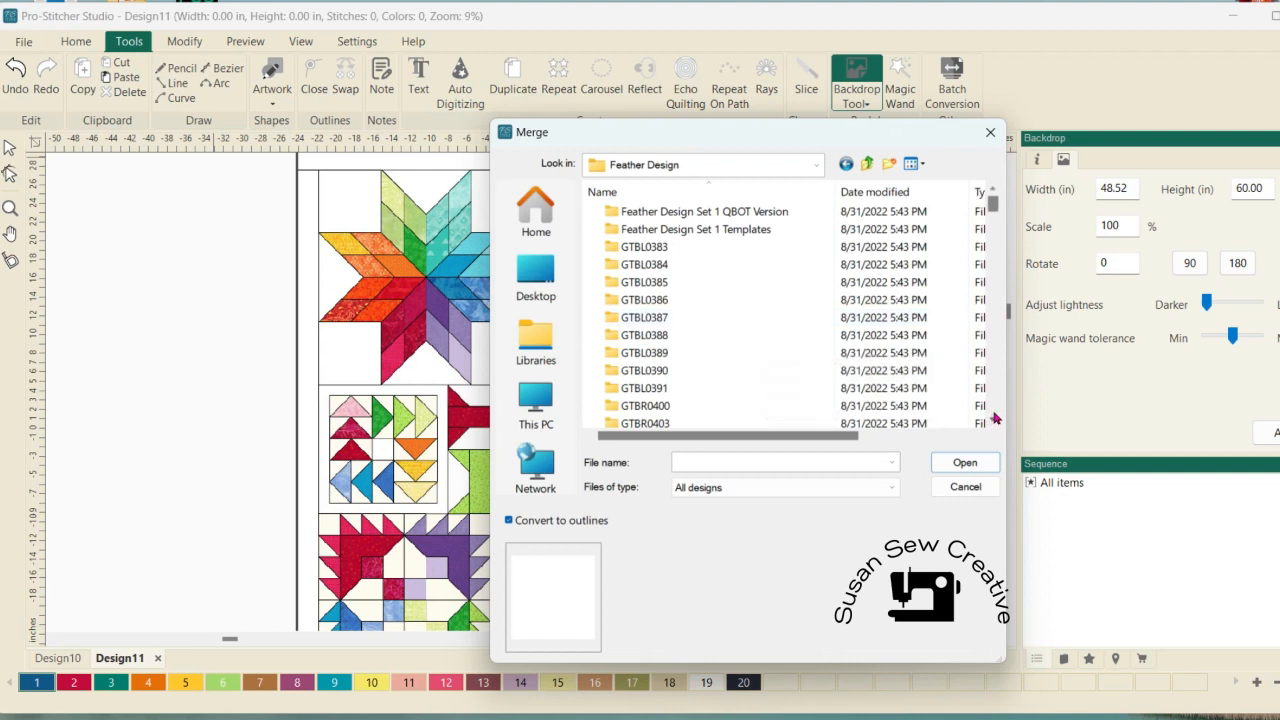
Step: Preview the .hqf files in the Feather Design folder and merge a fan-shaped feather design onto the quilt
{"action": "scroll", "coordinate": [995, 418], "scroll_direction": "down", "scroll_amount": 10}
{"action": "left_click", "coordinate": [807, 248]}
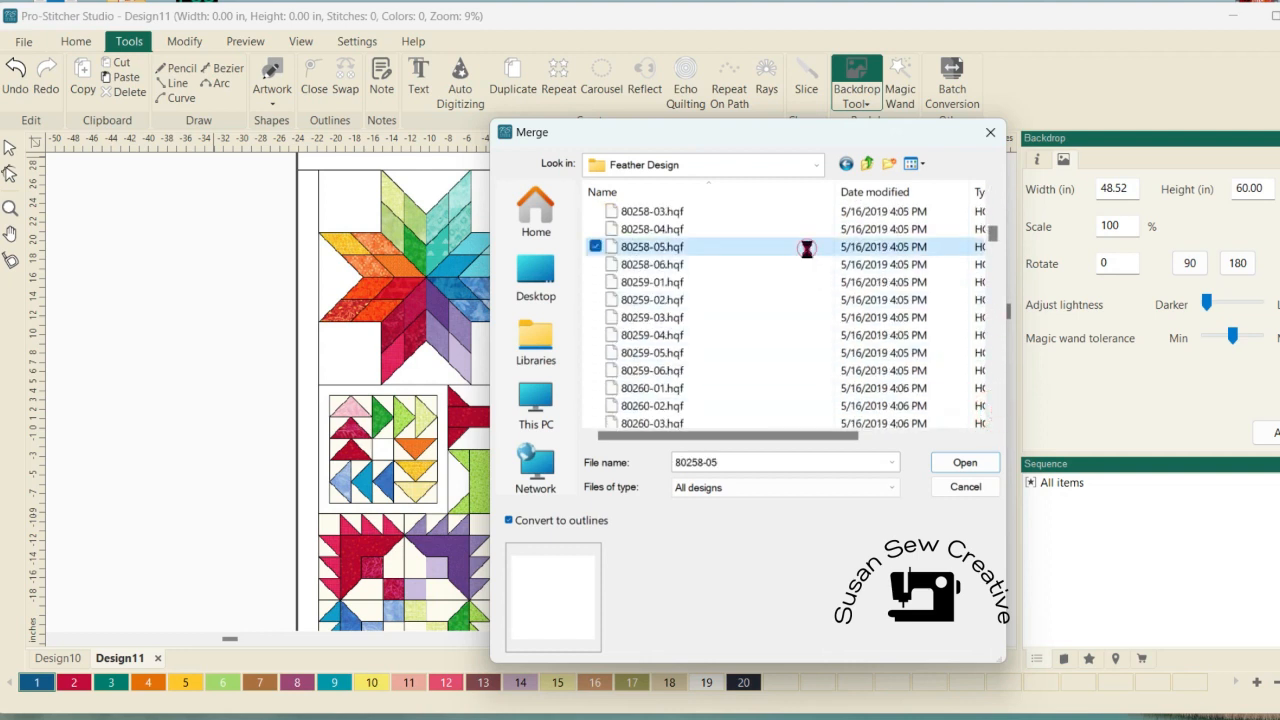
{"action": "key", "text": "Down"}
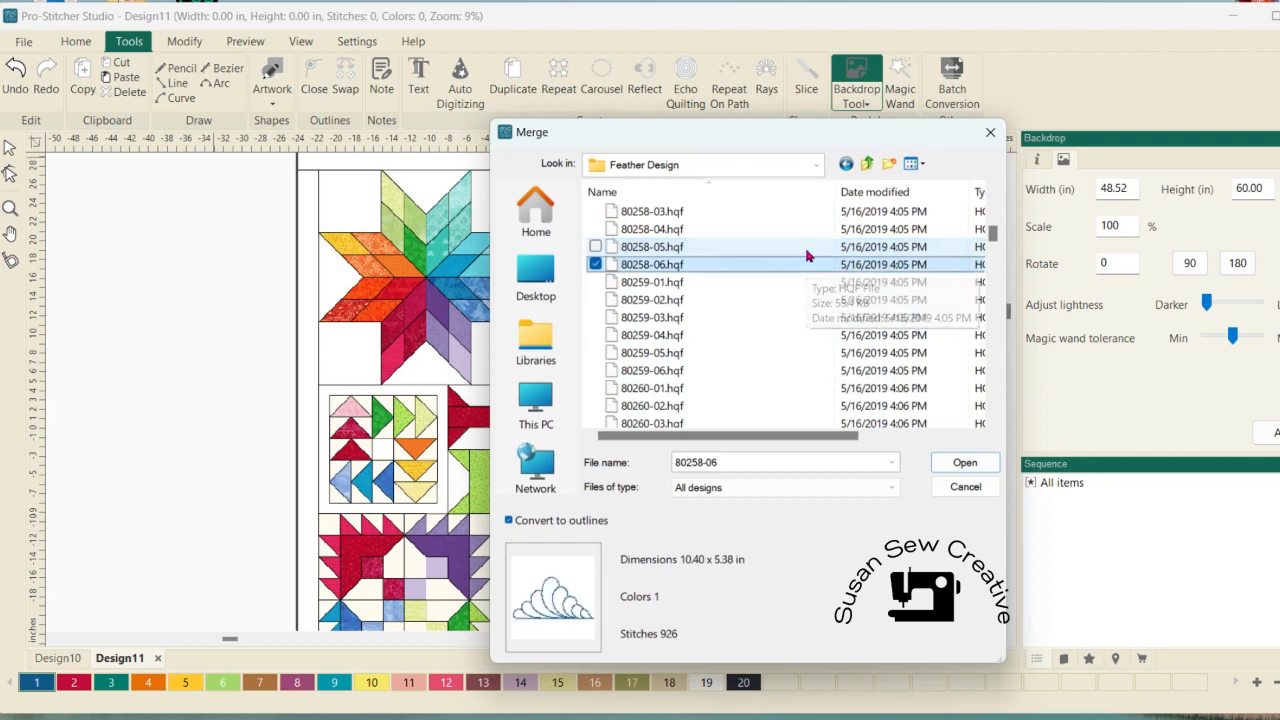
{"action": "key", "text": "Down"}
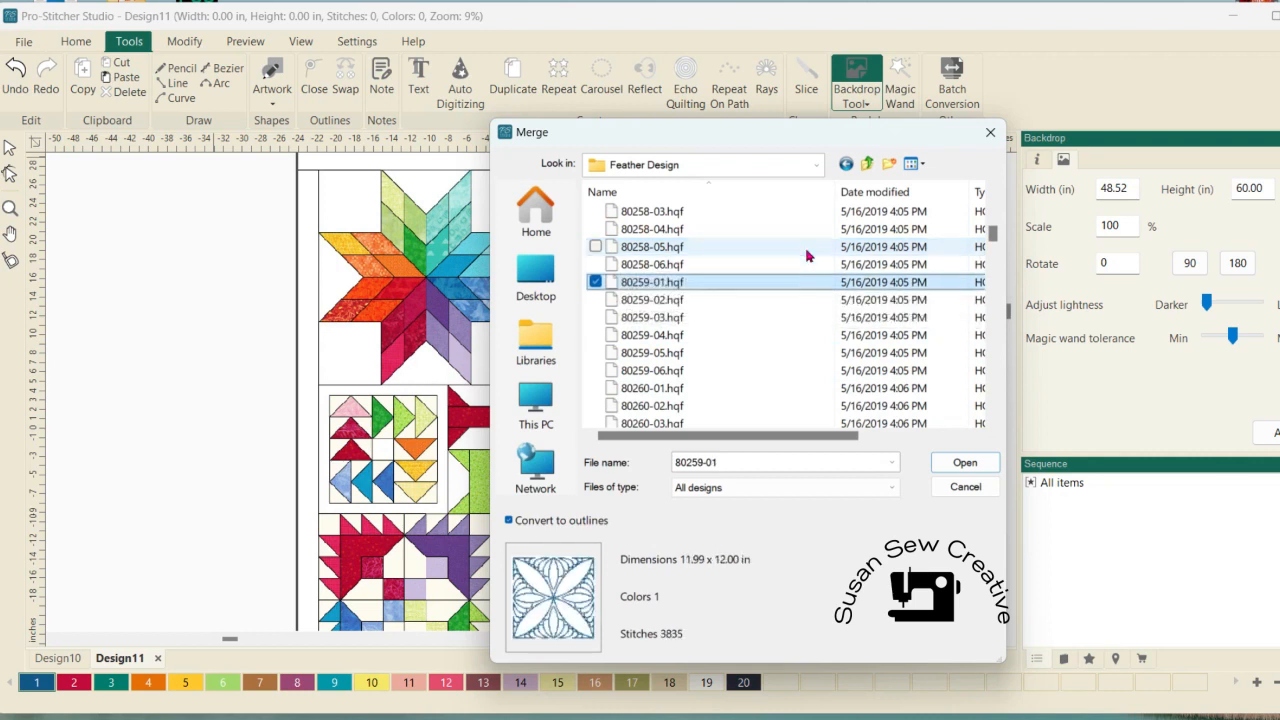
{"action": "key", "text": "Down"}
{"action": "key", "text": "Down"}
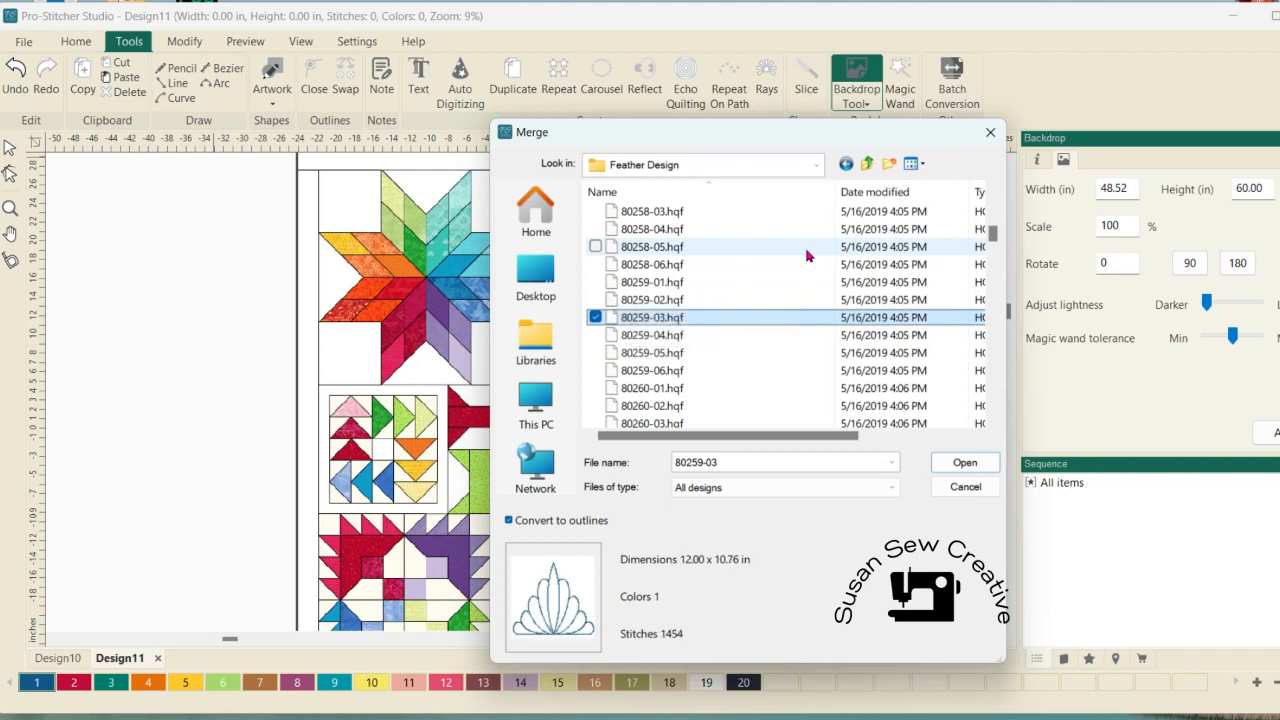
{"action": "key", "text": "Down"}
{"action": "key", "text": "Down"}
{"action": "key", "text": "Down"}
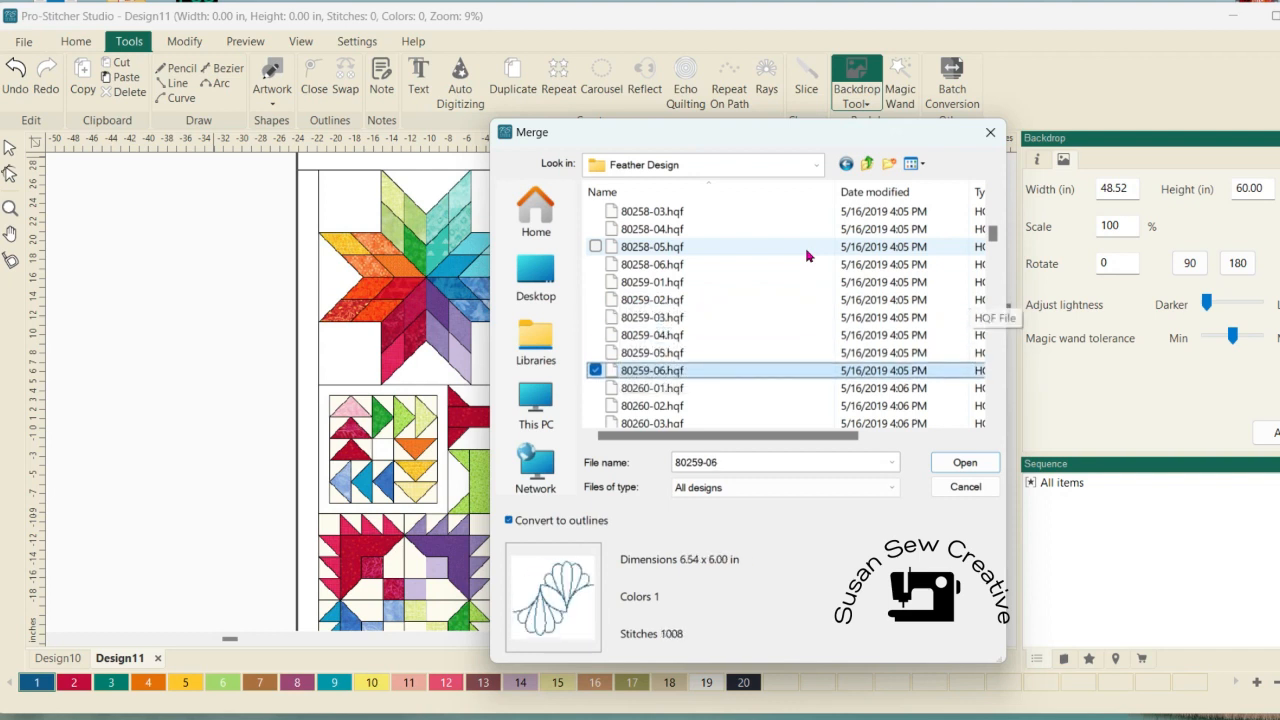
{"action": "left_click", "coordinate": [963, 466]}
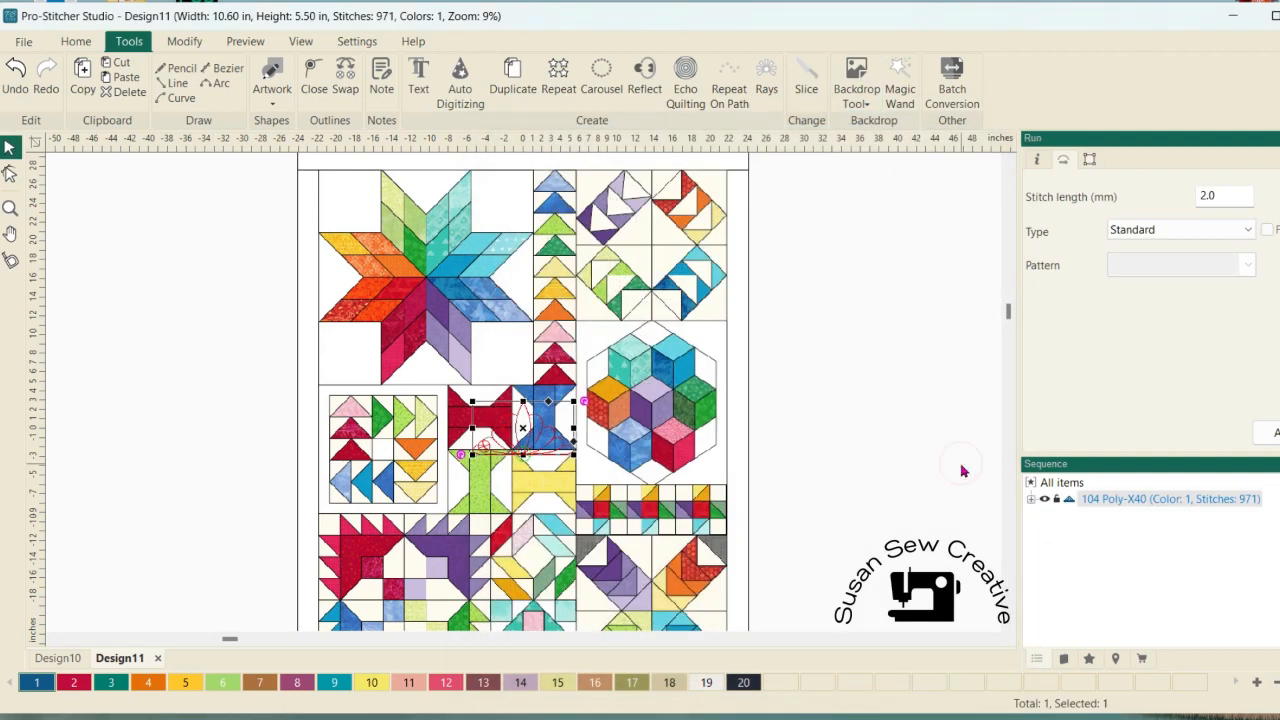
Step: Shrink the feather fan to about 7.6 × 4 in and place it in the white triangle between the star's lower points
{"action": "left_click_drag", "start_coordinate": [542, 443], "coordinate": [275, 350]}
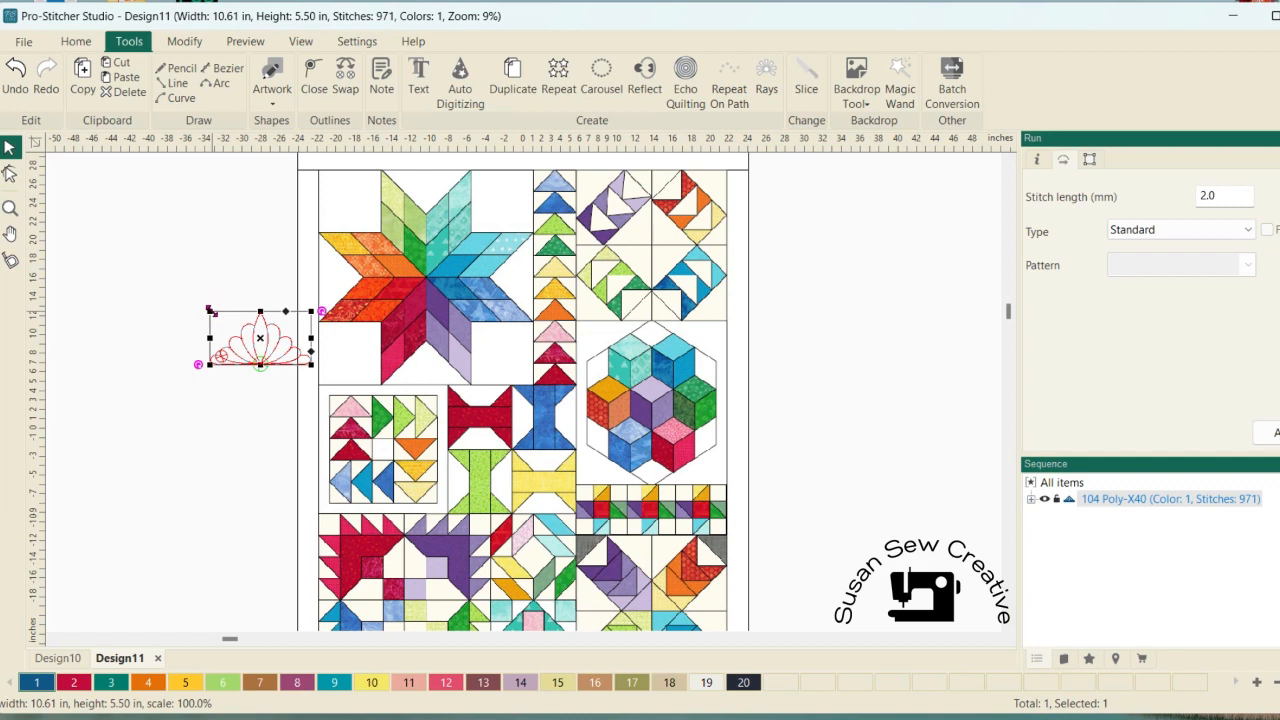
{"action": "left_click_drag", "start_coordinate": [210, 311], "coordinate": [236, 327]}
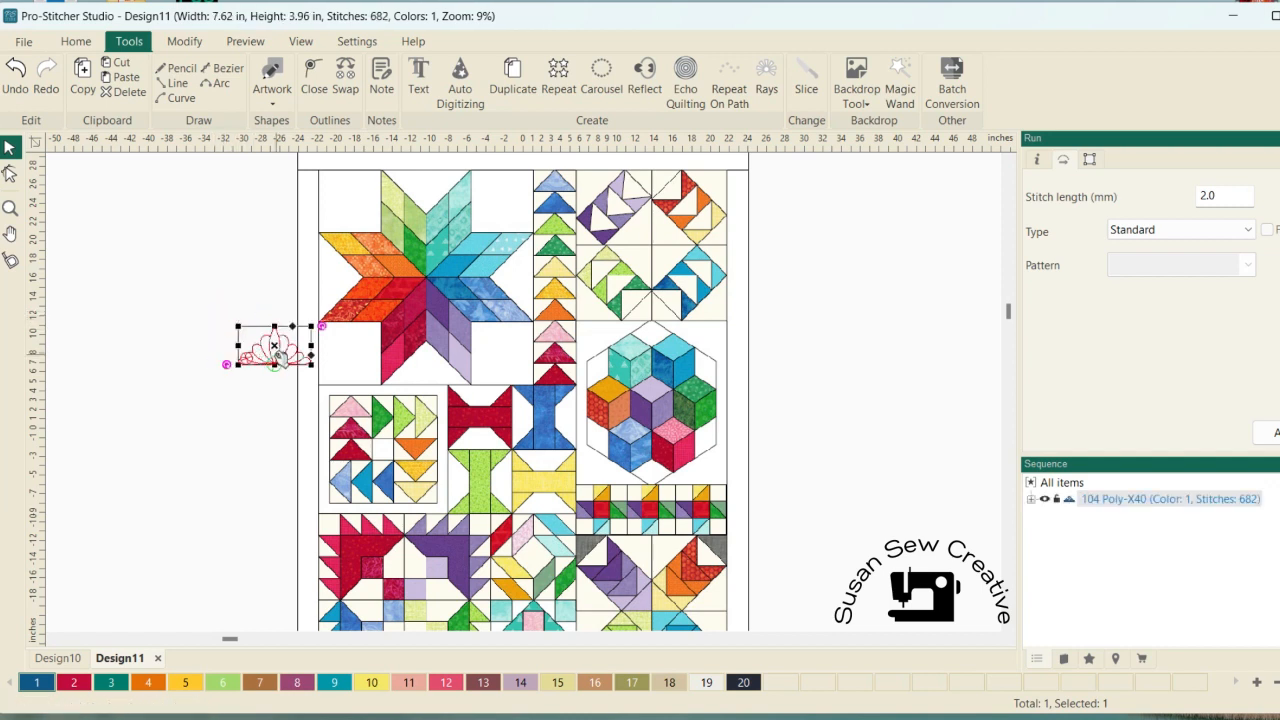
{"action": "left_click_drag", "start_coordinate": [282, 356], "coordinate": [436, 376]}
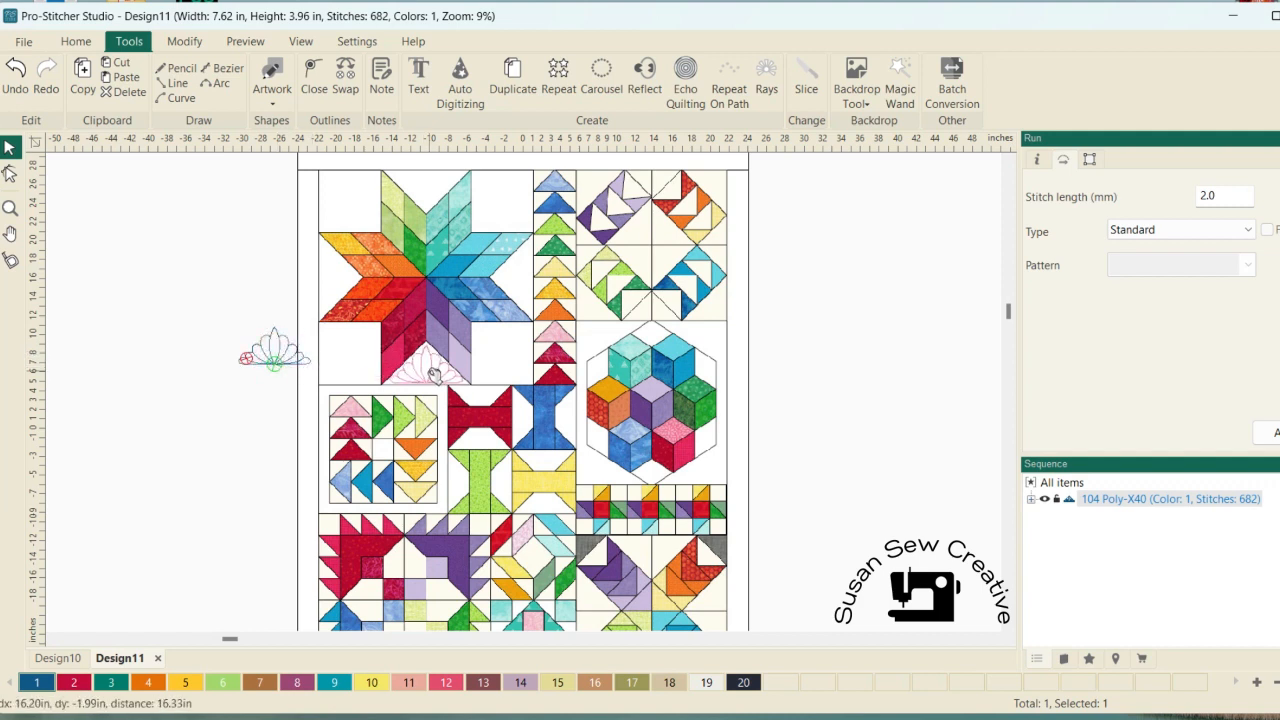
{"action": "left_click", "coordinate": [514, 372]}
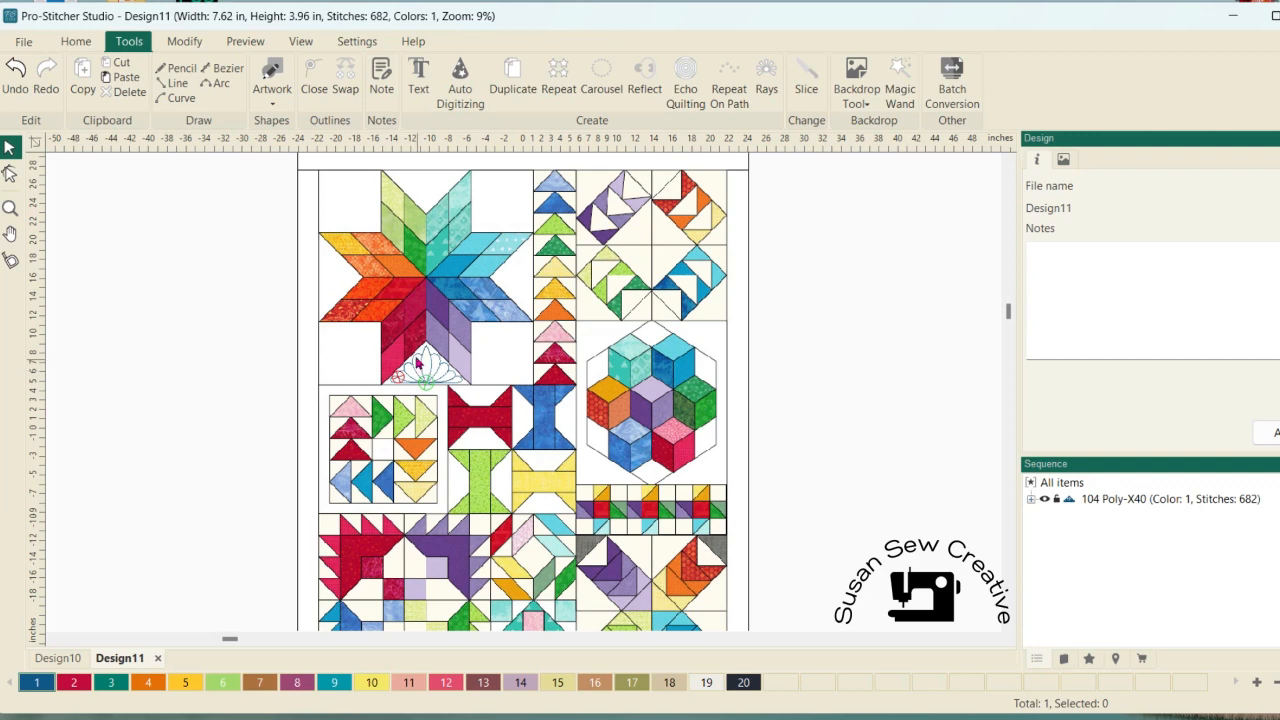
Step: Preview the designs in the Feather Design folder and merge the Feather Block design onto the quilt
{"action": "left_click", "coordinate": [25, 43]}
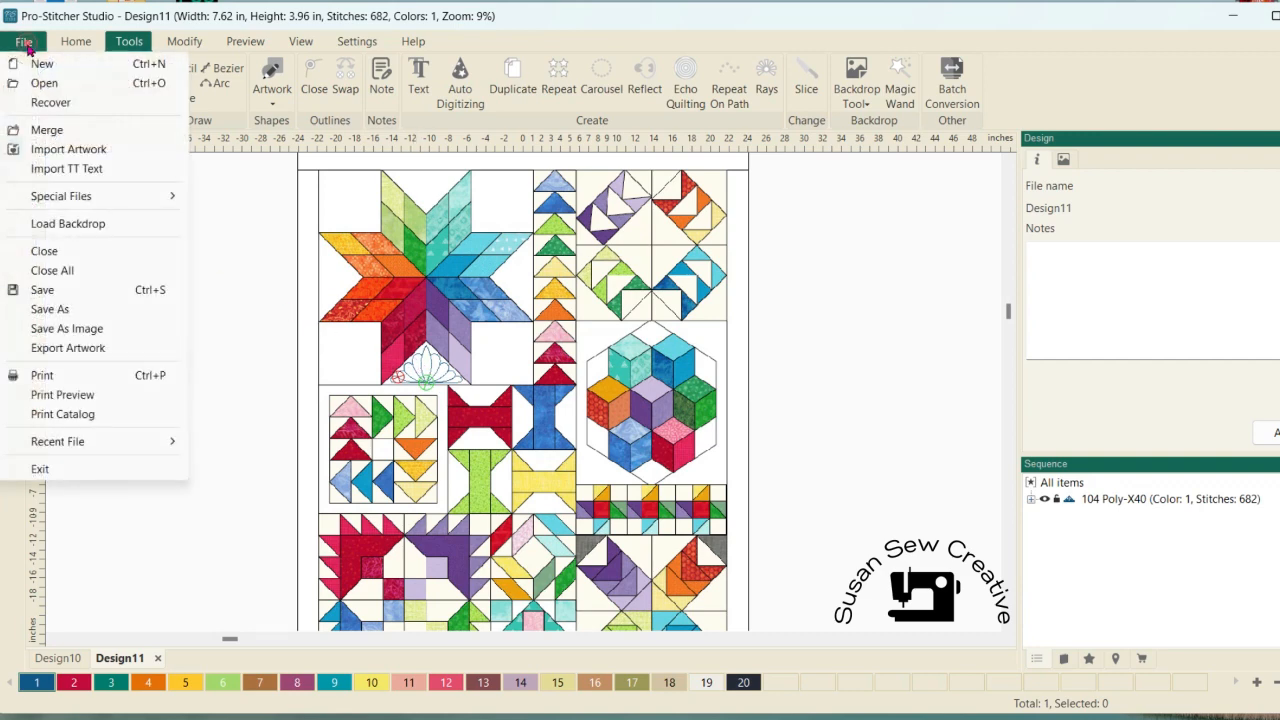
{"action": "left_click", "coordinate": [40, 129]}
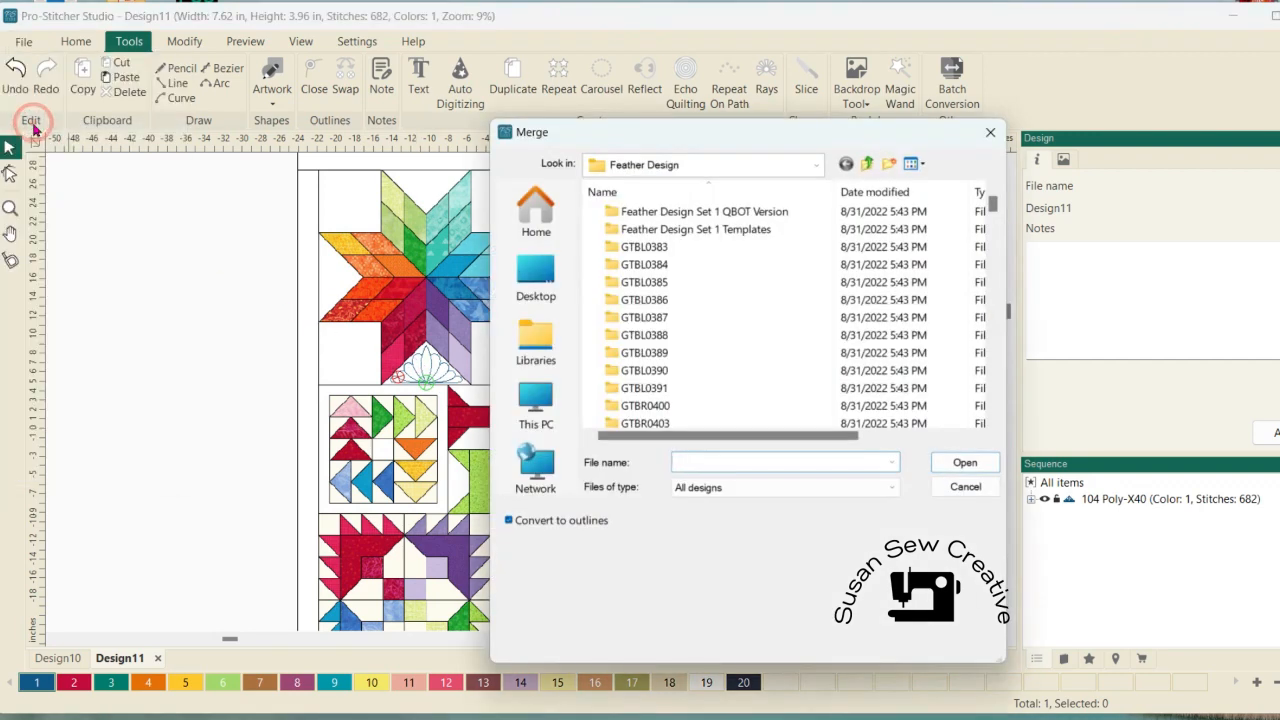
{"action": "left_click", "coordinate": [991, 386]}
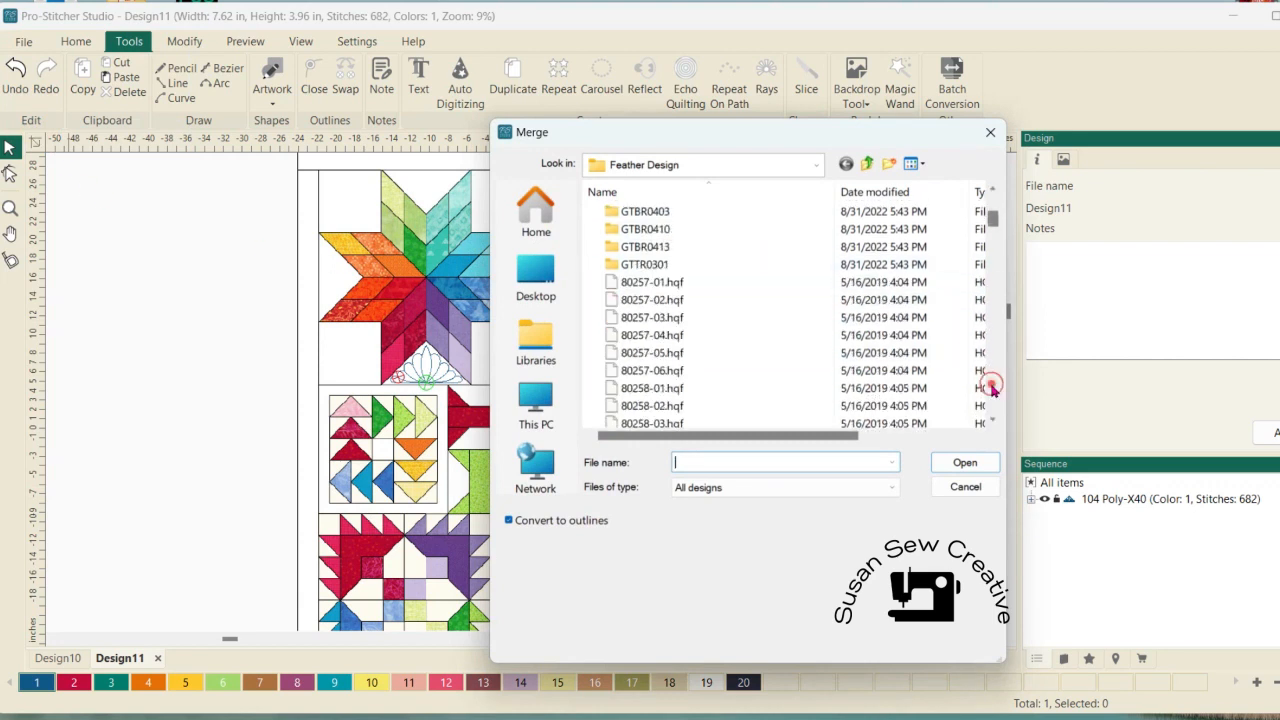
{"action": "left_click", "coordinate": [991, 386]}
{"action": "left_click", "coordinate": [752, 407]}
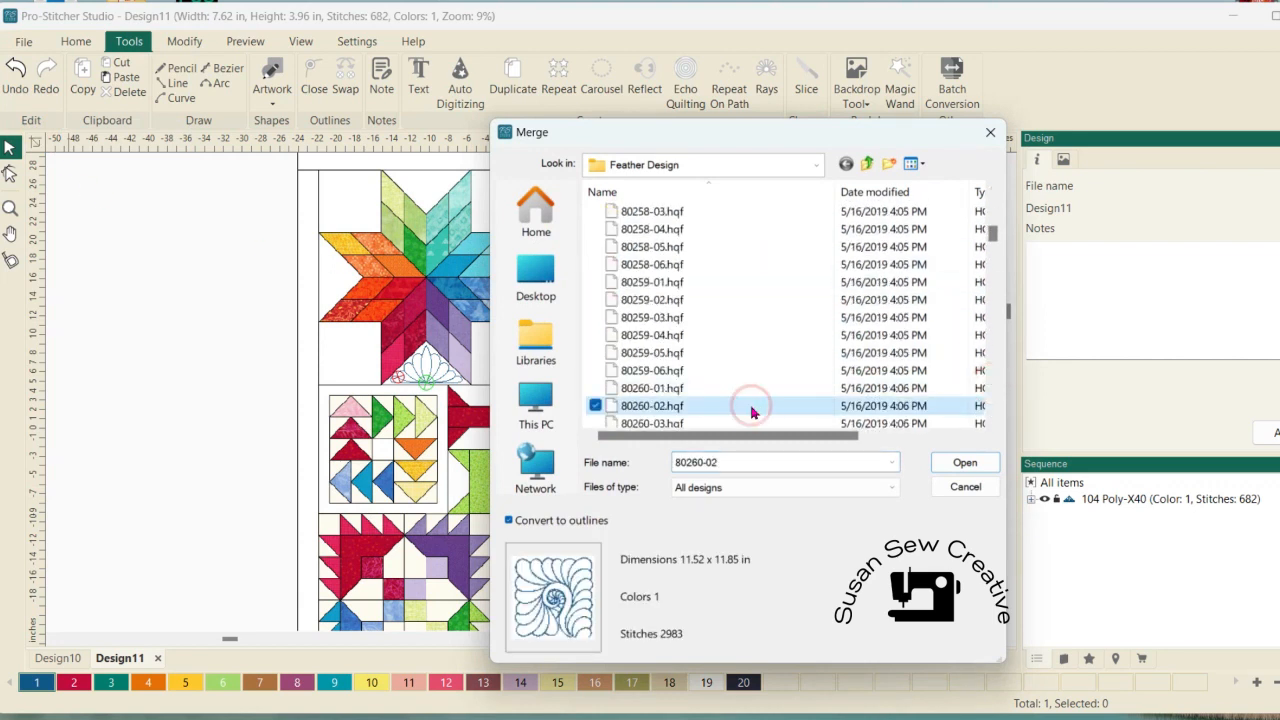
{"action": "key", "text": "Down"}
{"action": "key", "text": "Down"}
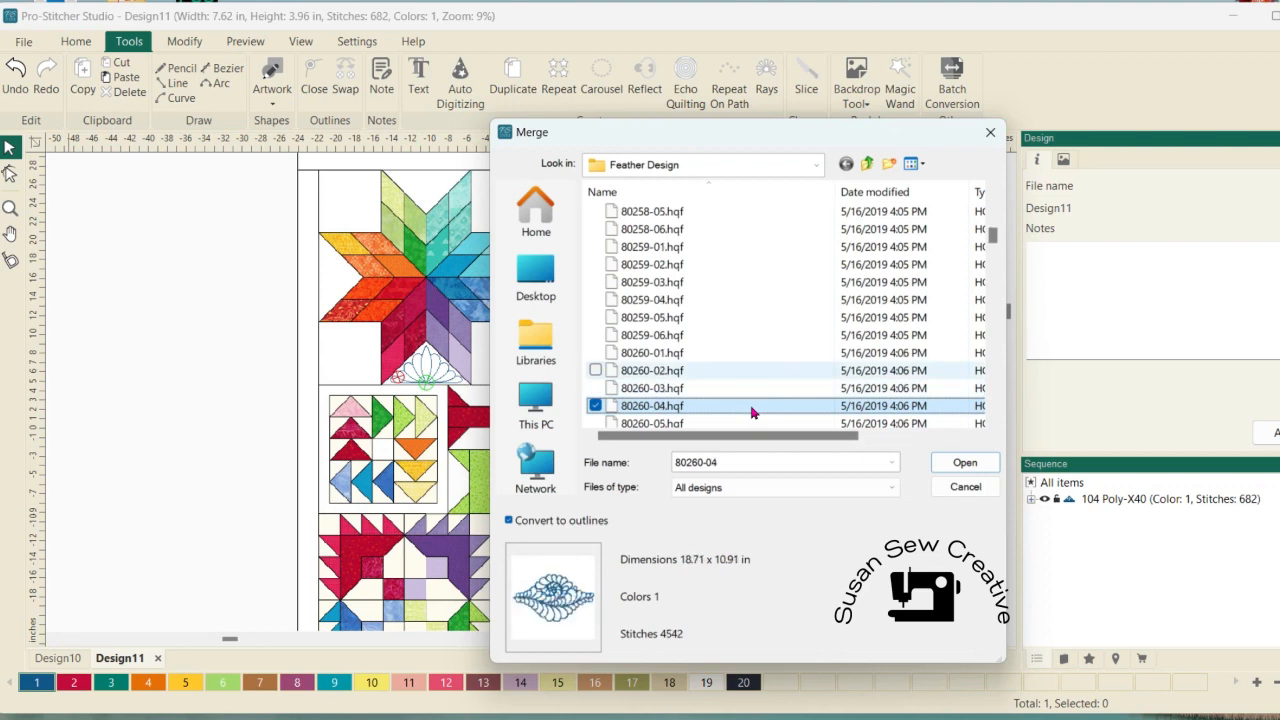
{"action": "key", "text": "Down"}
{"action": "key", "text": "Down"}
{"action": "key", "text": "Down"}
{"action": "key", "text": "Down"}
{"action": "key", "text": "Down"}
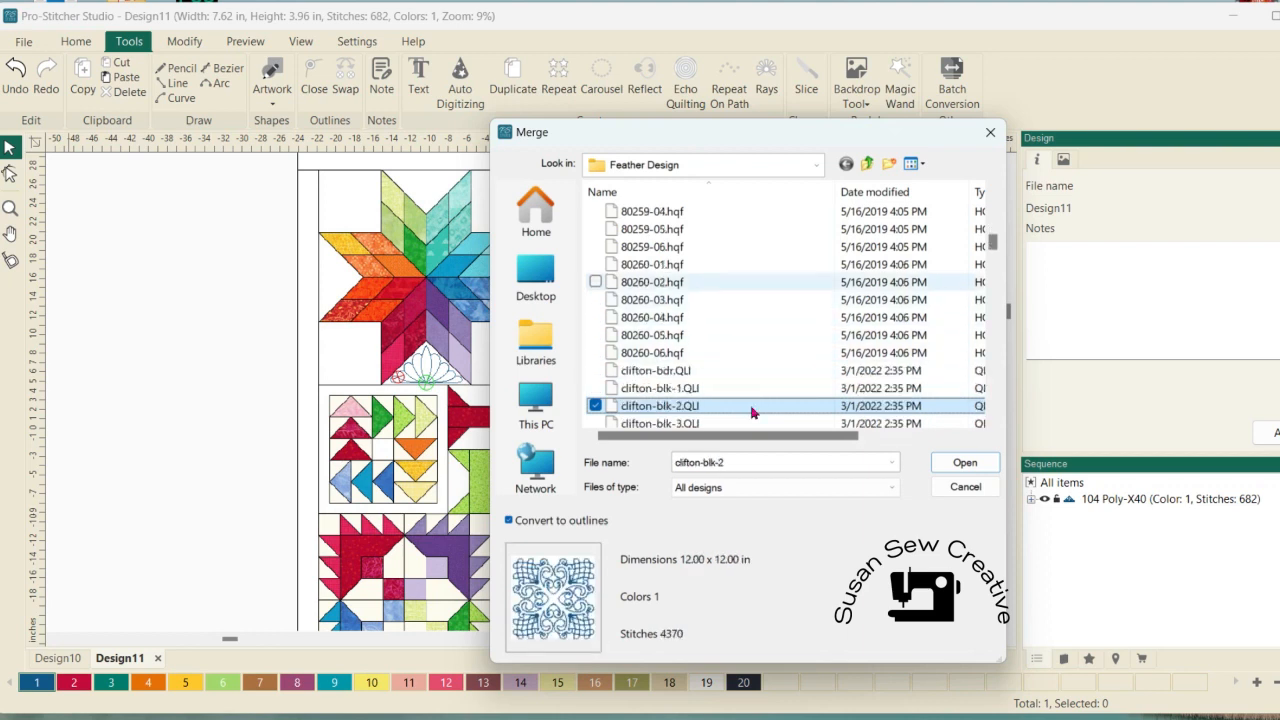
{"action": "key", "text": "Down"}
{"action": "key", "text": "Down"}
{"action": "key", "text": "Down"}
{"action": "key", "text": "Down"}
{"action": "key", "text": "Down"}
{"action": "key", "text": "Down"}
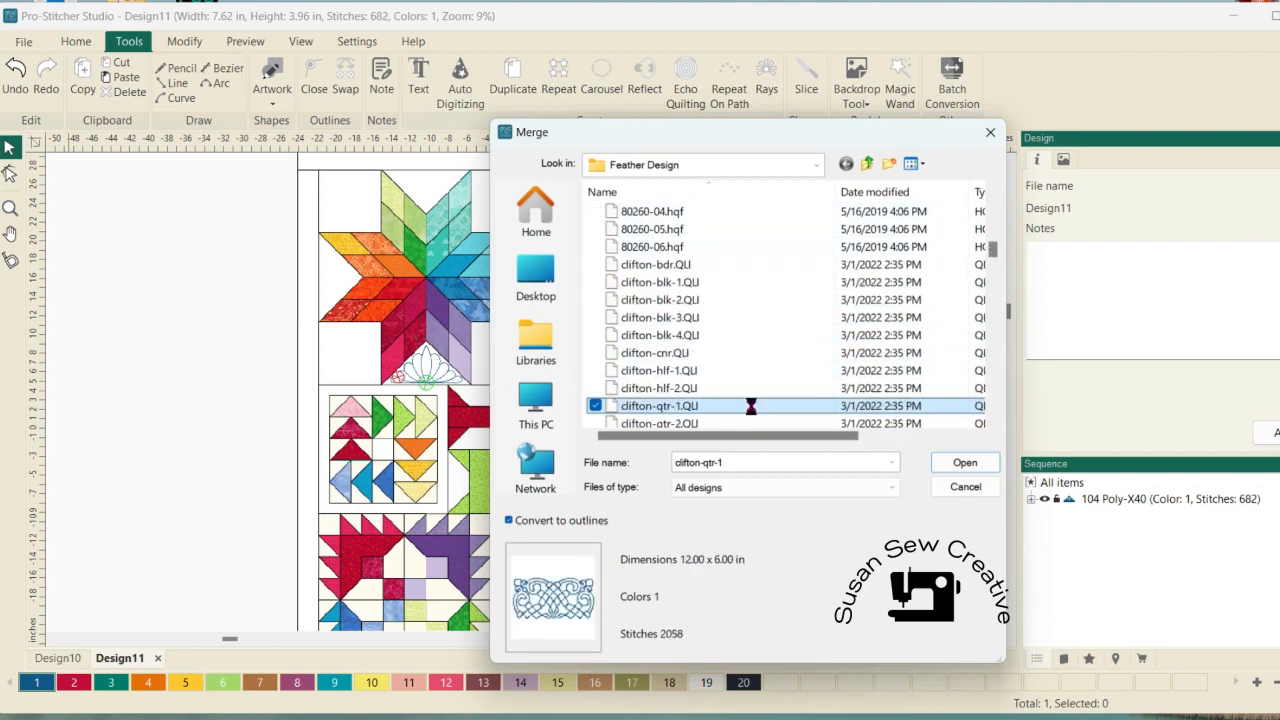
{"action": "key", "text": "Down"}
{"action": "key", "text": "Down"}
{"action": "key", "text": "Down"}
{"action": "key", "text": "Down"}
{"action": "key", "text": "Down"}
{"action": "key", "text": "Down"}
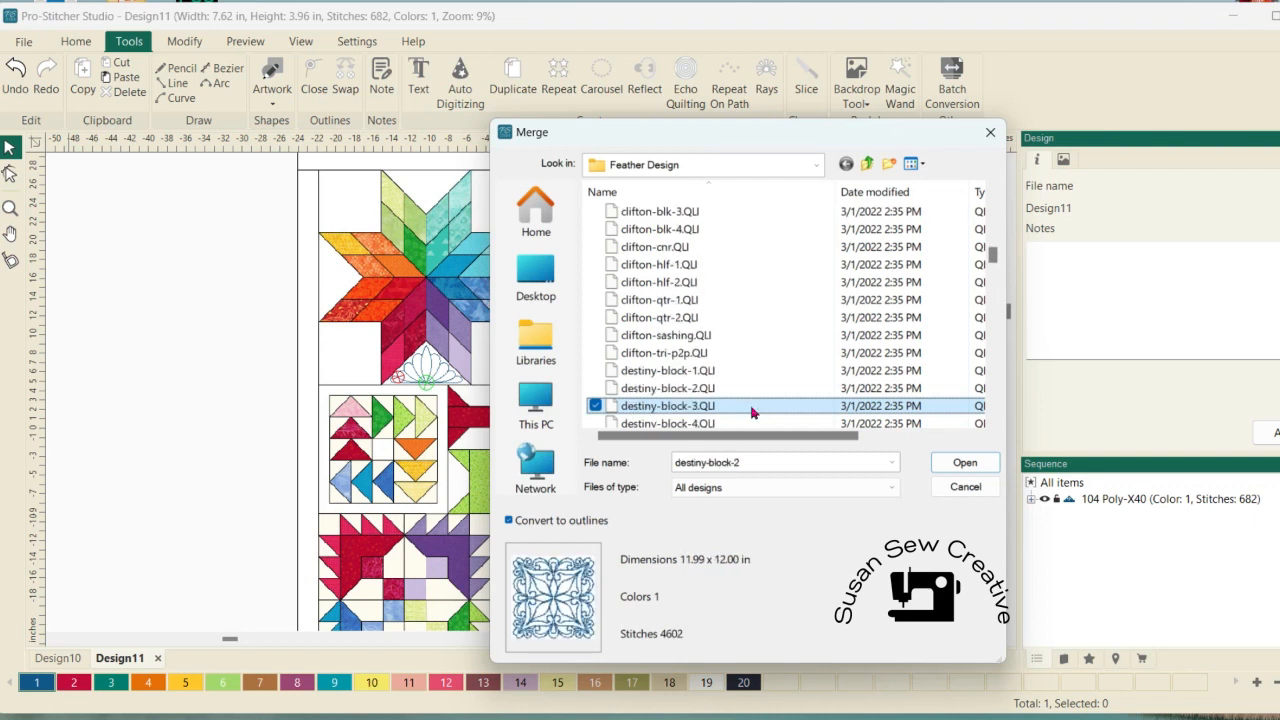
{"action": "key", "text": "Down"}
{"action": "key", "text": "Down"}
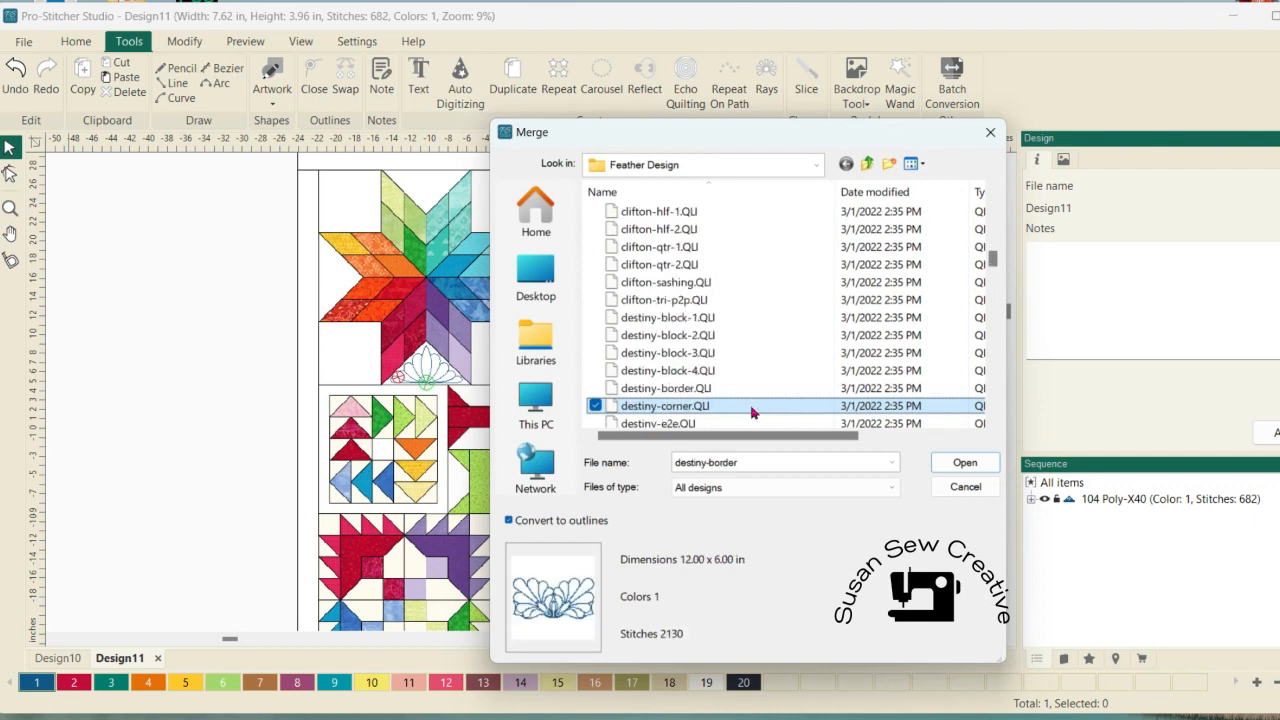
{"action": "key", "text": "Down"}
{"action": "key", "text": "Down"}
{"action": "key", "text": "Down"}
{"action": "key", "text": "Down"}
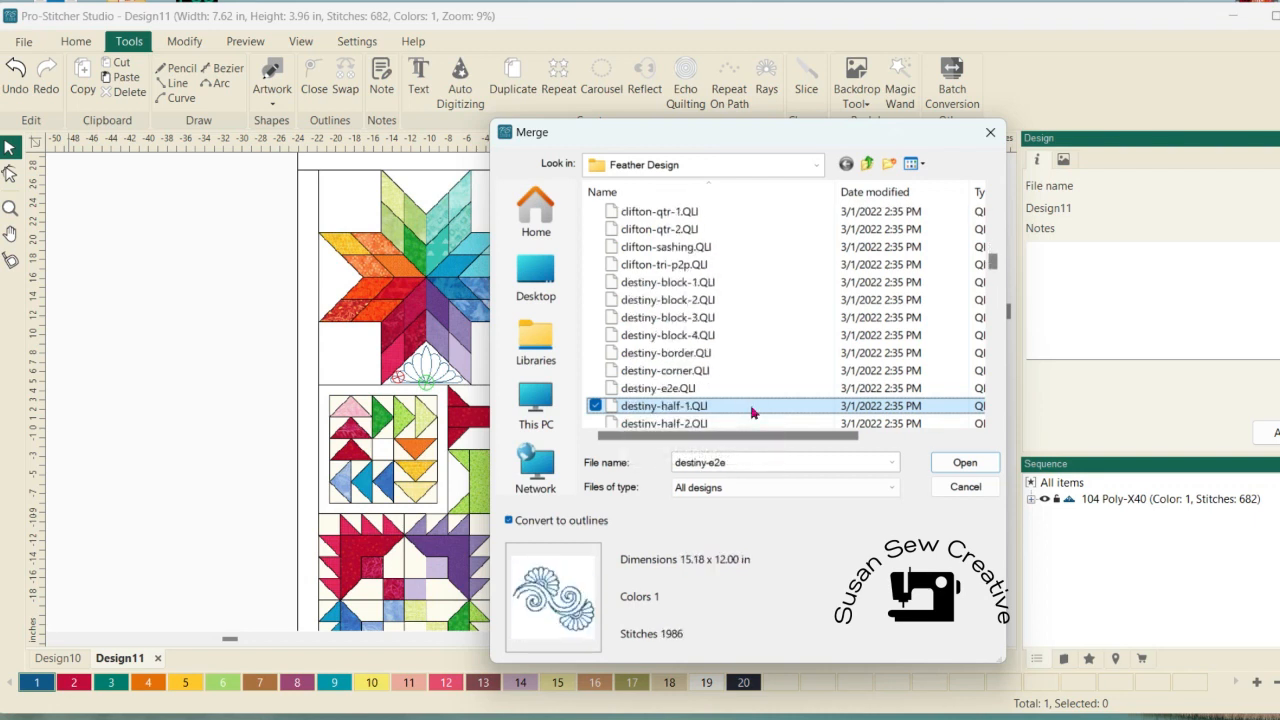
{"action": "key", "text": "Down"}
{"action": "key", "text": "Down"}
{"action": "key", "text": "Down"}
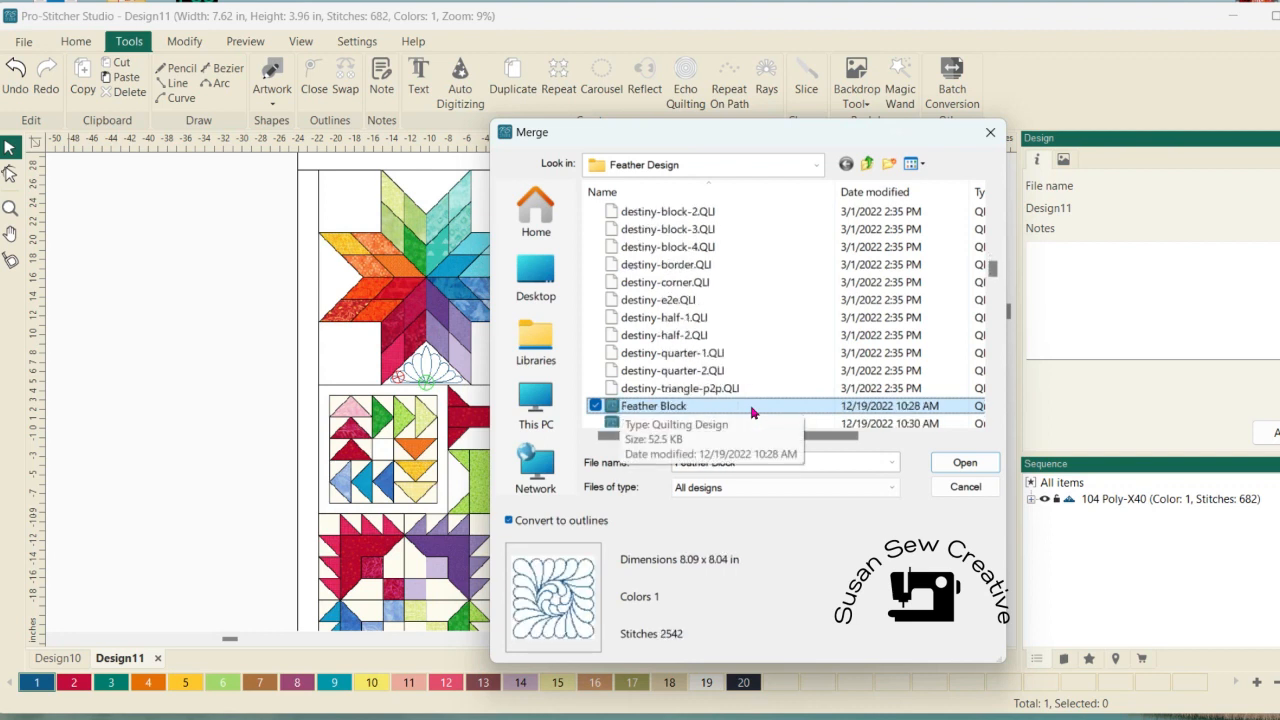
{"action": "left_click", "coordinate": [978, 464]}
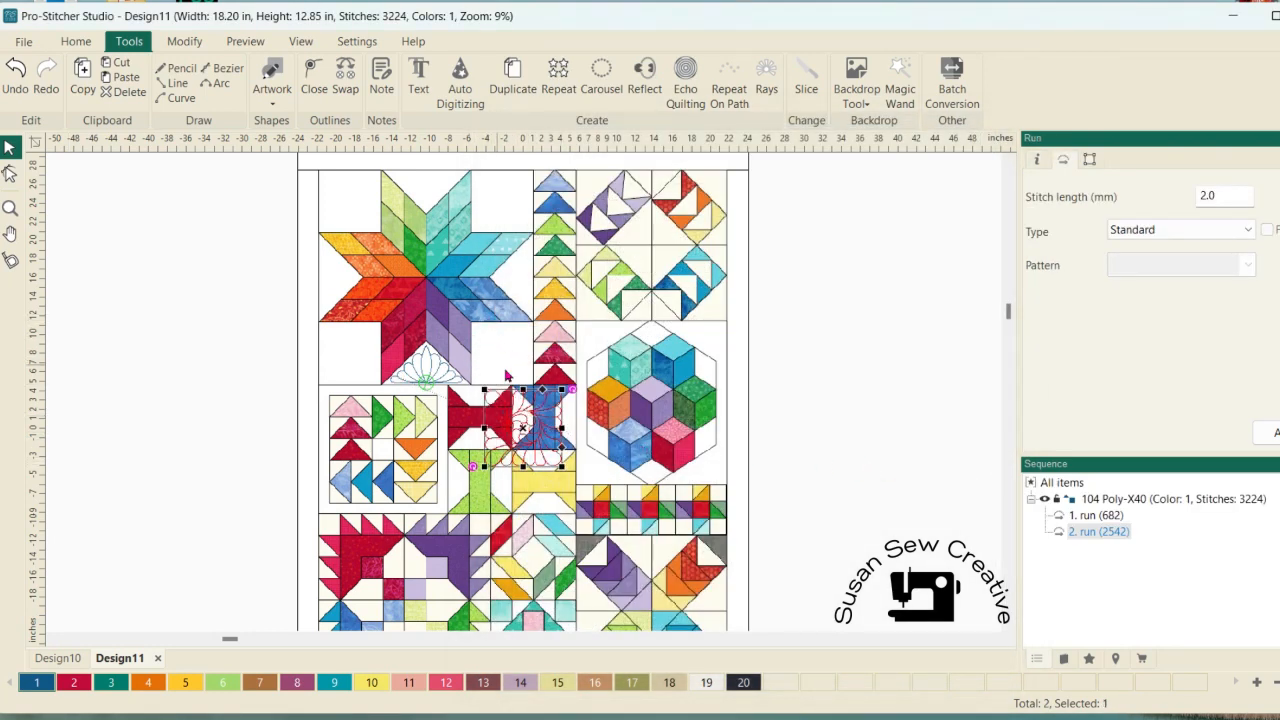
Step: Shrink the feather block to about 6 in square and place it in the white square at the star's lower-right corner
{"action": "left_click_drag", "start_coordinate": [484, 389], "coordinate": [501, 355]}
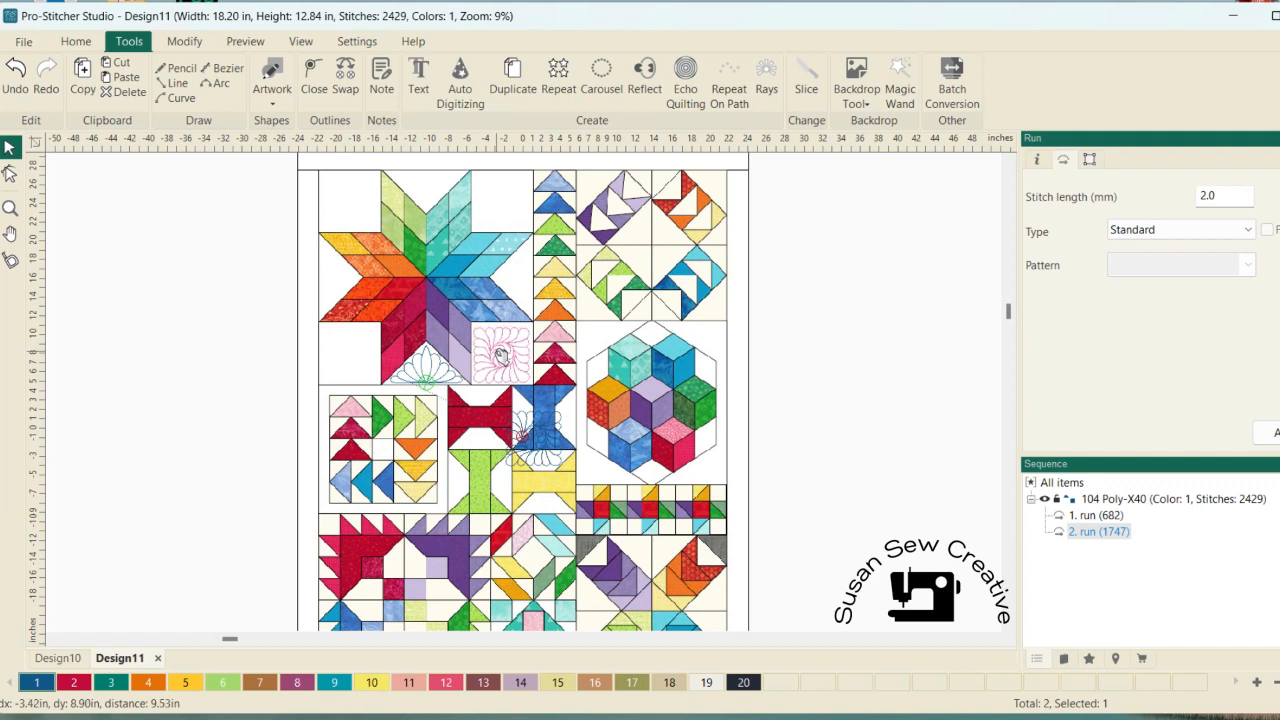
{"action": "left_click", "coordinate": [771, 344]}
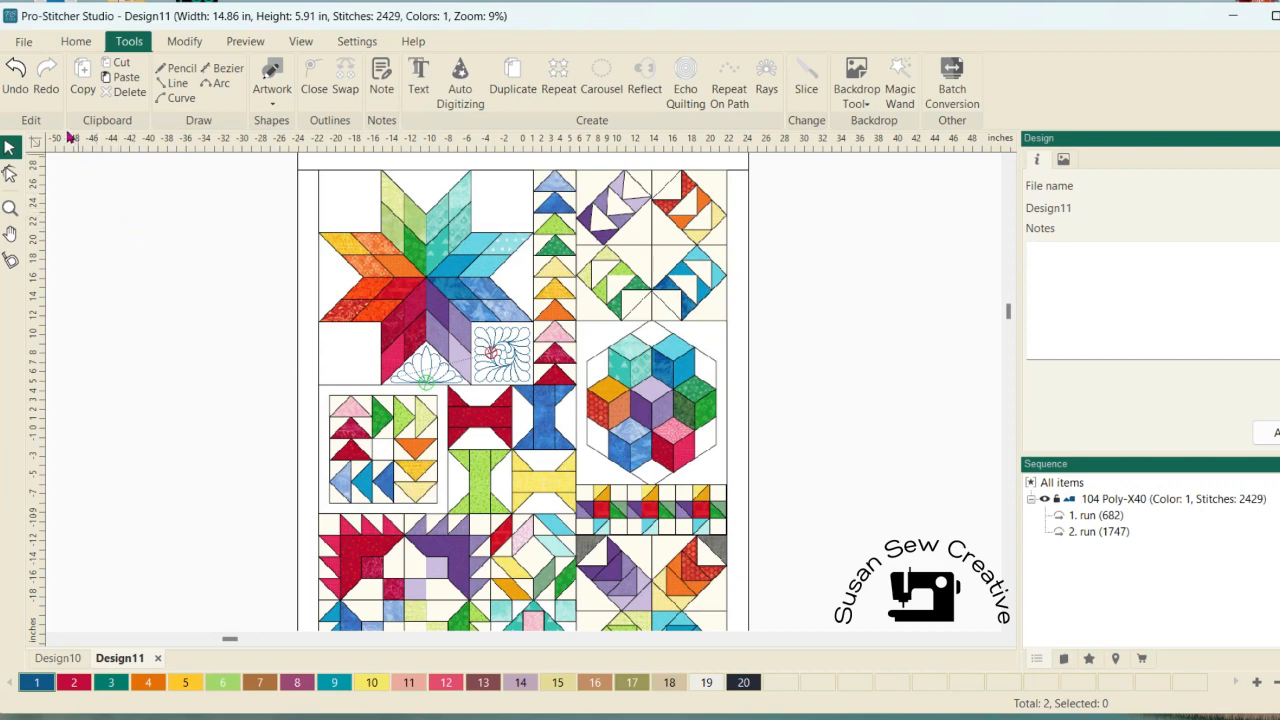
Step: Create a new design and load the Scan_0001 image from the Pictures folder as its backdrop
{"action": "left_click", "coordinate": [23, 43]}
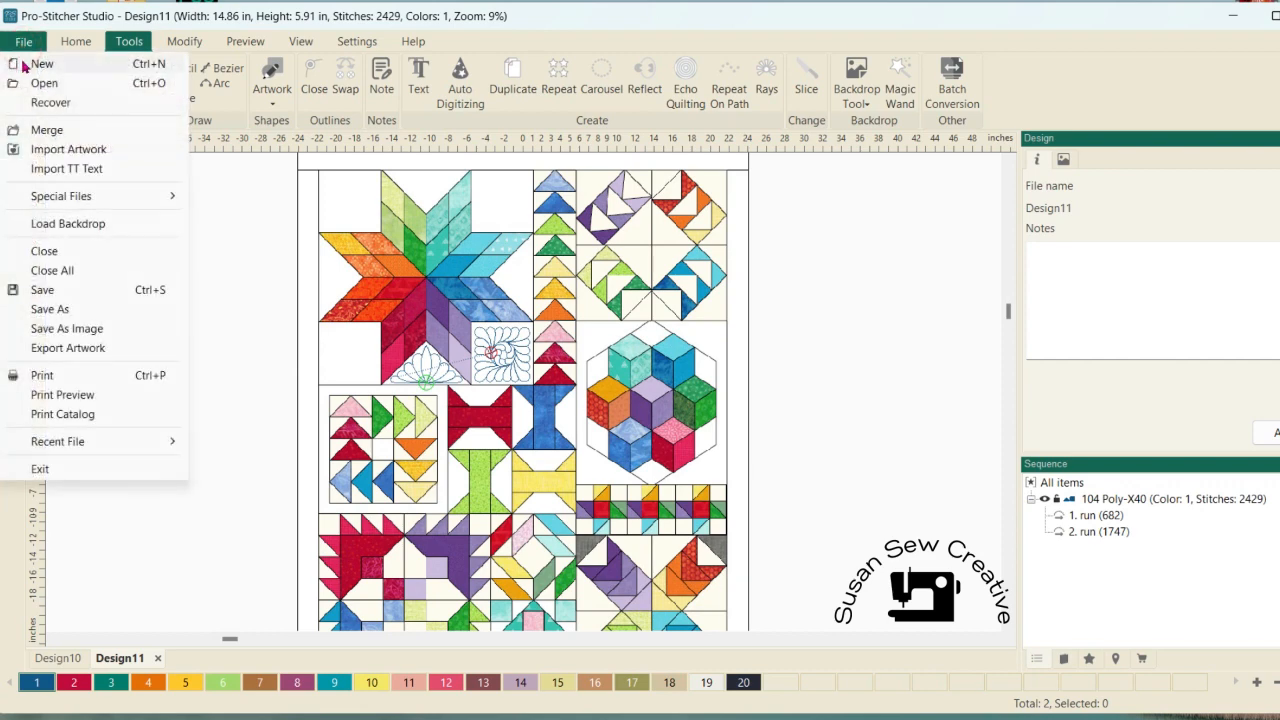
{"action": "left_click", "coordinate": [30, 64]}
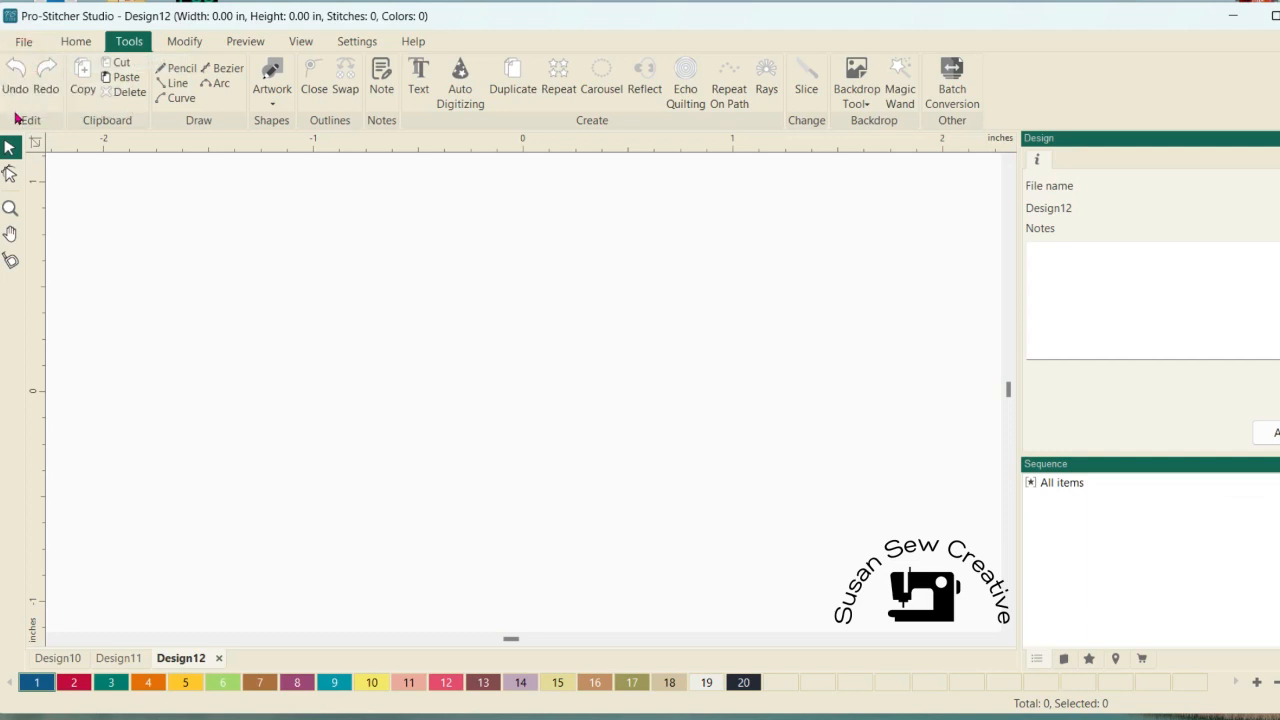
{"action": "left_click", "coordinate": [23, 43]}
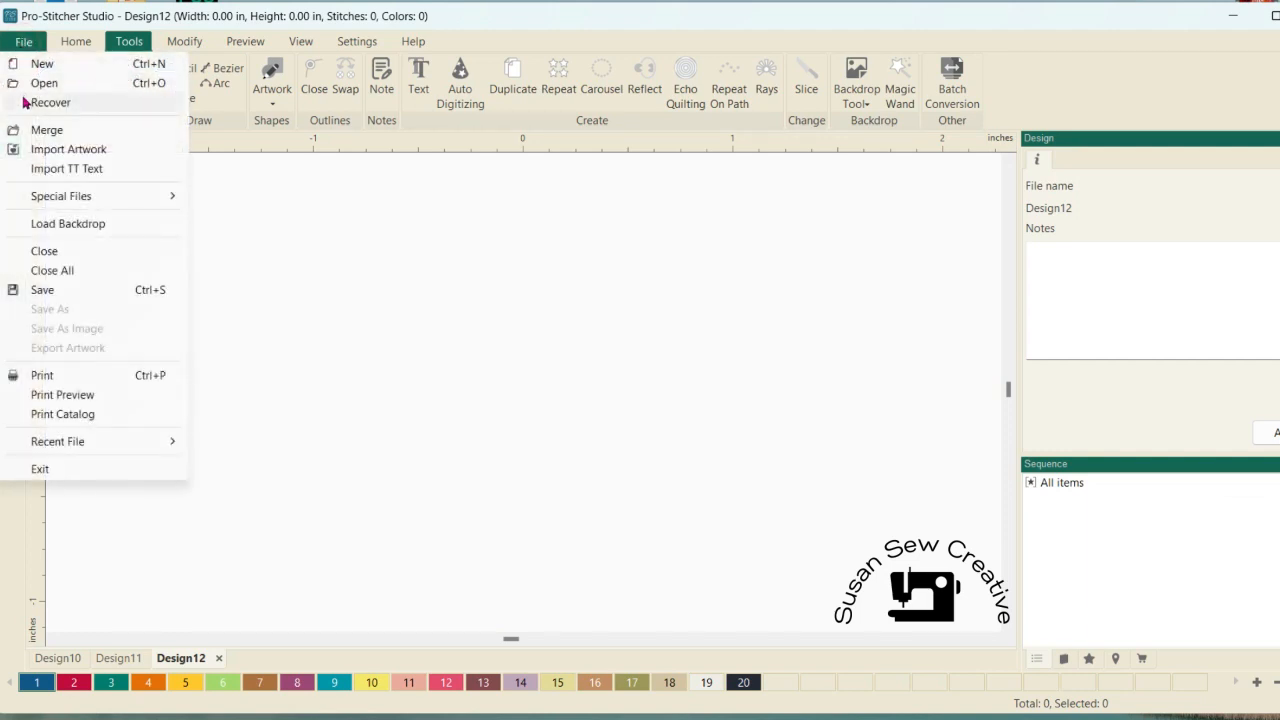
{"action": "left_click", "coordinate": [34, 222]}
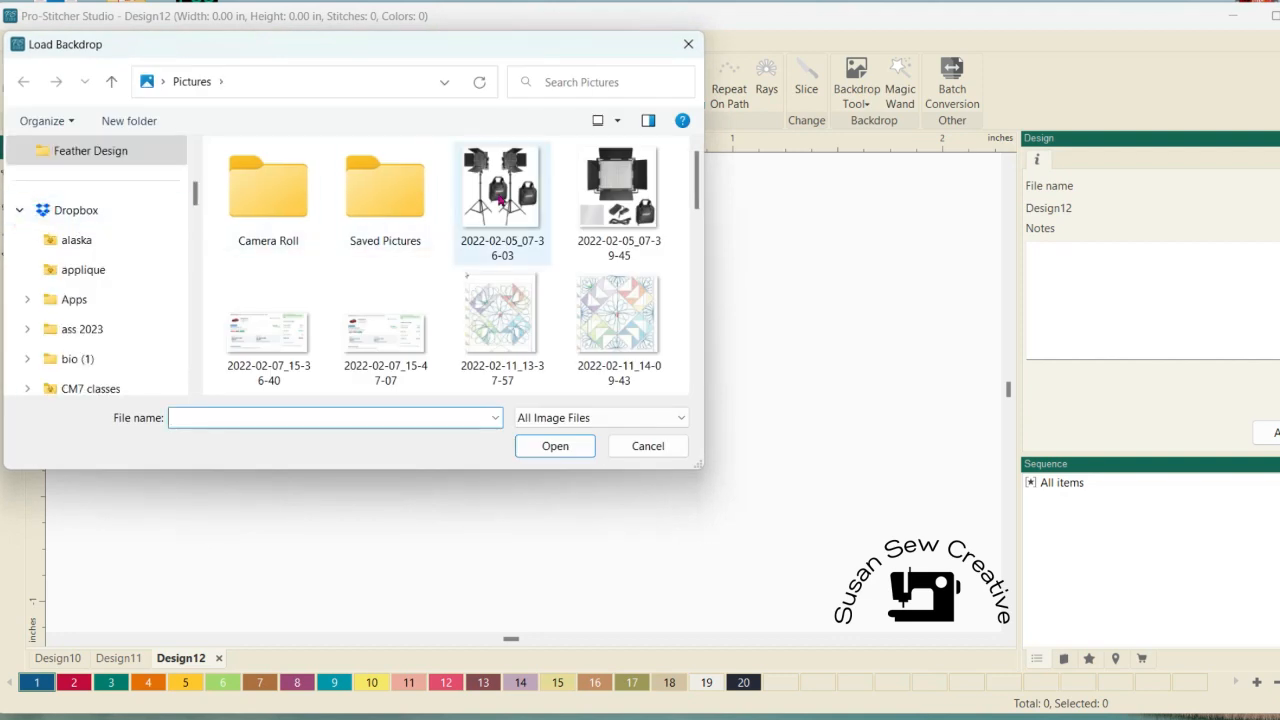
{"action": "mouse_move", "coordinate": [694, 168]}
{"action": "left_mouse_down"}
{"action": "mouse_move", "coordinate": [693, 348]}
{"action": "mouse_move", "coordinate": [691, 314]}
{"action": "mouse_move", "coordinate": [690, 337]}
{"action": "left_mouse_up"}
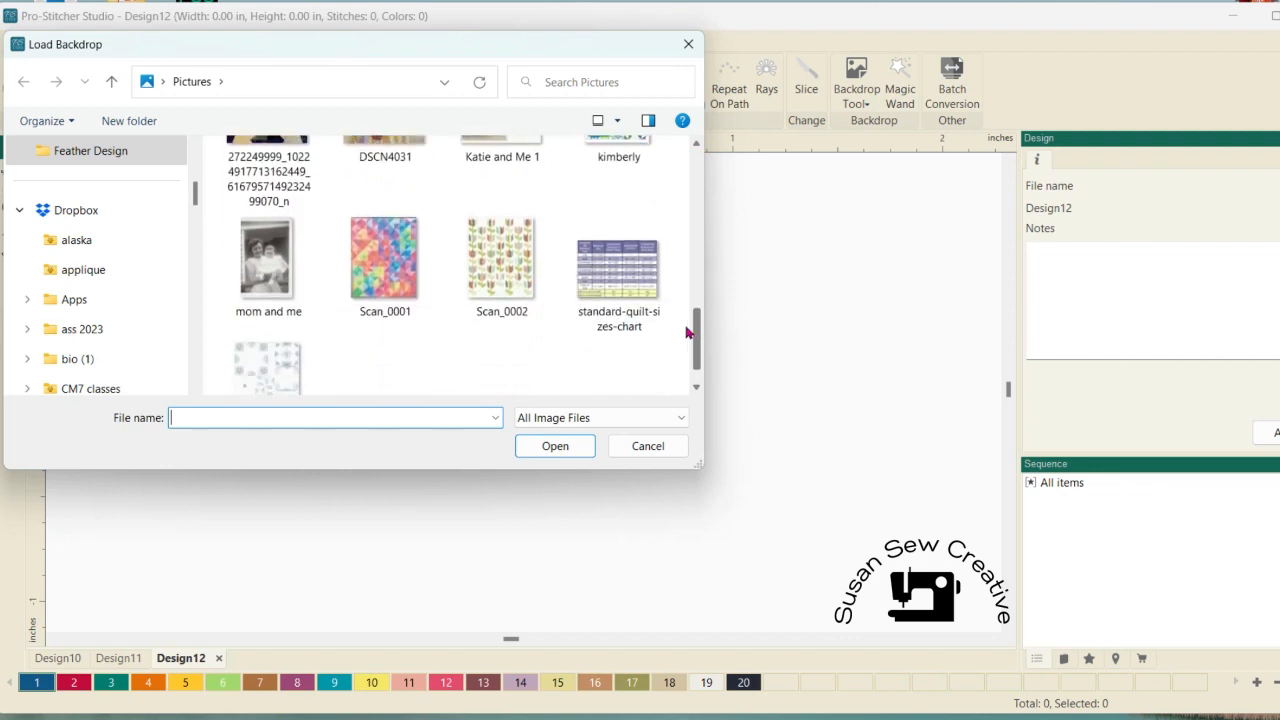
{"action": "left_click", "coordinate": [420, 284]}
{"action": "left_click", "coordinate": [550, 446]}
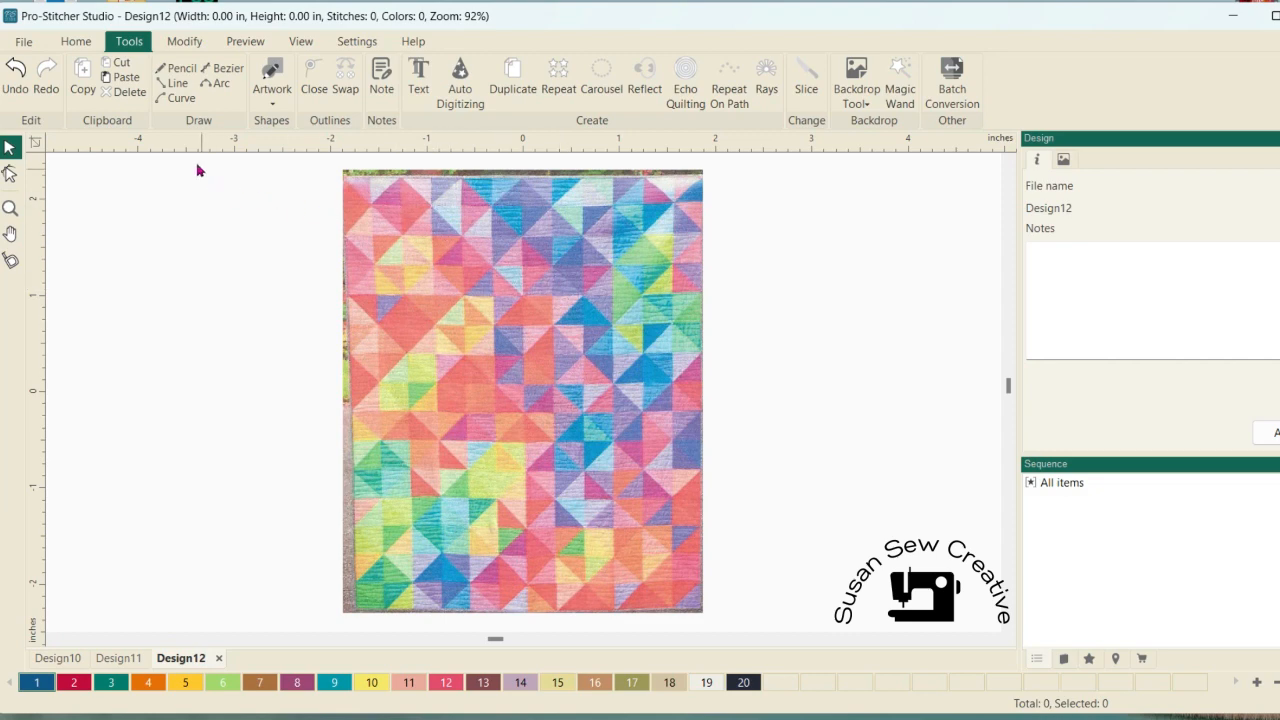
Step: Start merging a design and open the Continuous Line folder within the C: drive's Designs folder, under 1-PS Designs
{"action": "left_click", "coordinate": [24, 41]}
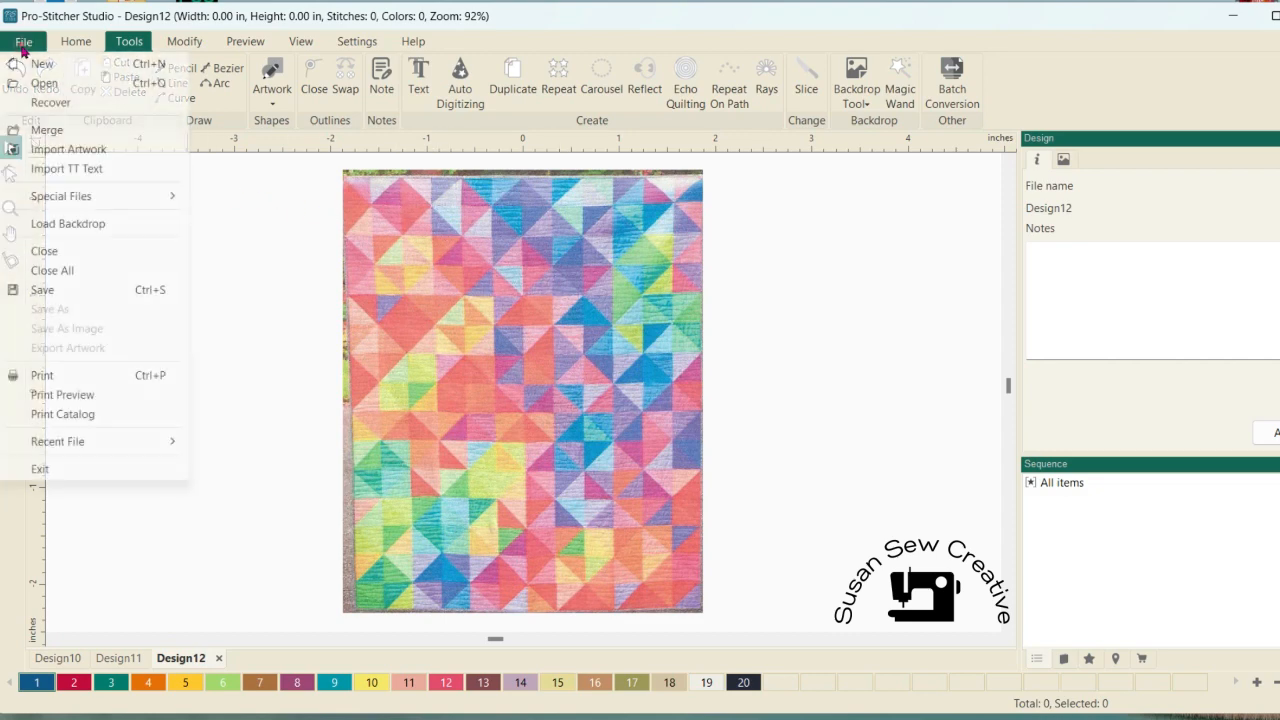
{"action": "left_click", "coordinate": [31, 131]}
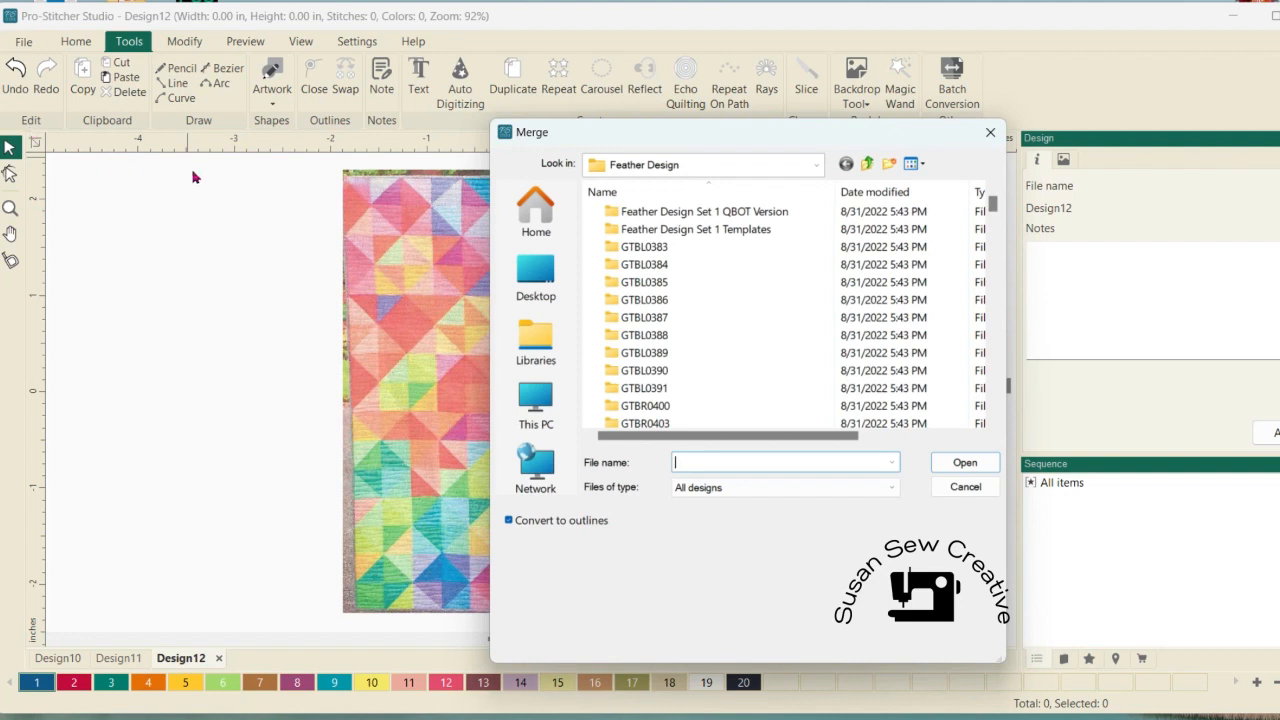
{"action": "left_click", "coordinate": [813, 165]}
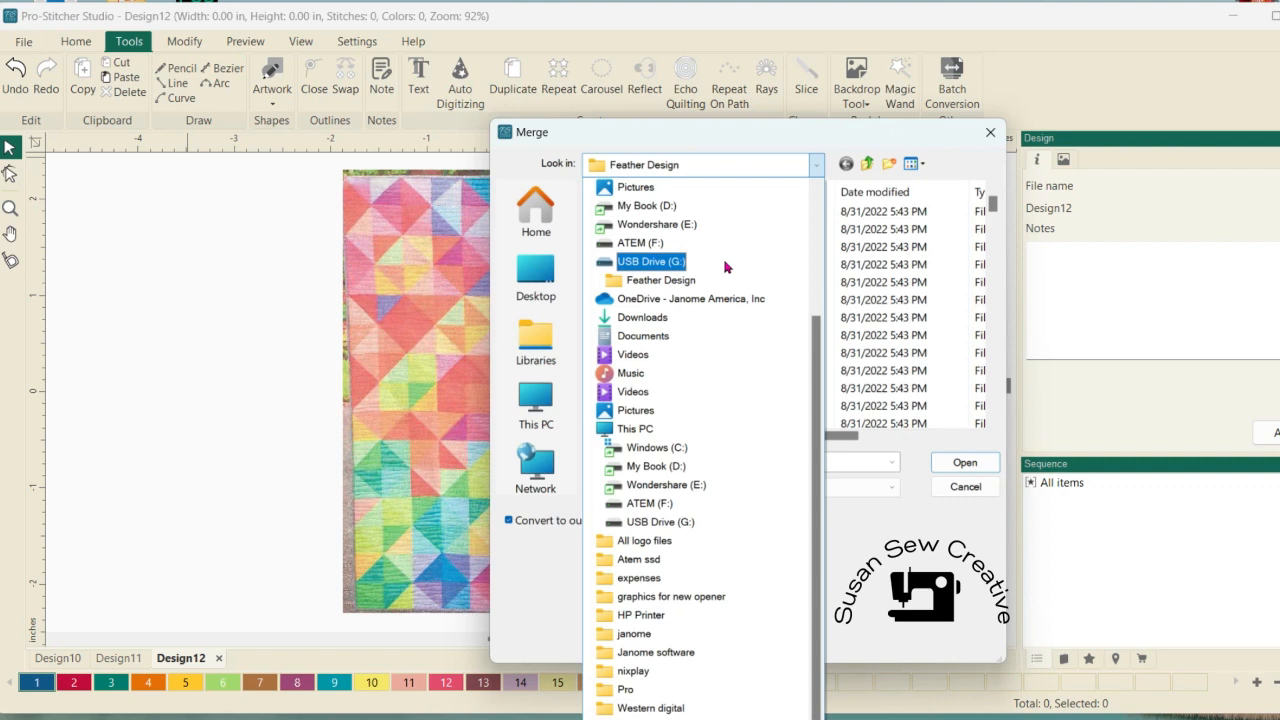
{"action": "left_click", "coordinate": [684, 455]}
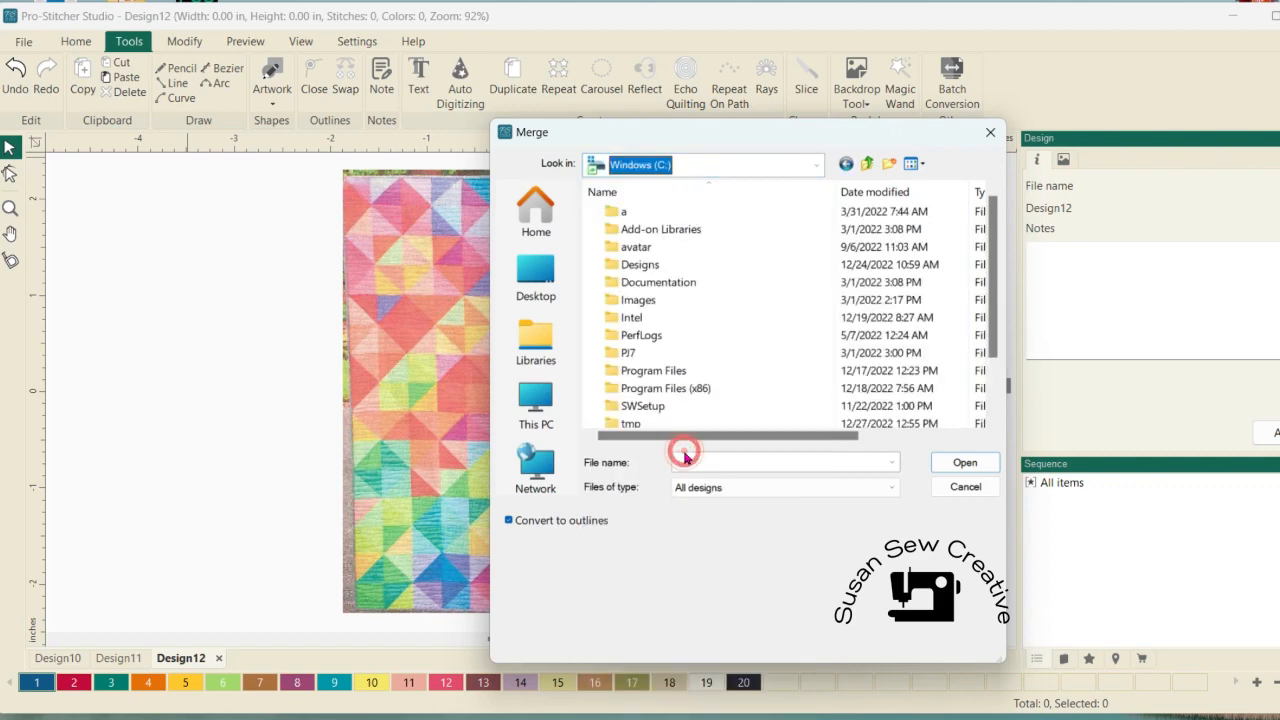
{"action": "double_click", "coordinate": [668, 266]}
{"action": "left_click", "coordinate": [668, 212]}
{"action": "double_click", "coordinate": [668, 212]}
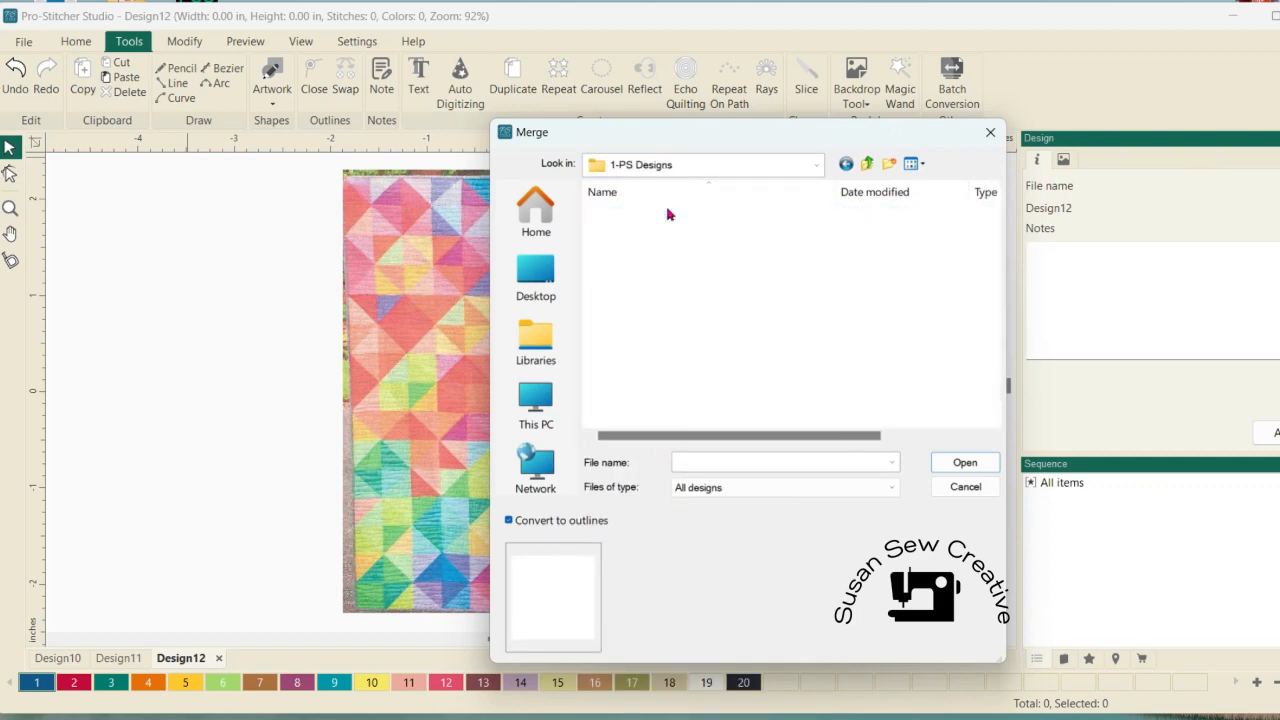
{"action": "double_click", "coordinate": [677, 234]}
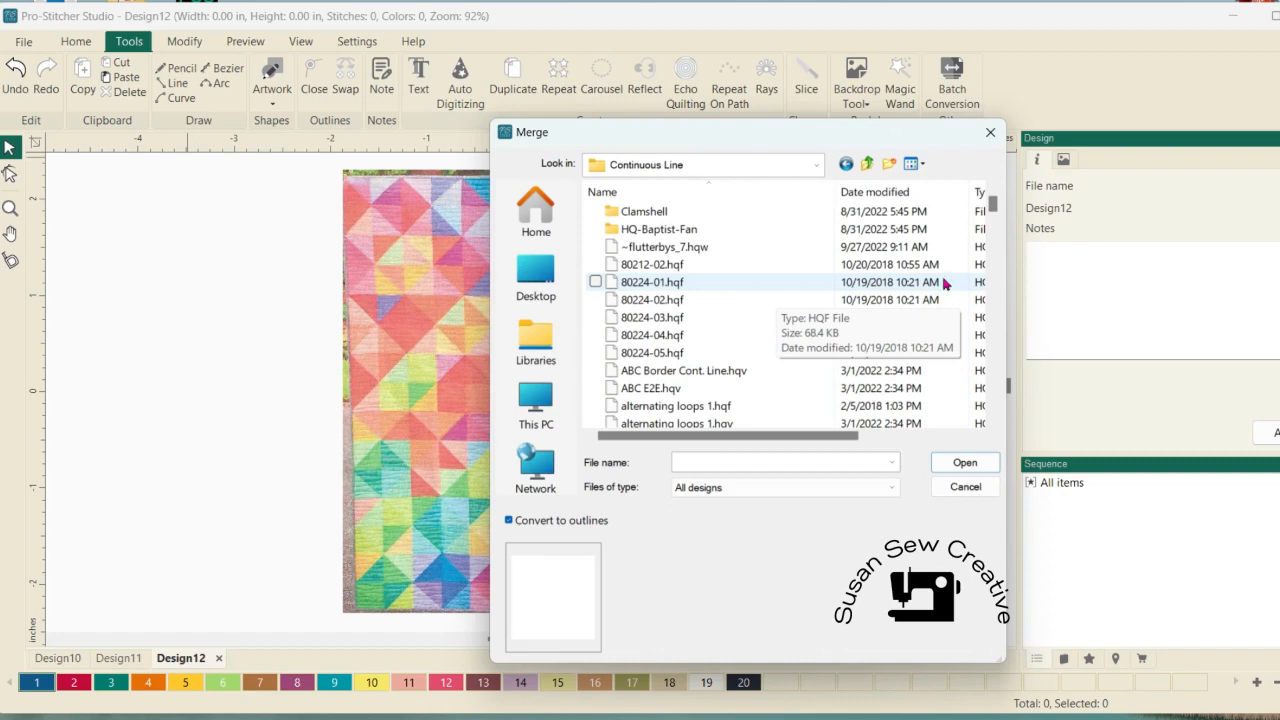
Step: Merge the Double Swirl (2).hqv design onto the half-square-triangle quilt
{"action": "left_click_drag", "start_coordinate": [995, 207], "coordinate": [993, 263]}
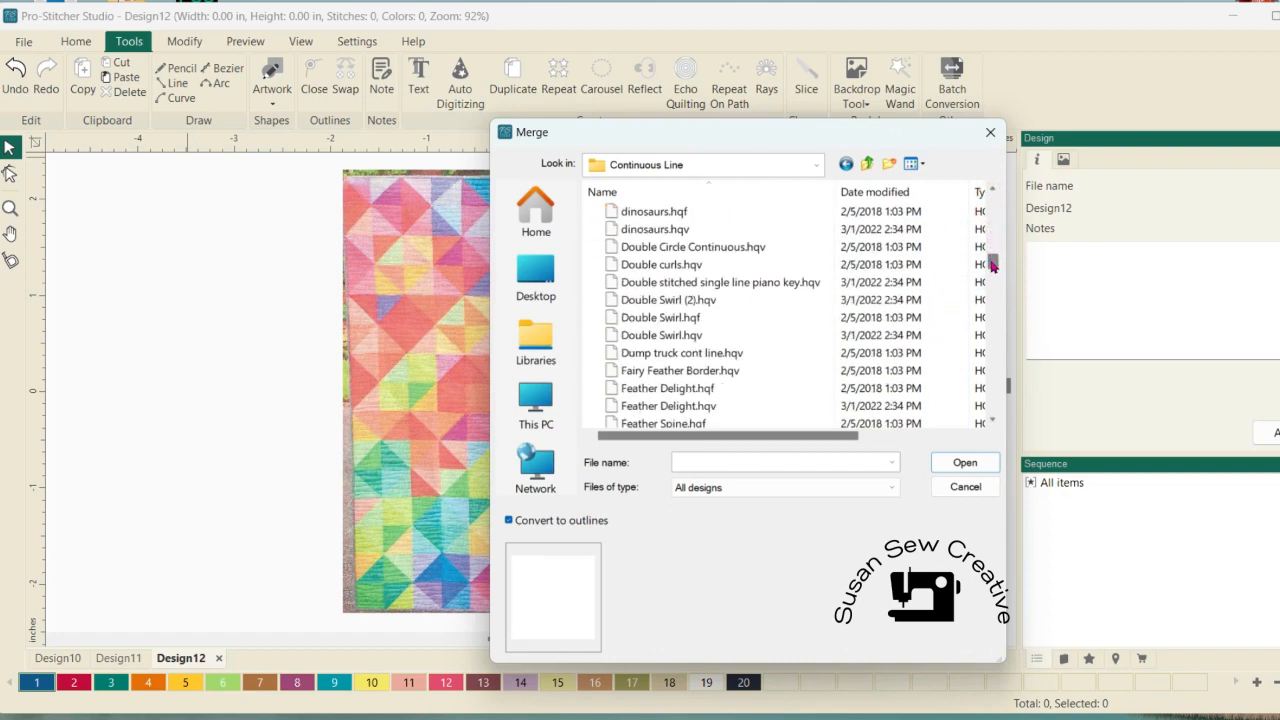
{"action": "left_click", "coordinate": [875, 305]}
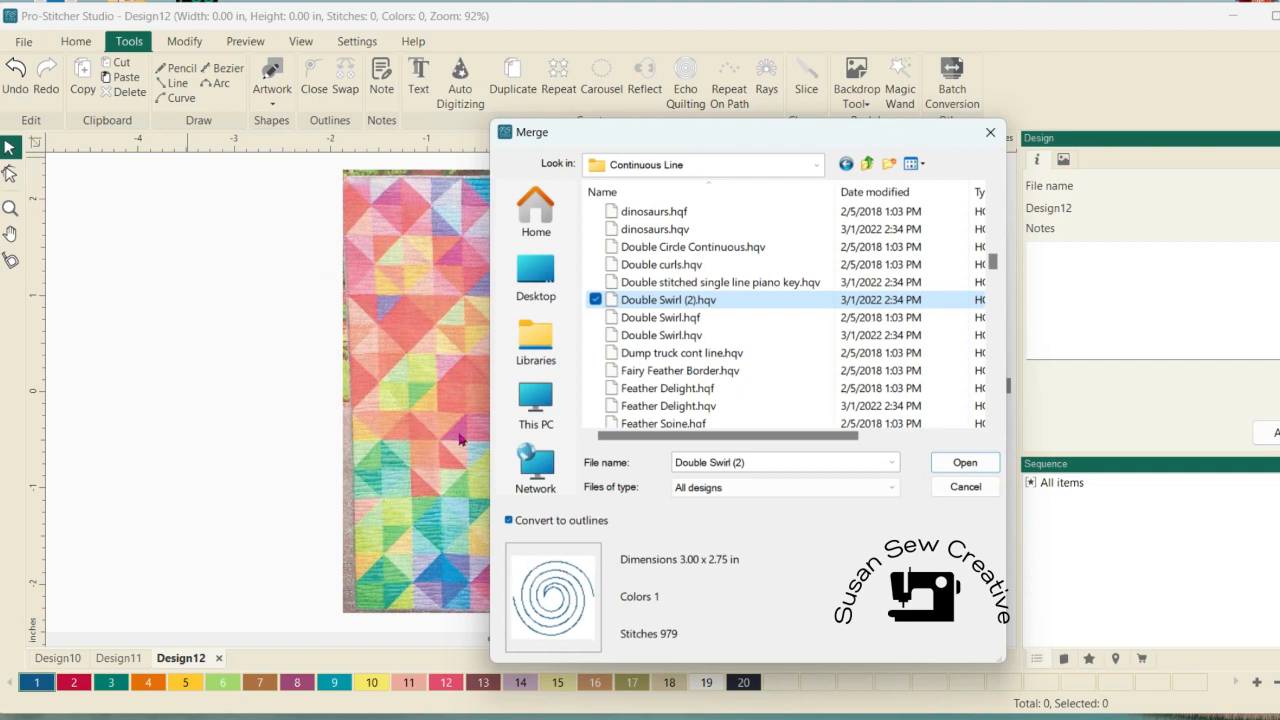
{"action": "left_click", "coordinate": [975, 464]}
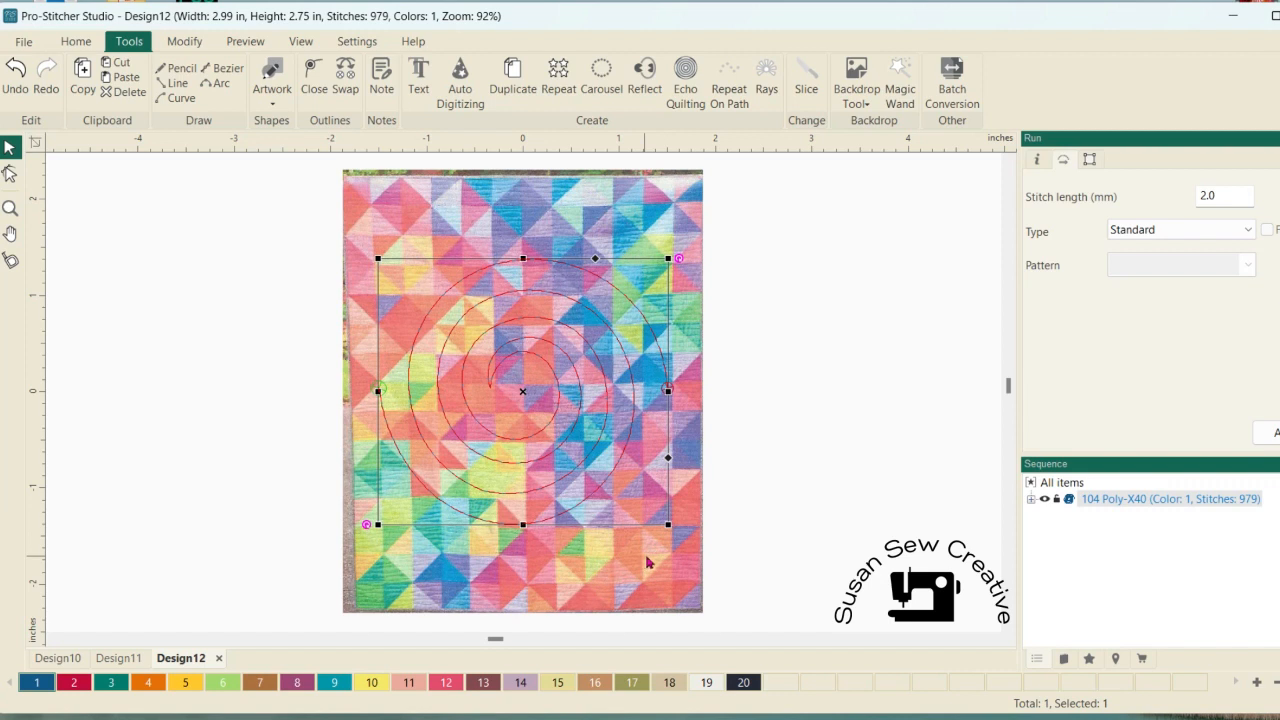
Step: Scale the backdrop to 200% and leave the Backdrop Tool
{"action": "left_click", "coordinate": [855, 105]}
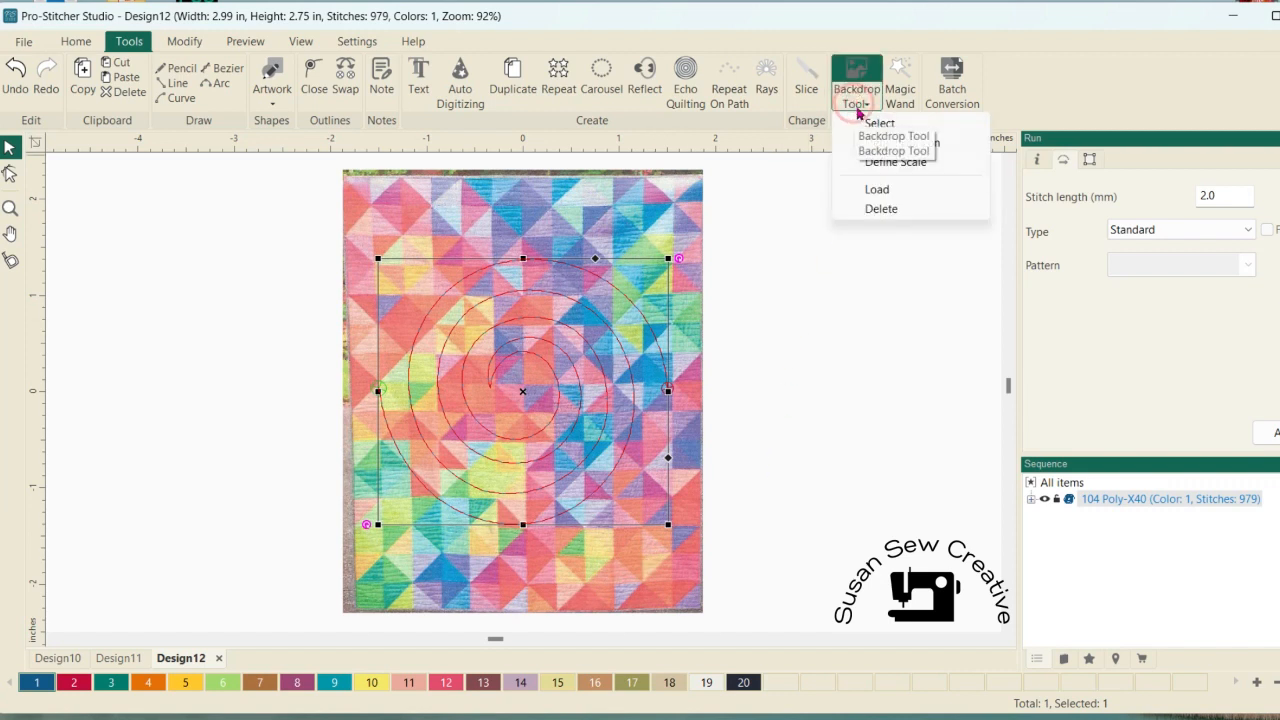
{"action": "left_click", "coordinate": [903, 165]}
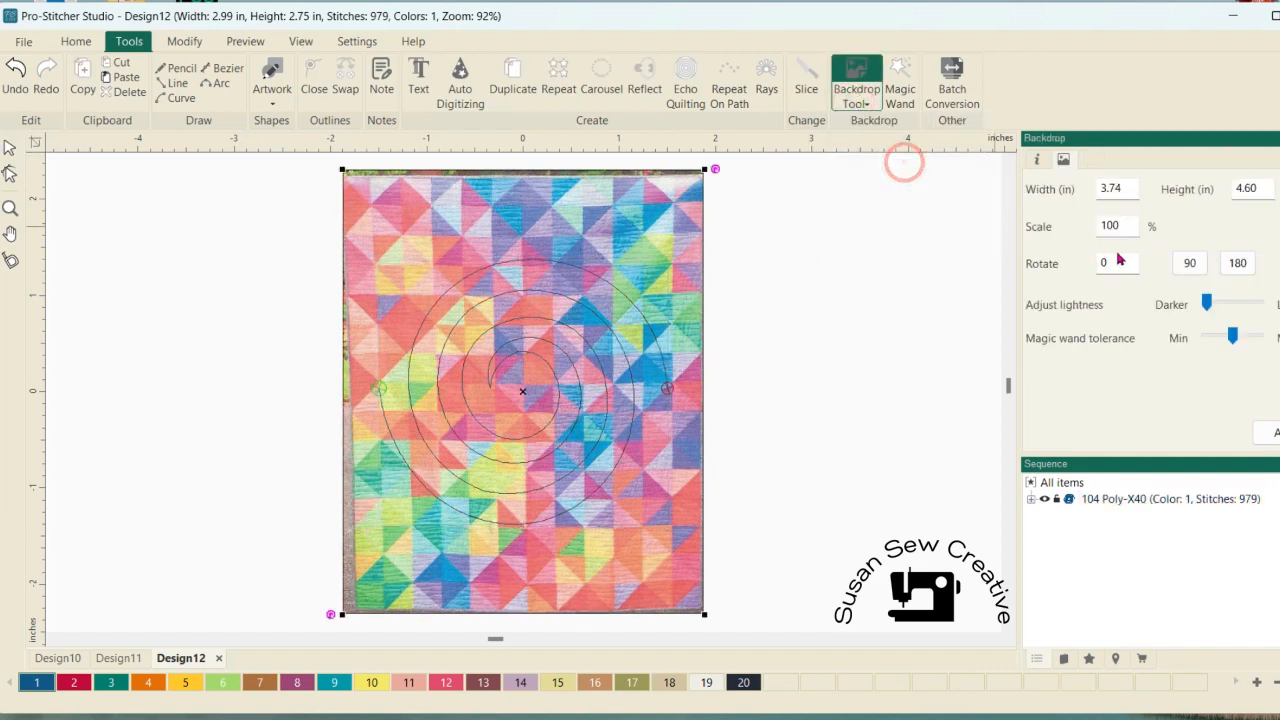
{"action": "double_click", "coordinate": [1108, 226]}
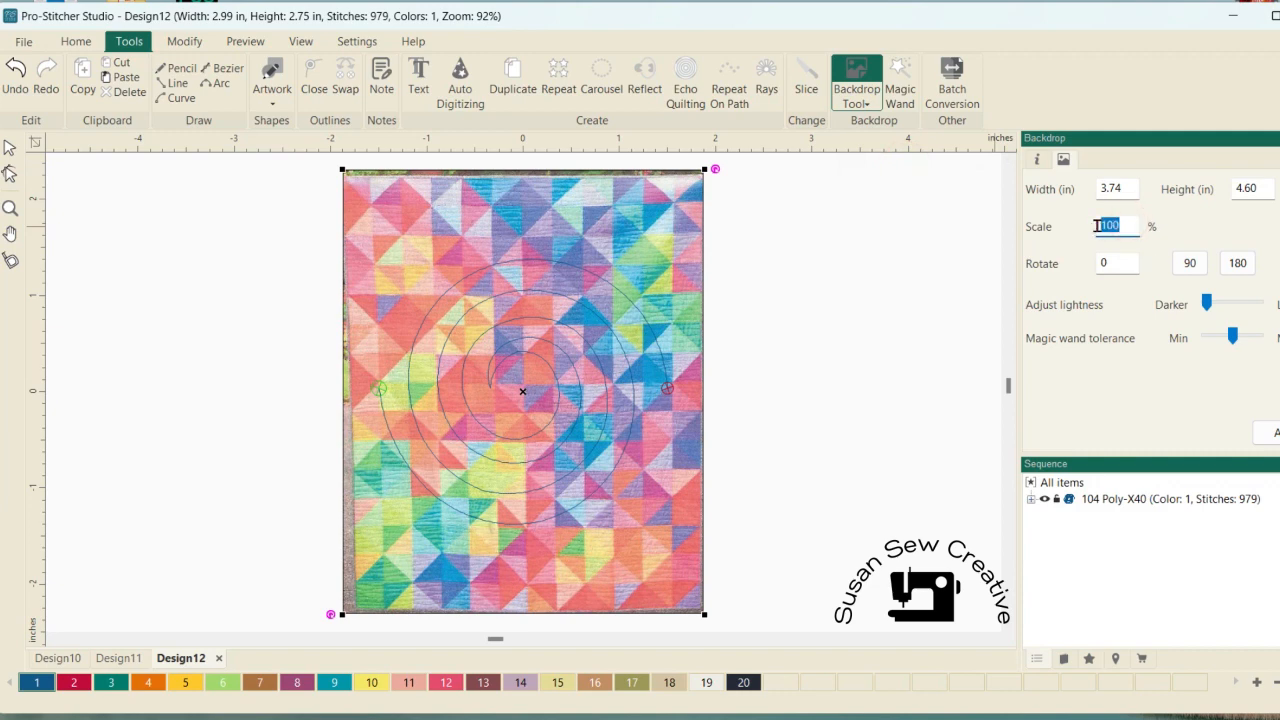
{"action": "type", "text": "200"}
{"action": "key", "text": "Return"}
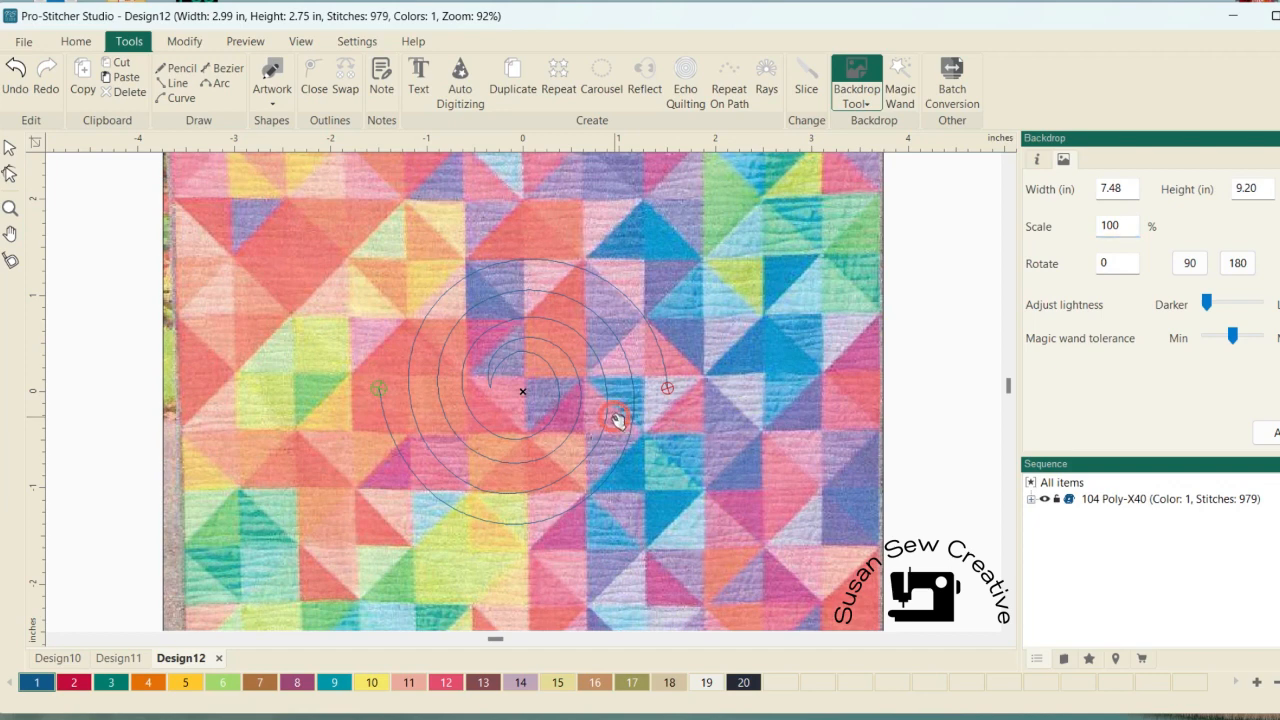
{"action": "key", "text": "Escape"}
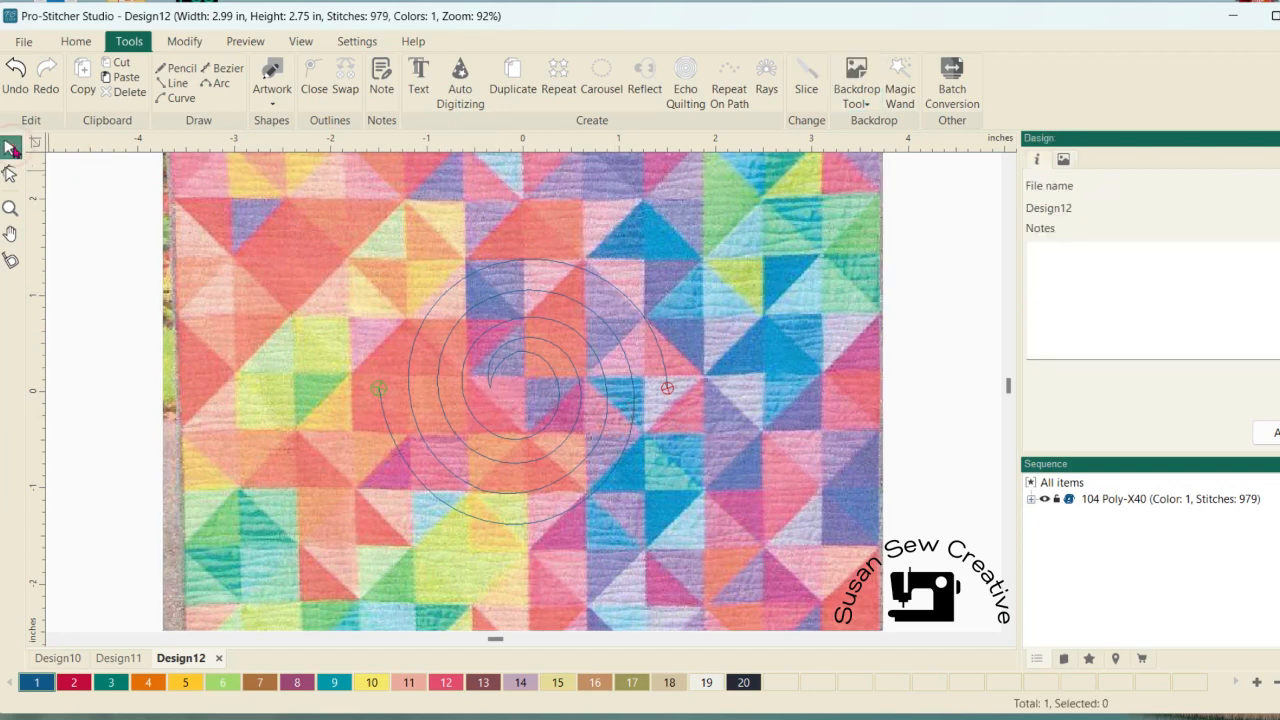
Step: Shrink the Double Swirl design to about 1.10 in wide and move it onto the quilt's upper-left corner
{"action": "left_click", "coordinate": [467, 324]}
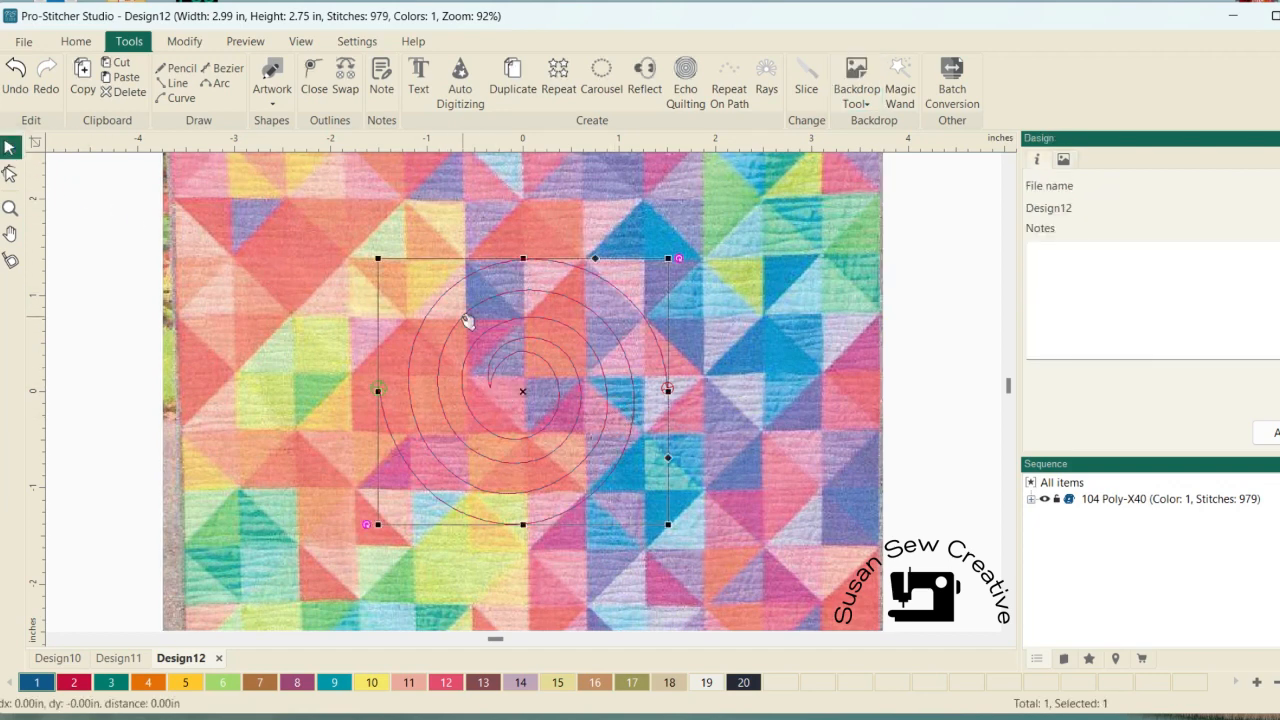
{"action": "left_click_drag", "start_coordinate": [378, 258], "coordinate": [560, 426]}
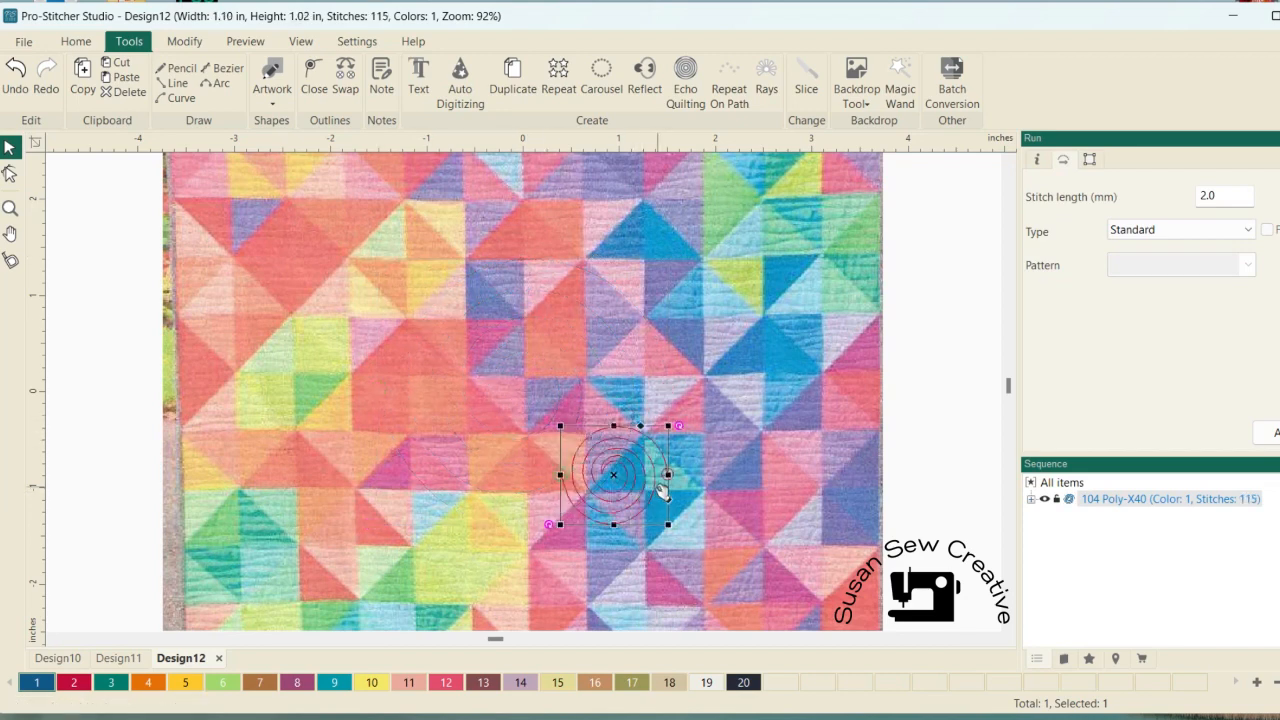
{"action": "left_click_drag", "start_coordinate": [660, 488], "coordinate": [266, 198]}
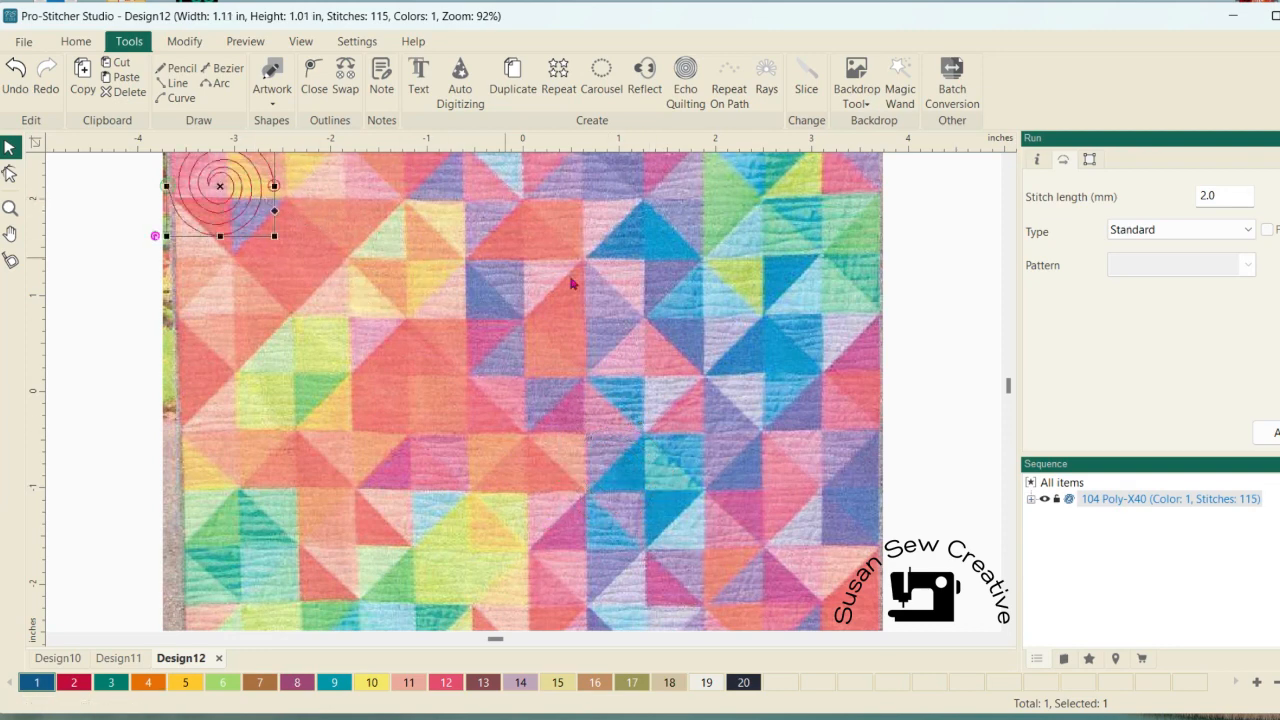
{"action": "left_click", "coordinate": [1009, 383]}
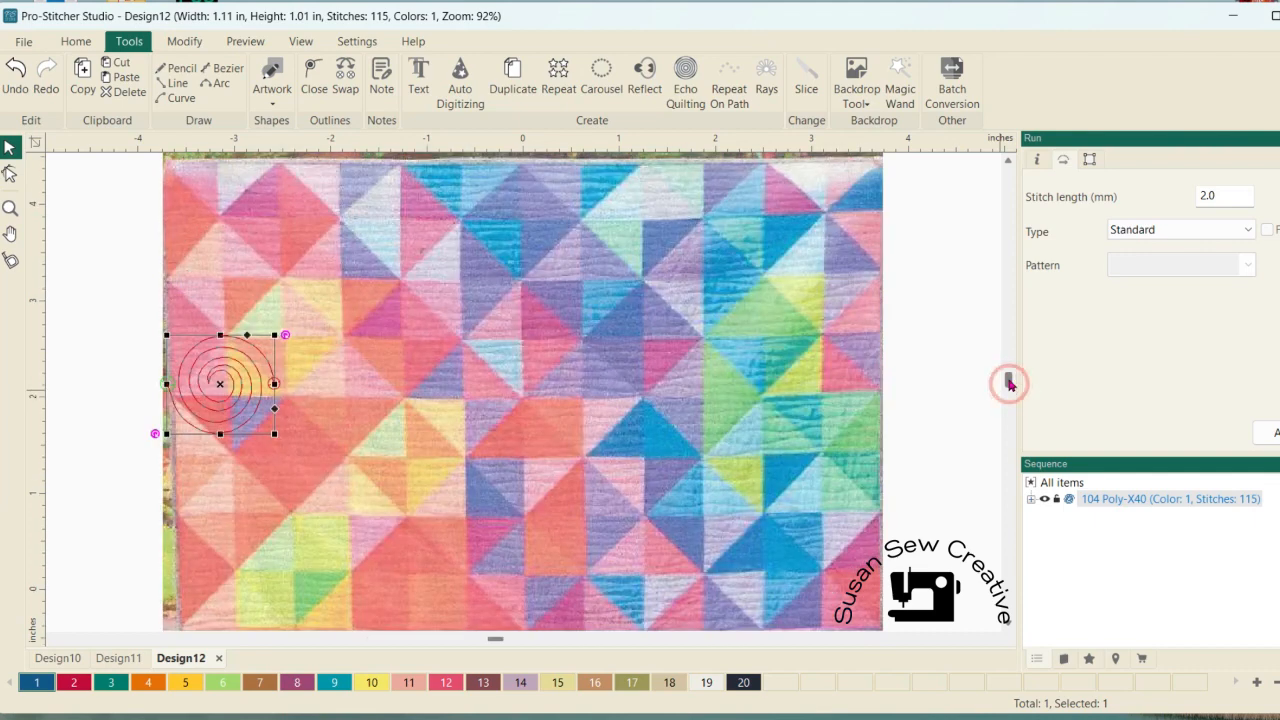
{"action": "left_click_drag", "start_coordinate": [256, 396], "coordinate": [199, 187]}
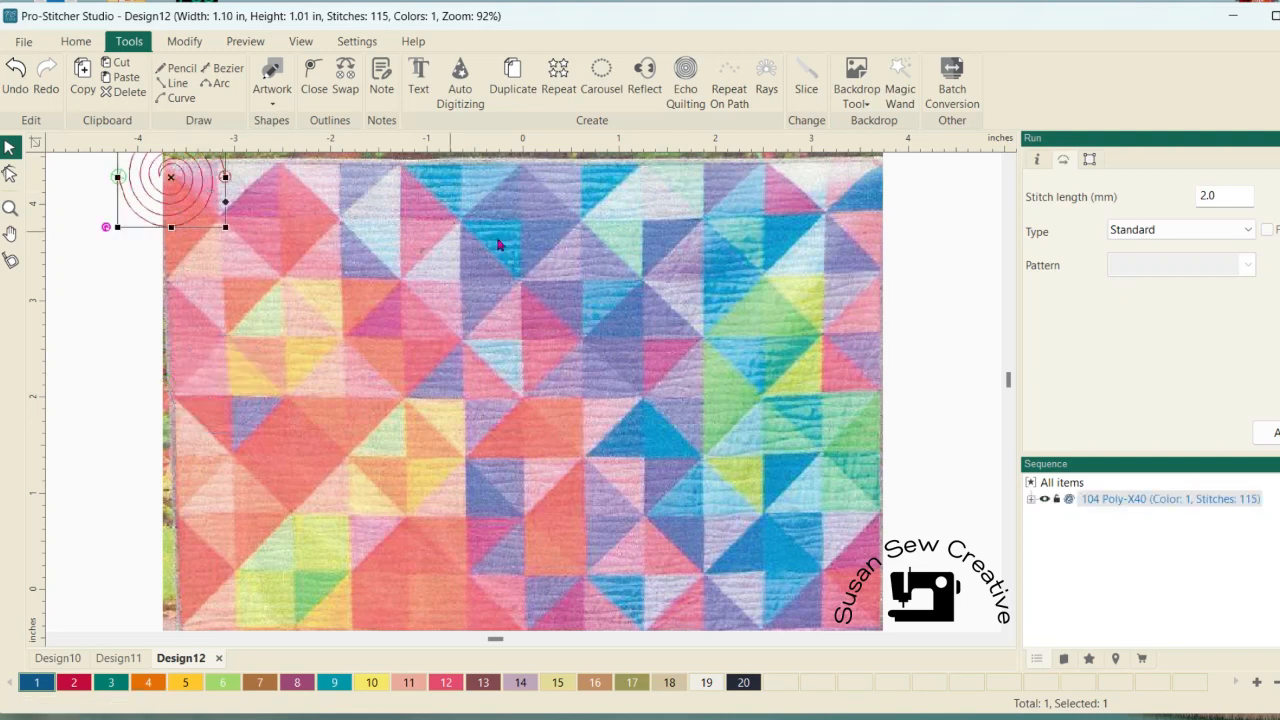
{"action": "left_click_drag", "start_coordinate": [1008, 380], "coordinate": [1008, 376]}
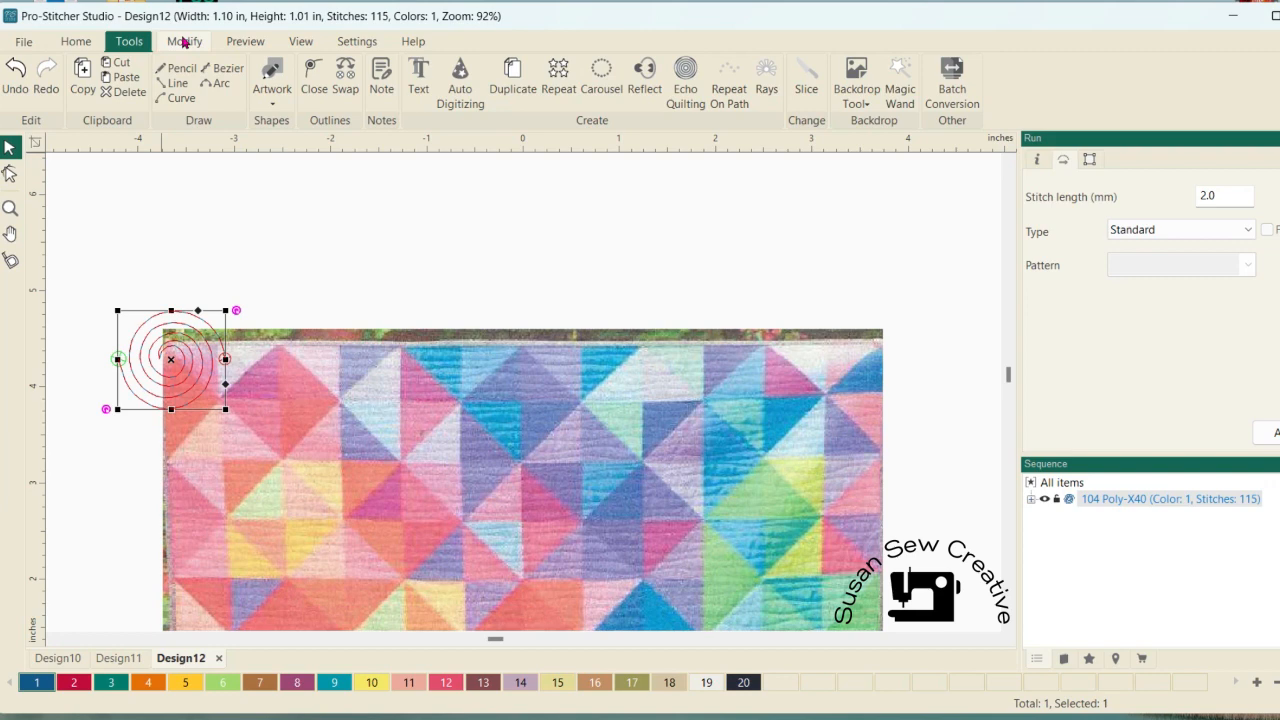
Step: Copy and paste the swirl, placing the copy directly to the right of the original along the quilt's upper edge
{"action": "left_click", "coordinate": [87, 103]}
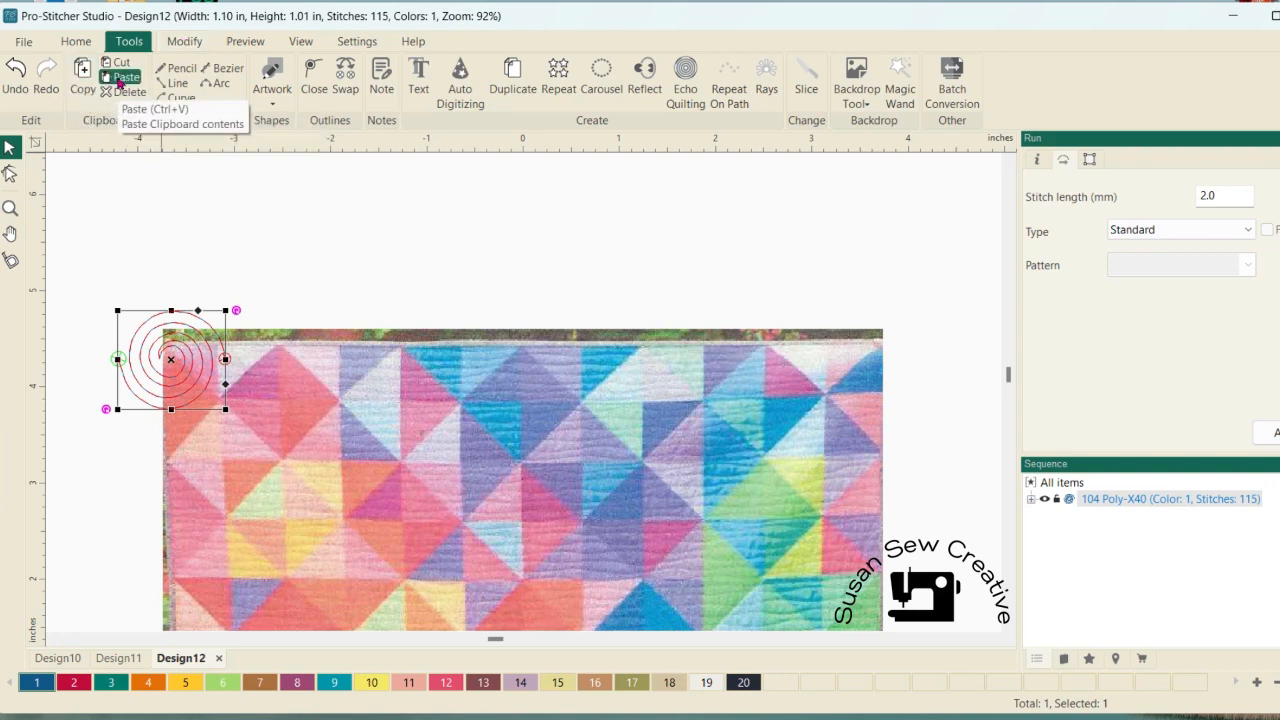
{"action": "left_click", "coordinate": [120, 78]}
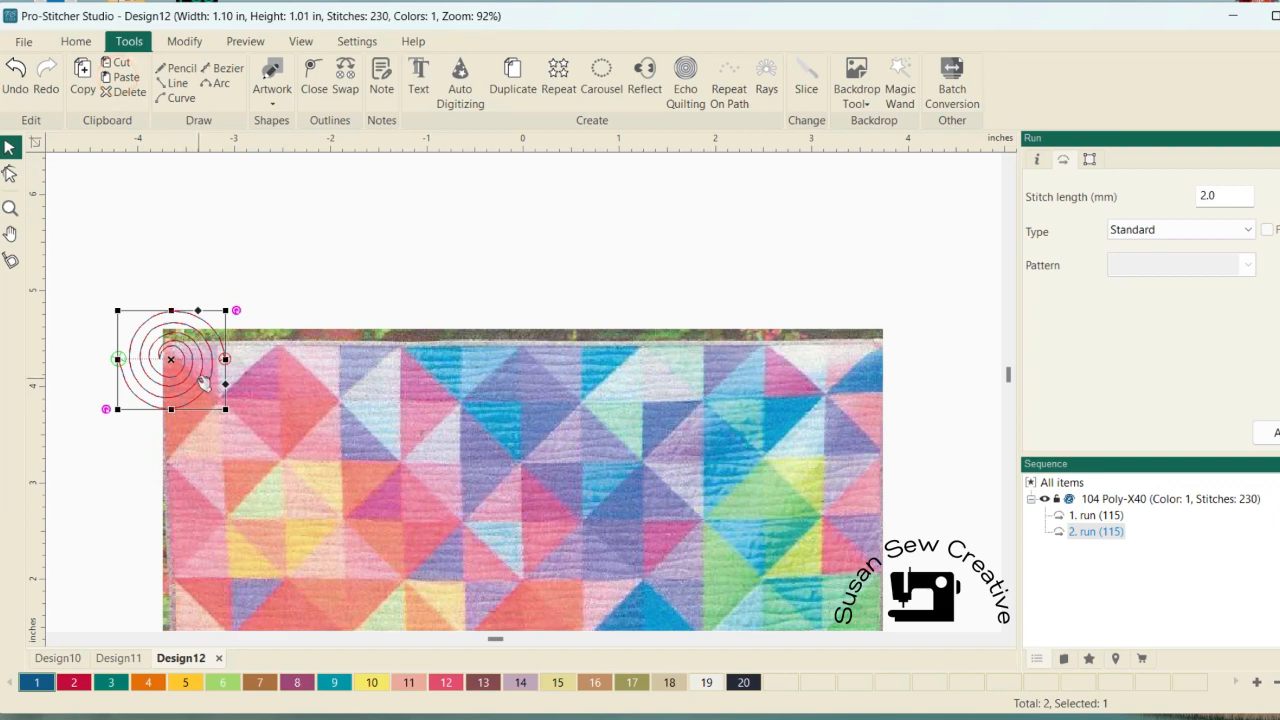
{"action": "left_click_drag", "start_coordinate": [204, 383], "coordinate": [308, 382]}
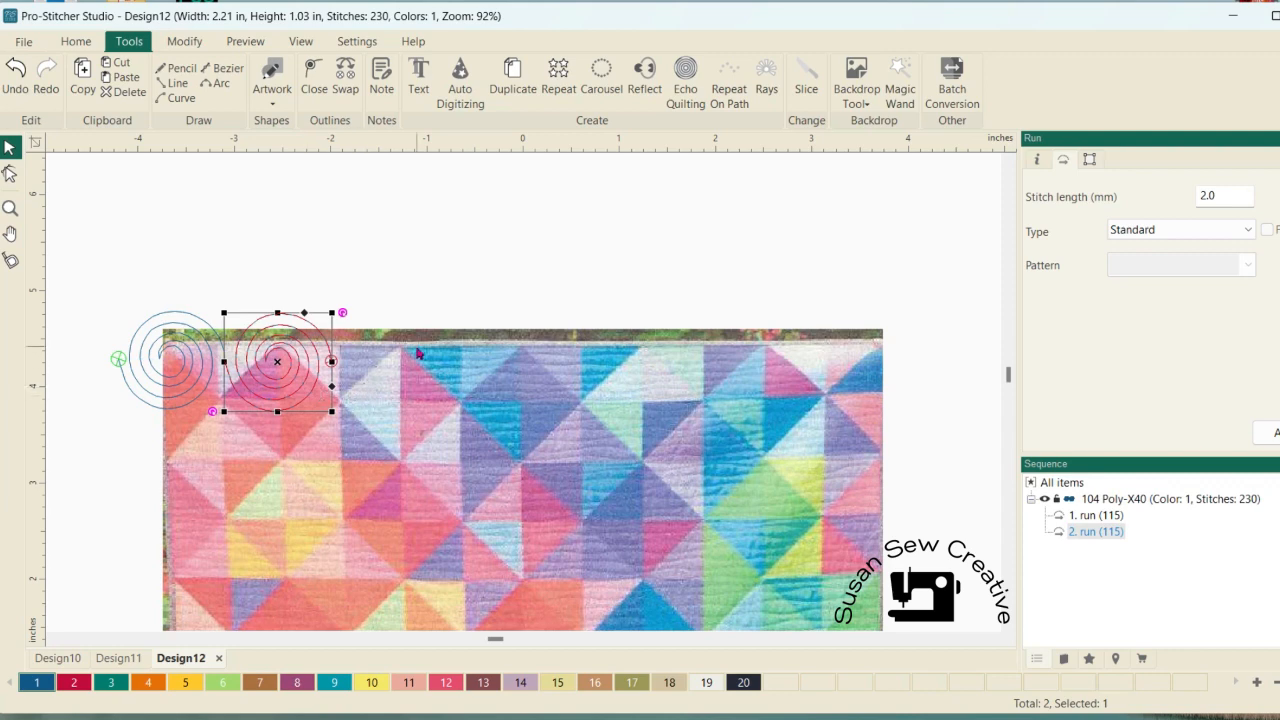
Step: Fine-tune the second swirl's position so its start point meets the end of the first swirl
{"action": "scroll", "coordinate": [421, 353], "scroll_direction": "down", "scroll_amount": 1}
{"action": "scroll", "coordinate": [421, 353], "scroll_direction": "up", "scroll_amount": 3}
{"action": "scroll", "coordinate": [421, 353], "scroll_direction": "up", "scroll_amount": 1}
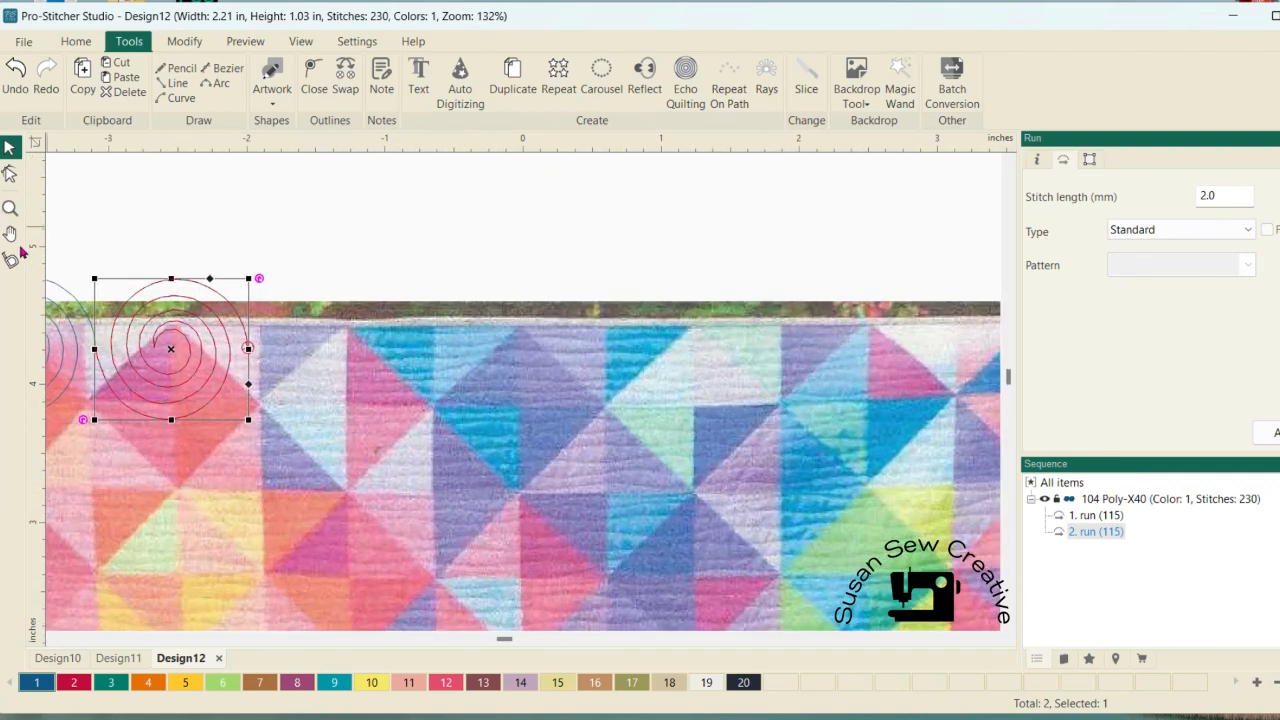
{"action": "left_click", "coordinate": [10, 233]}
{"action": "left_click_drag", "start_coordinate": [182, 457], "coordinate": [311, 470]}
{"action": "key", "text": "Escape"}
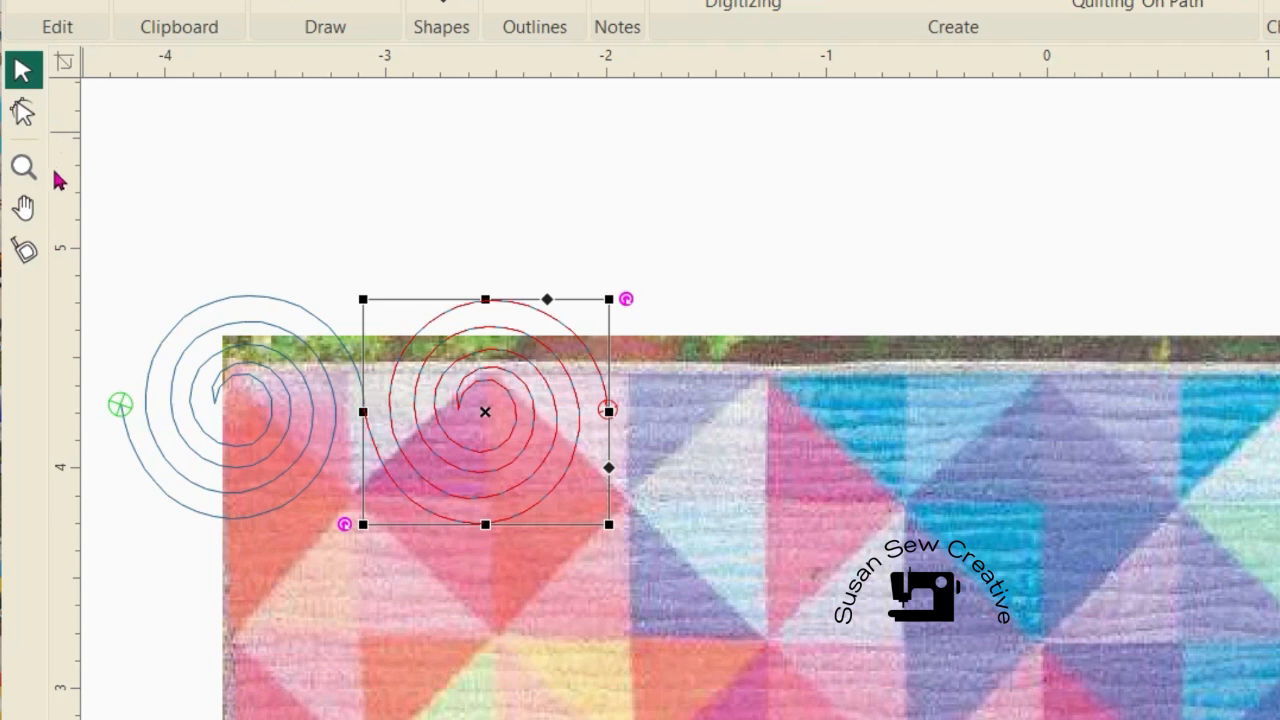
{"action": "left_click", "coordinate": [442, 382]}
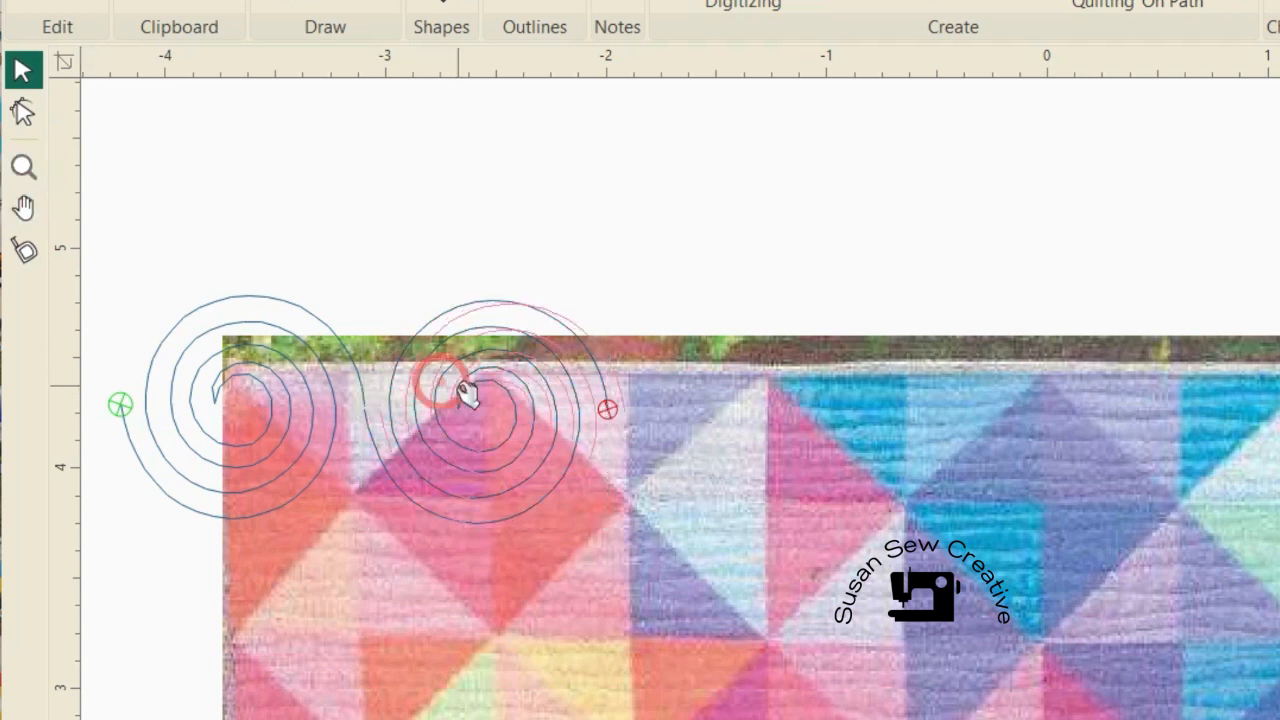
{"action": "left_click_drag", "start_coordinate": [444, 382], "coordinate": [441, 374]}
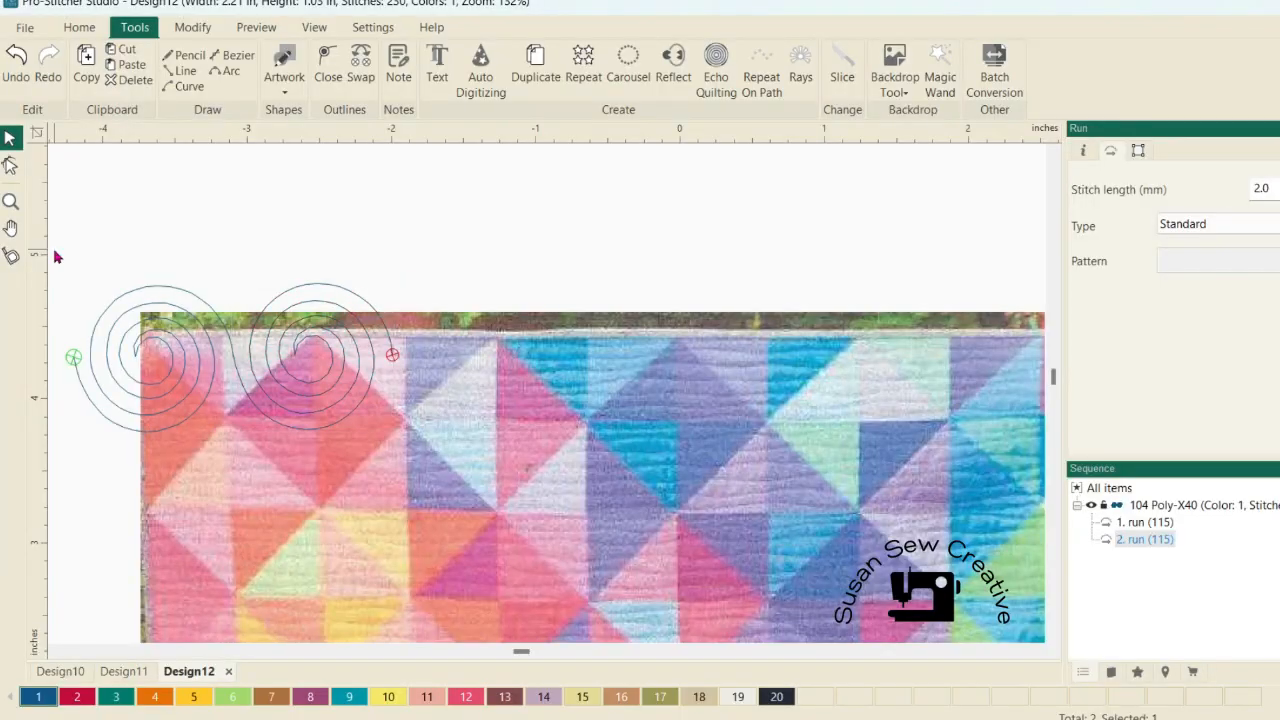
Step: Select both swirls and group them
{"action": "left_click_drag", "start_coordinate": [90, 240], "coordinate": [467, 458]}
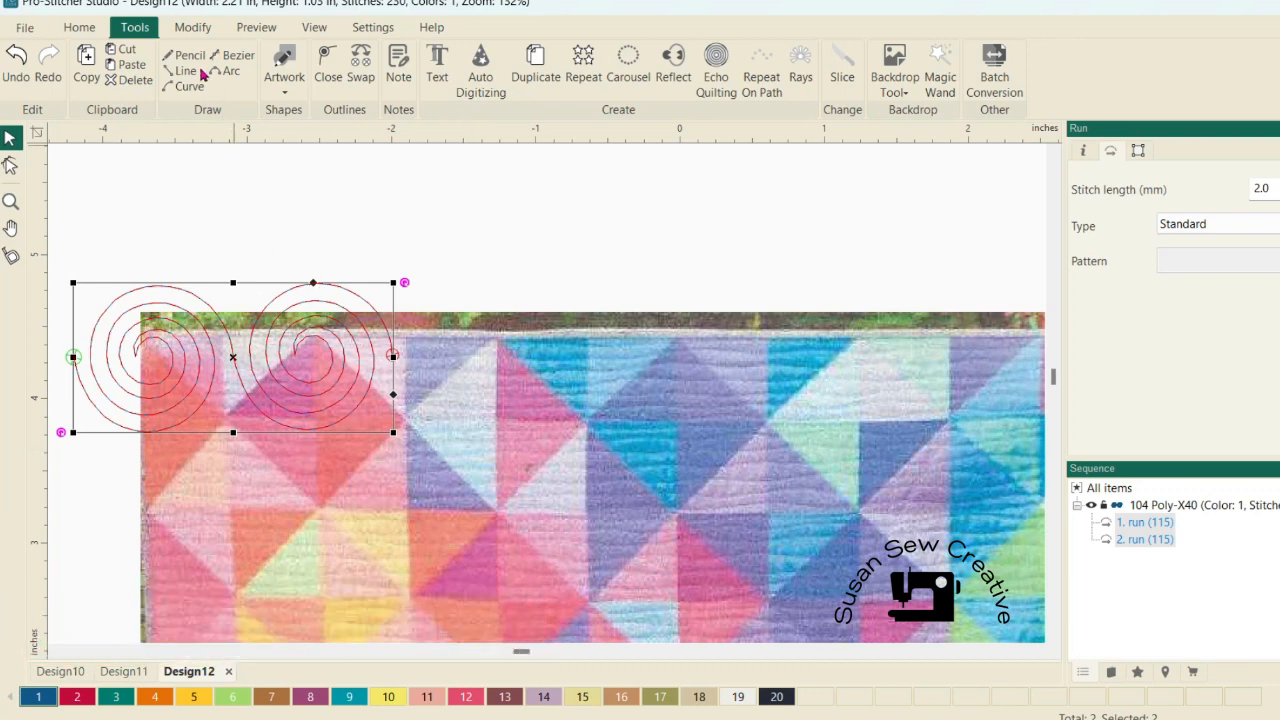
{"action": "left_click", "coordinate": [191, 29]}
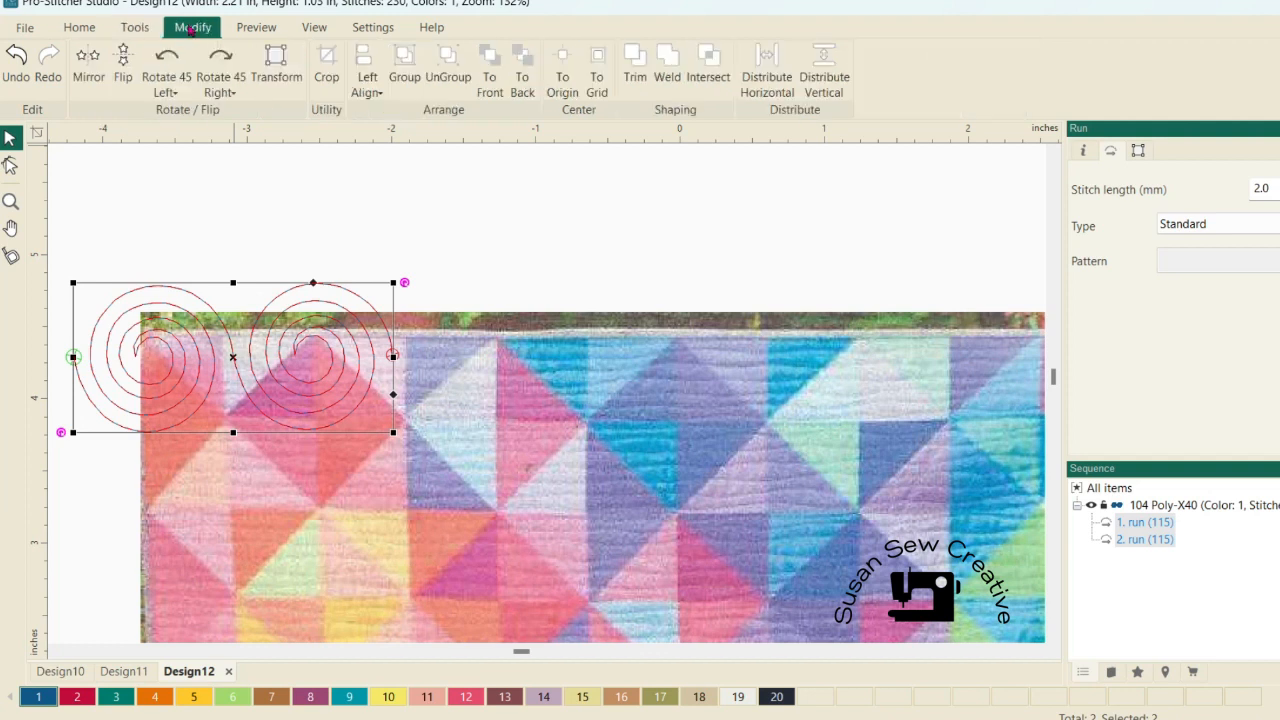
{"action": "left_click", "coordinate": [405, 78]}
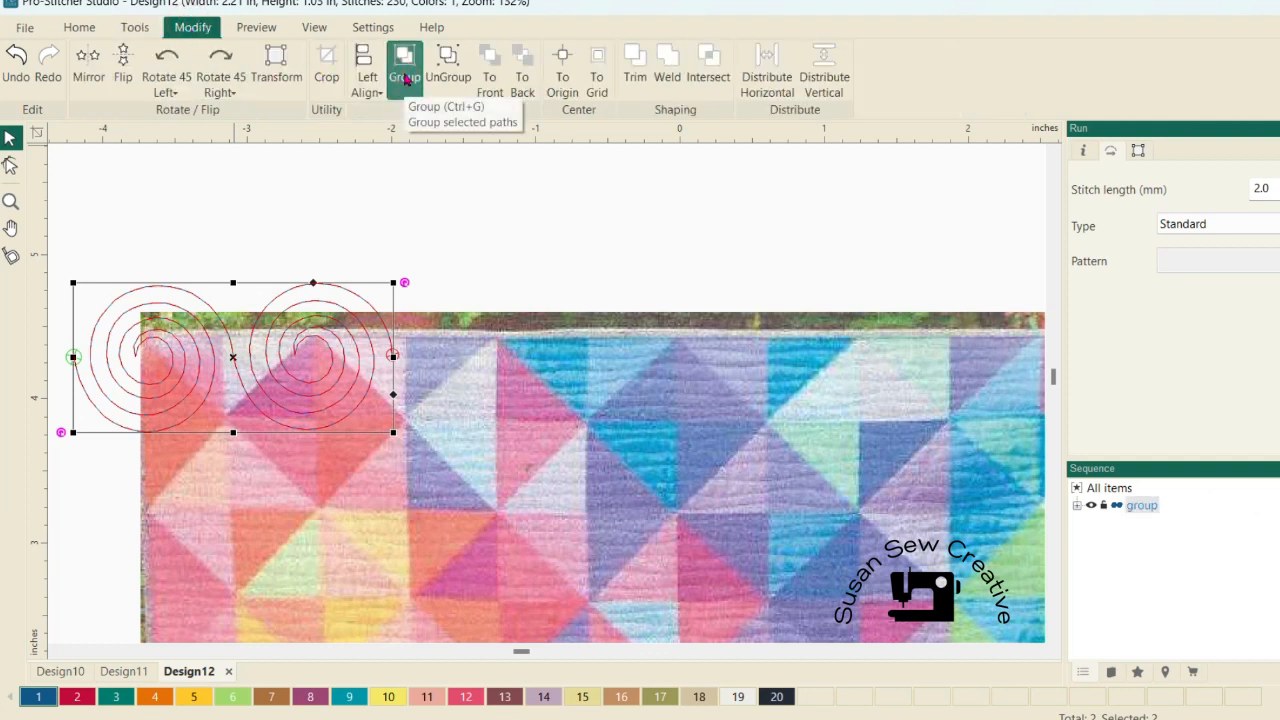
Step: Copy and paste the swirl group, placing the copy so it continues the row from the original group's right end
{"action": "left_click", "coordinate": [135, 27]}
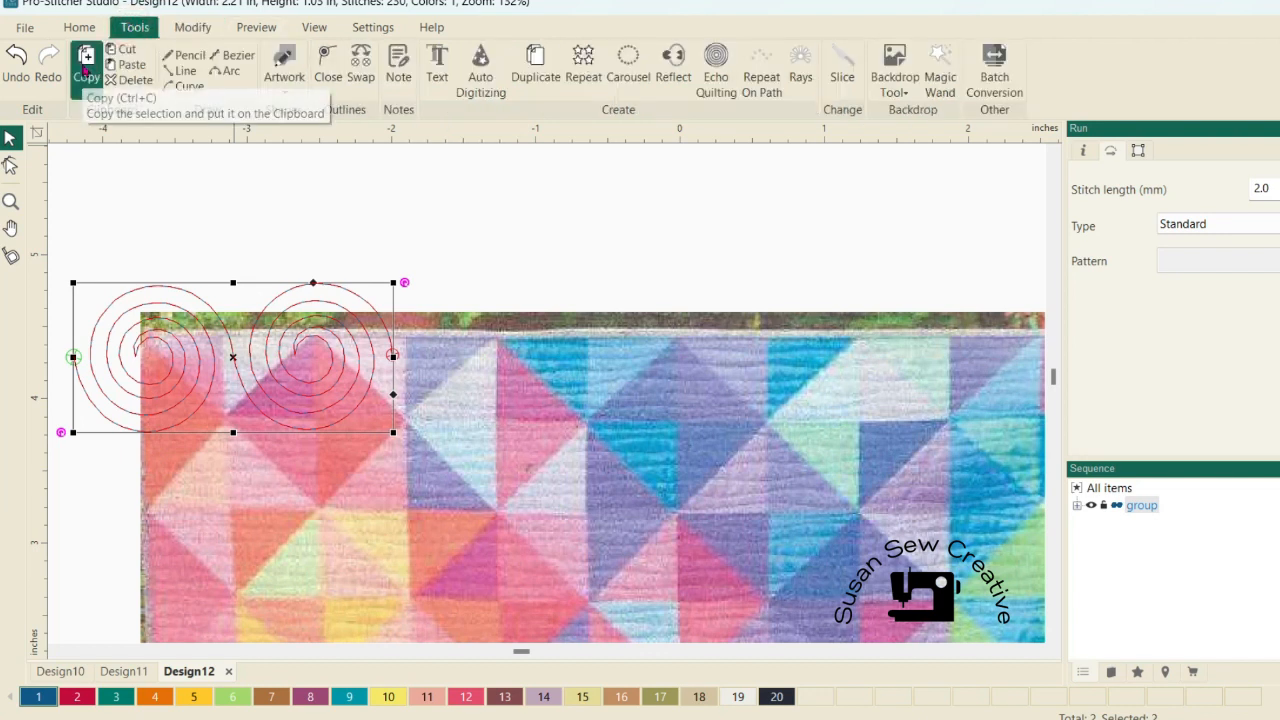
{"action": "left_click", "coordinate": [86, 70]}
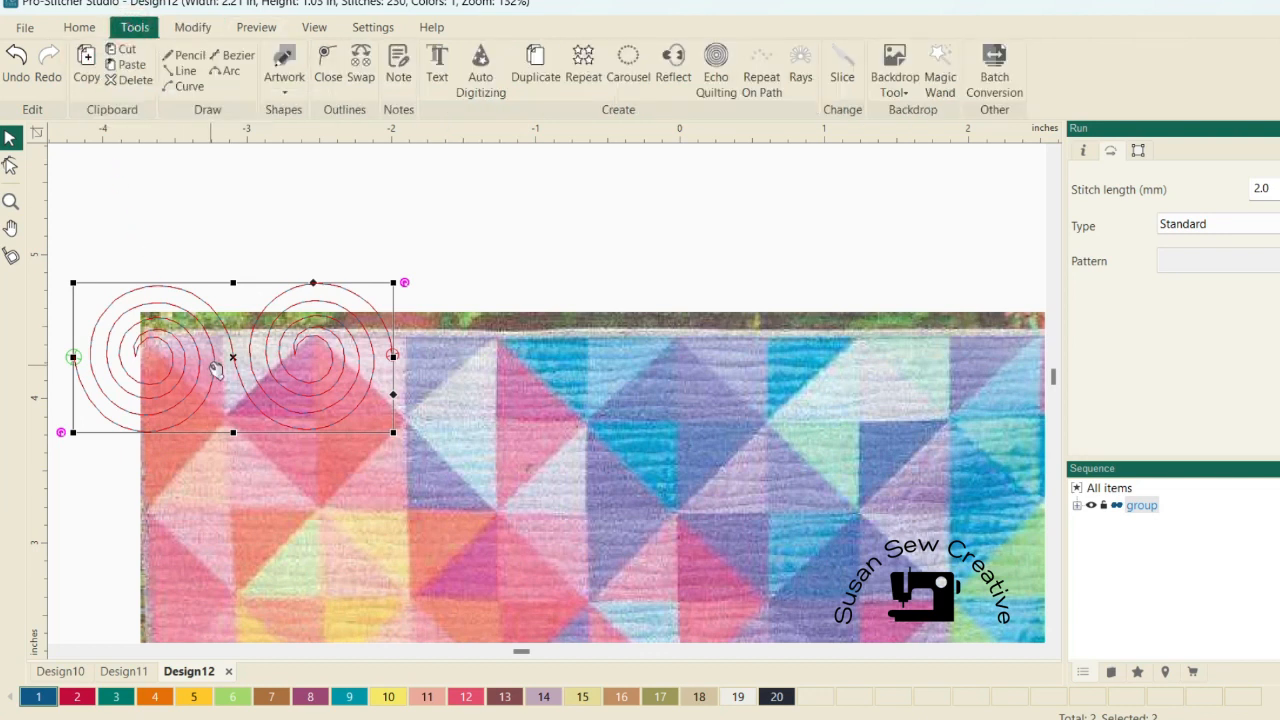
{"action": "left_click", "coordinate": [143, 72]}
{"action": "left_click_drag", "start_coordinate": [289, 364], "coordinate": [605, 362]}
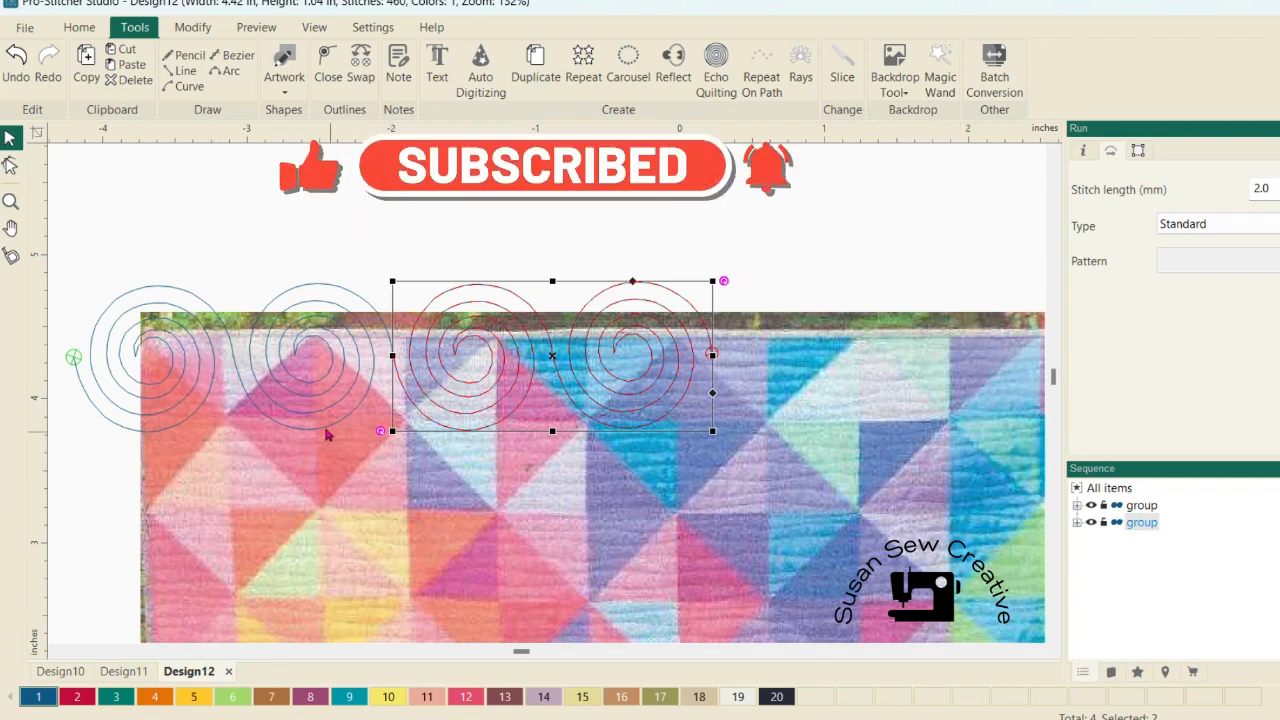
Step: Recolor the first swirl group with thread color 6, Green Apple
{"action": "left_click", "coordinate": [236, 390]}
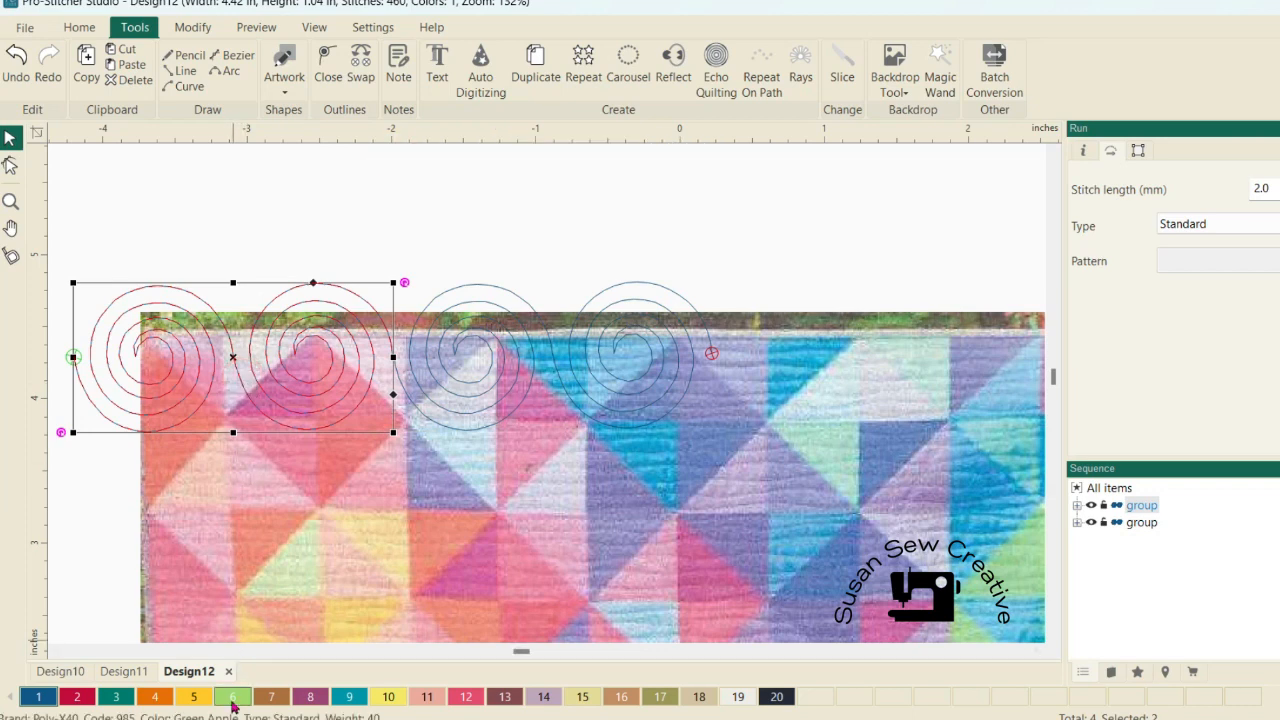
{"action": "left_click", "coordinate": [233, 697]}
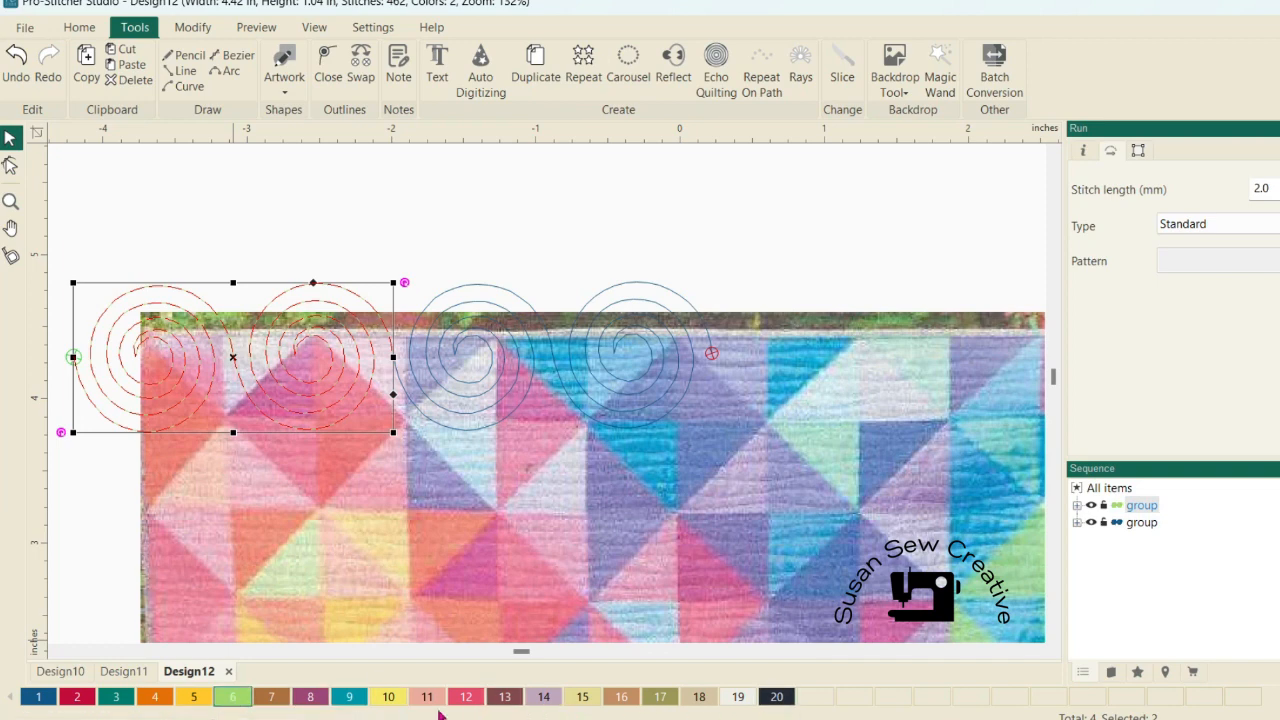
Step: Look through the thread brands available for color 7, previewing RNK Micro Thread and Mettler Metallic 40
{"action": "double_click", "coordinate": [272, 700]}
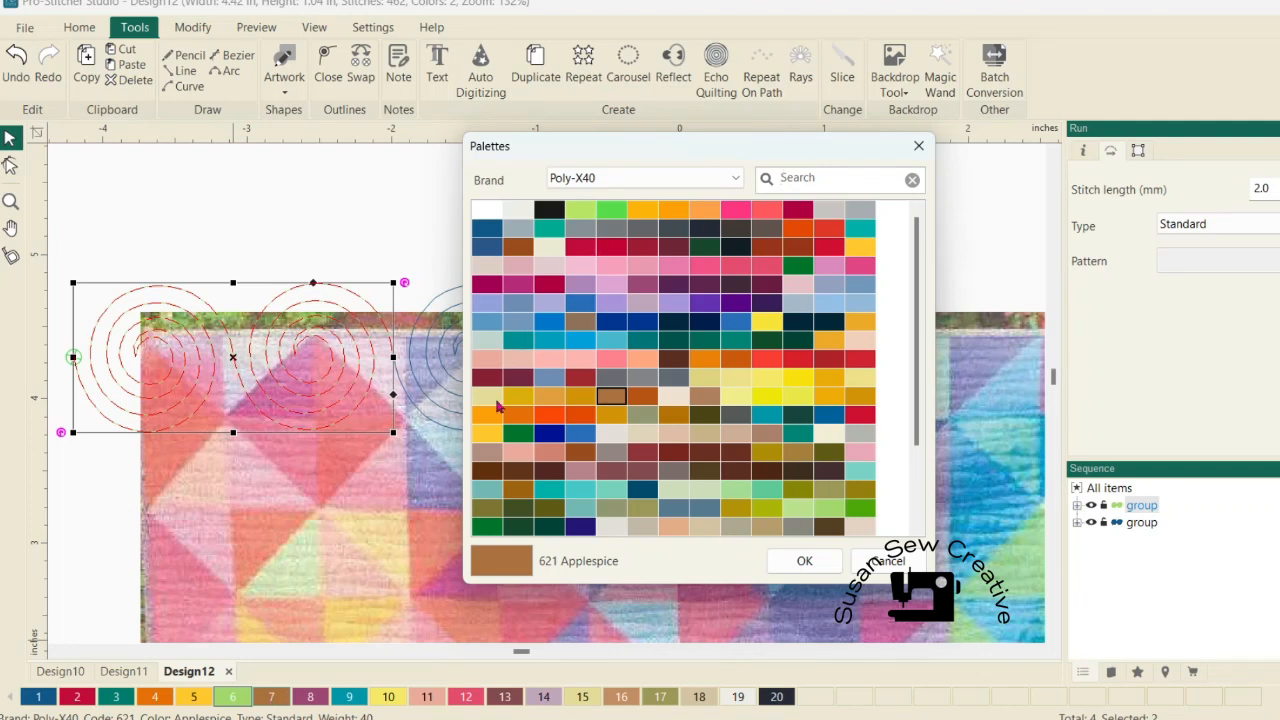
{"action": "left_click", "coordinate": [736, 179]}
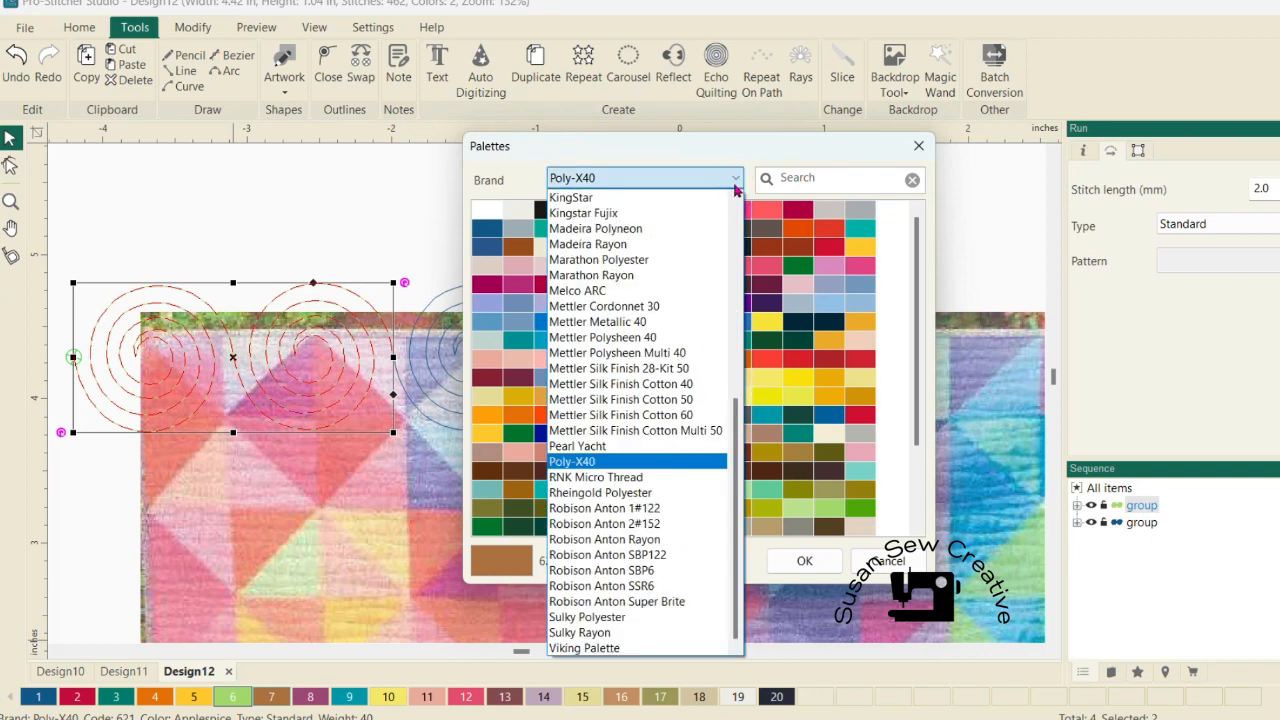
{"action": "left_click_drag", "start_coordinate": [733, 420], "coordinate": [737, 291]}
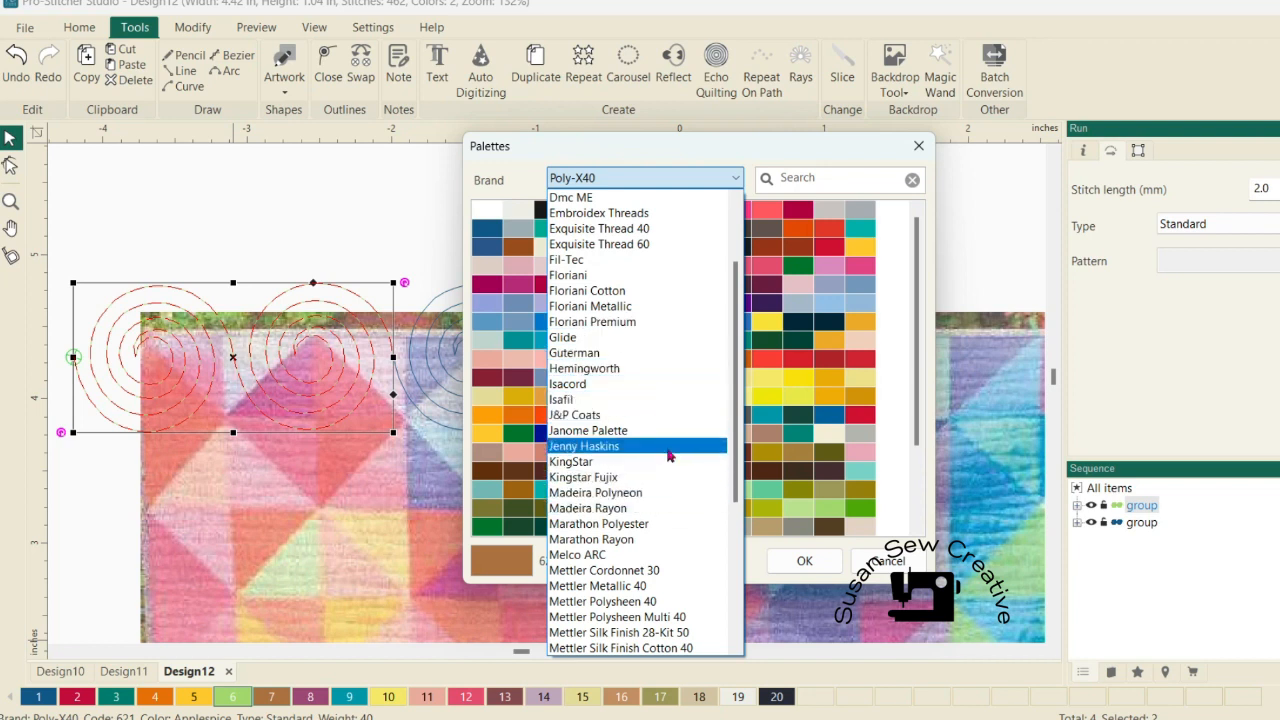
{"action": "left_click_drag", "start_coordinate": [736, 492], "coordinate": [733, 635]}
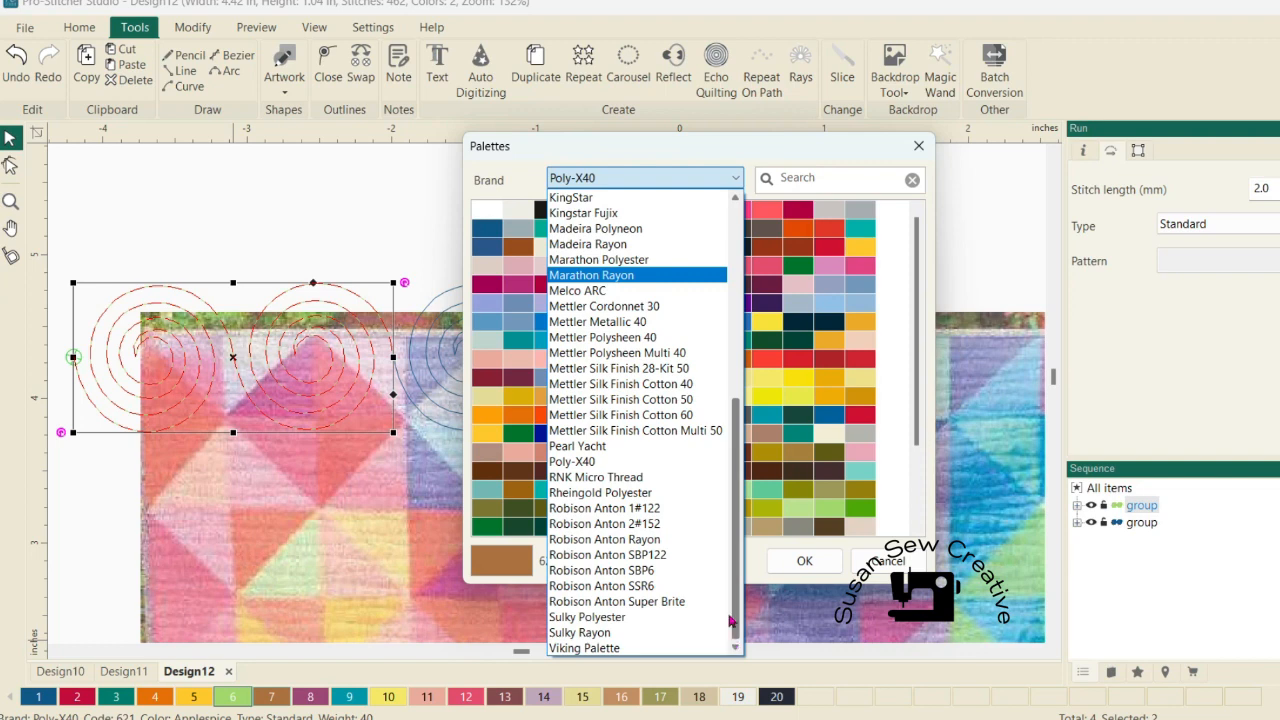
{"action": "left_click", "coordinate": [679, 480]}
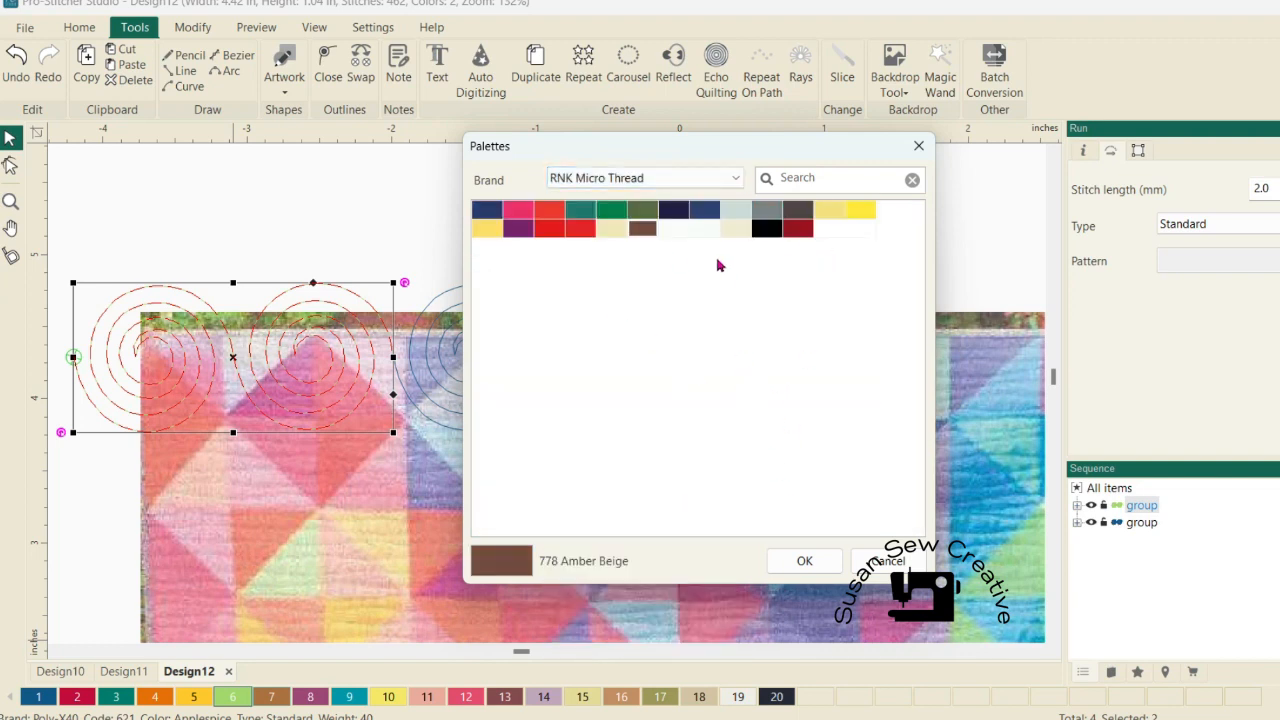
{"action": "left_click", "coordinate": [727, 177]}
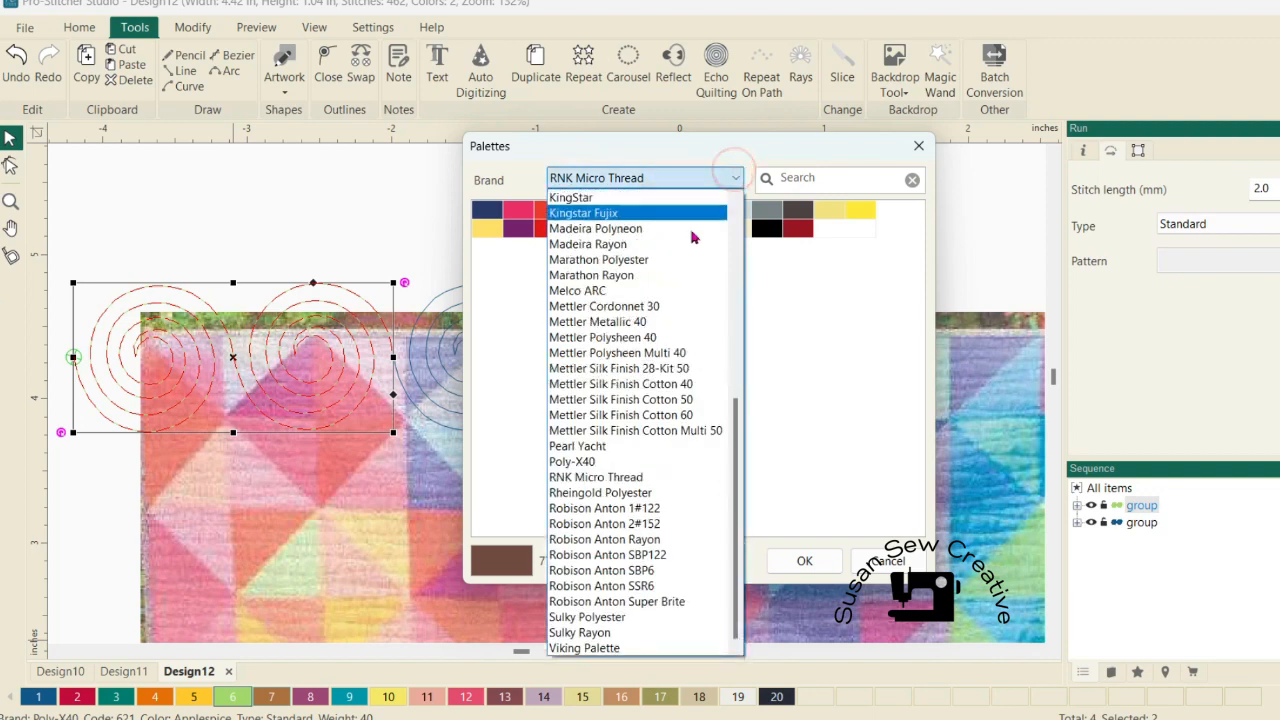
{"action": "left_click", "coordinate": [650, 321]}
Step: Switch thread color 7 to the Marathon Polyester brand and accept its matching color
{"action": "left_click", "coordinate": [738, 180]}
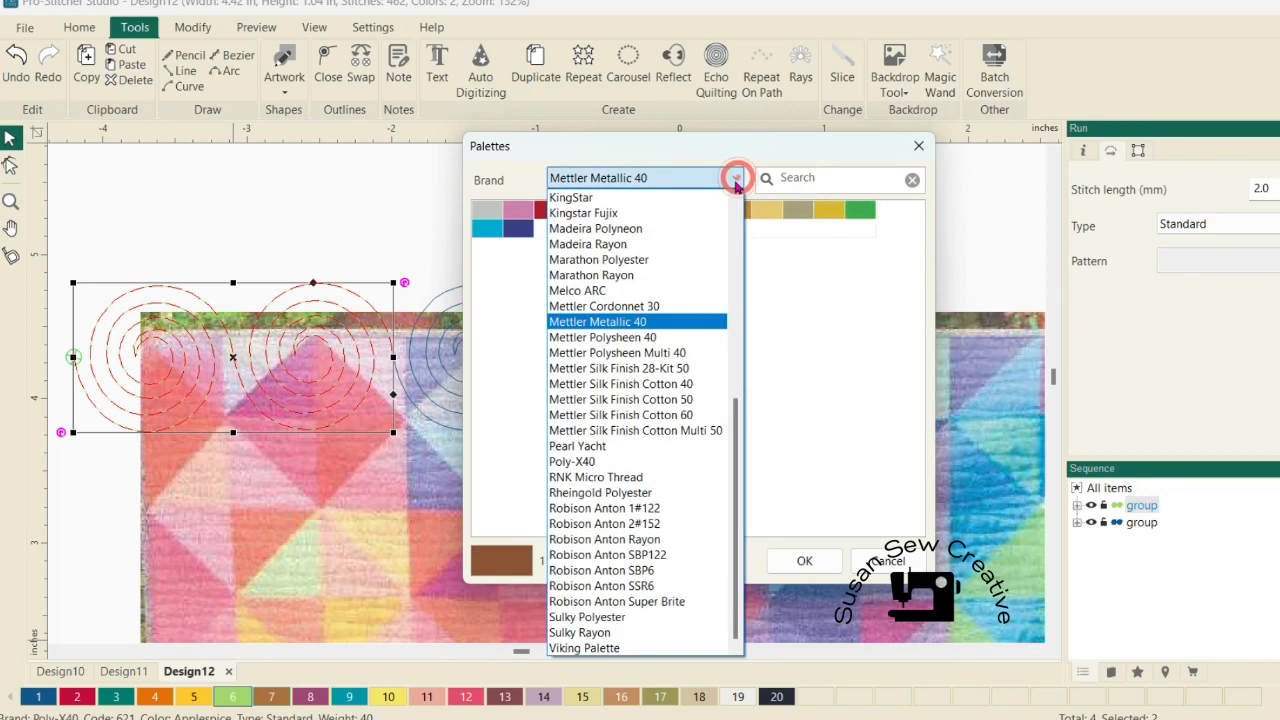
{"action": "left_click", "coordinate": [689, 259]}
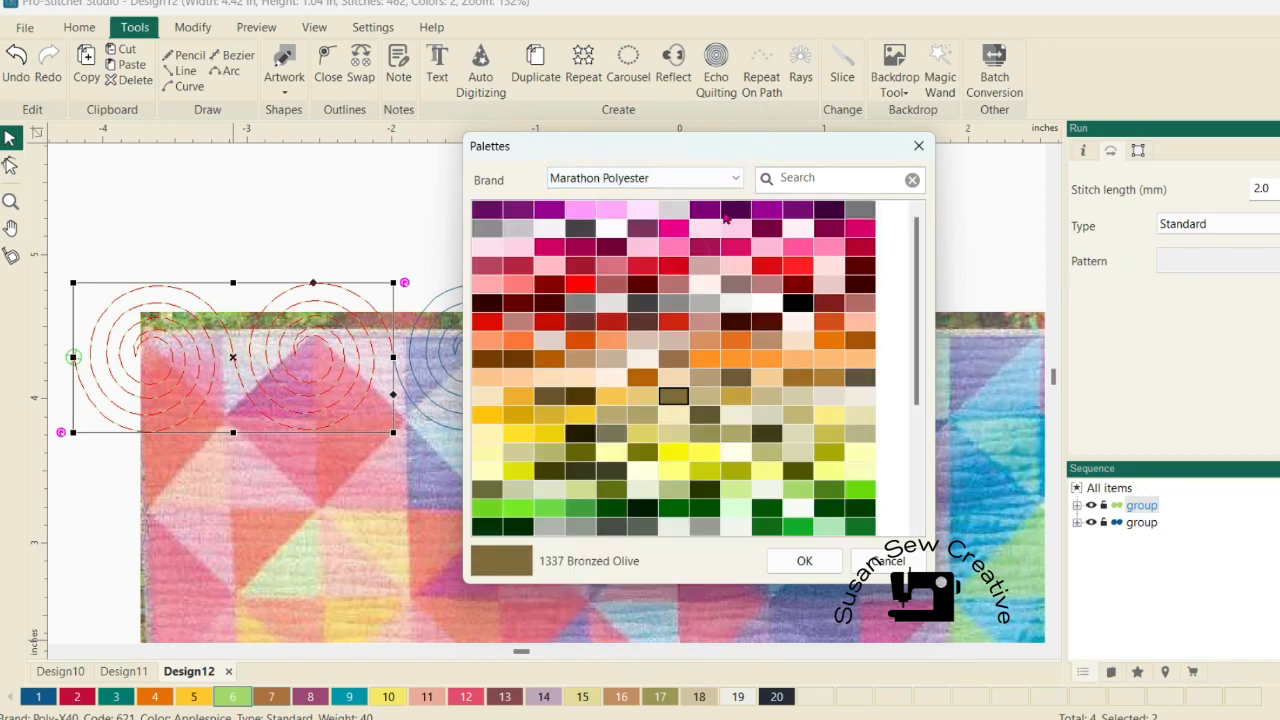
{"action": "left_click", "coordinate": [802, 558]}
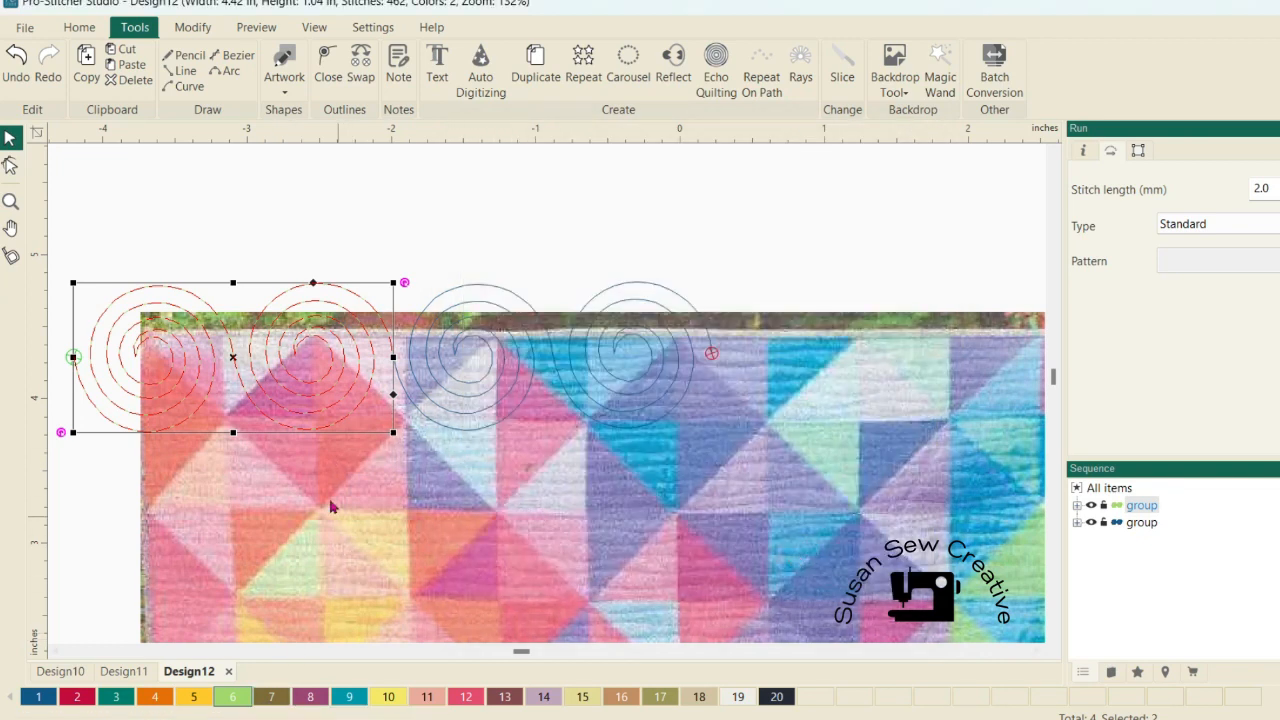
Step: Recolor the second swirl group with the same Green Apple thread color 6 and clear the selection
{"action": "left_click", "coordinate": [379, 470]}
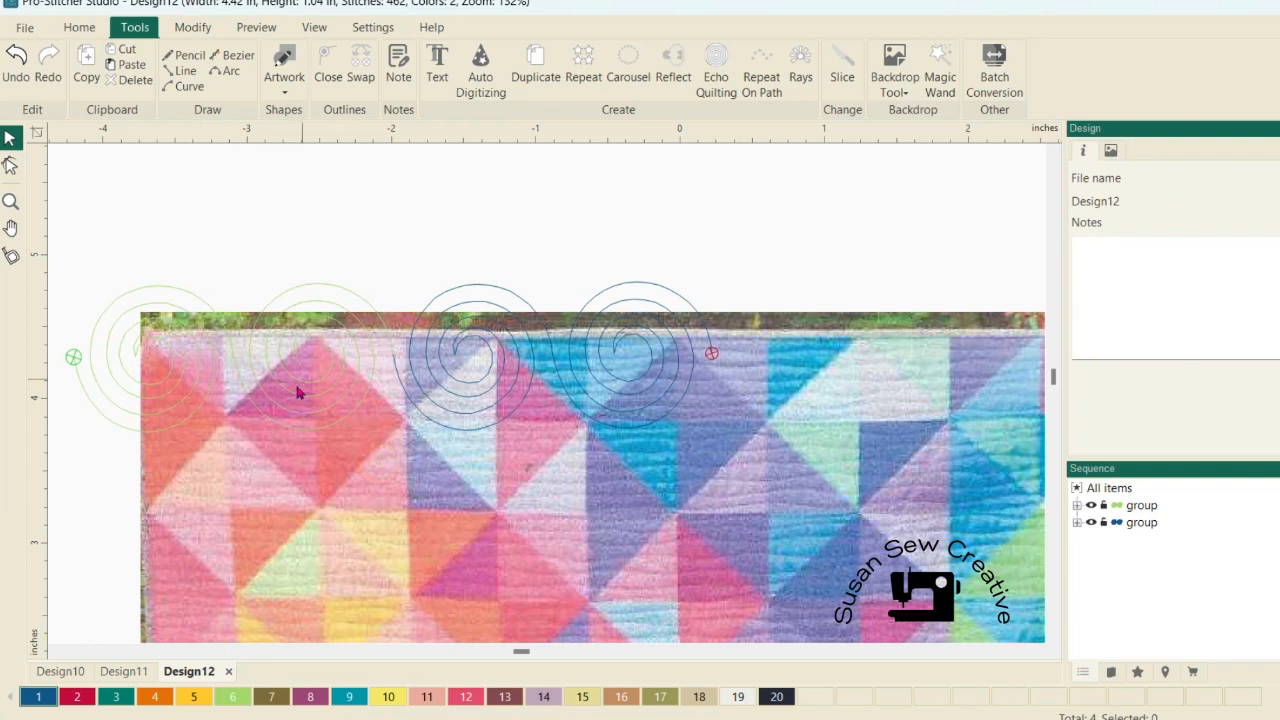
{"action": "left_click", "coordinate": [457, 417]}
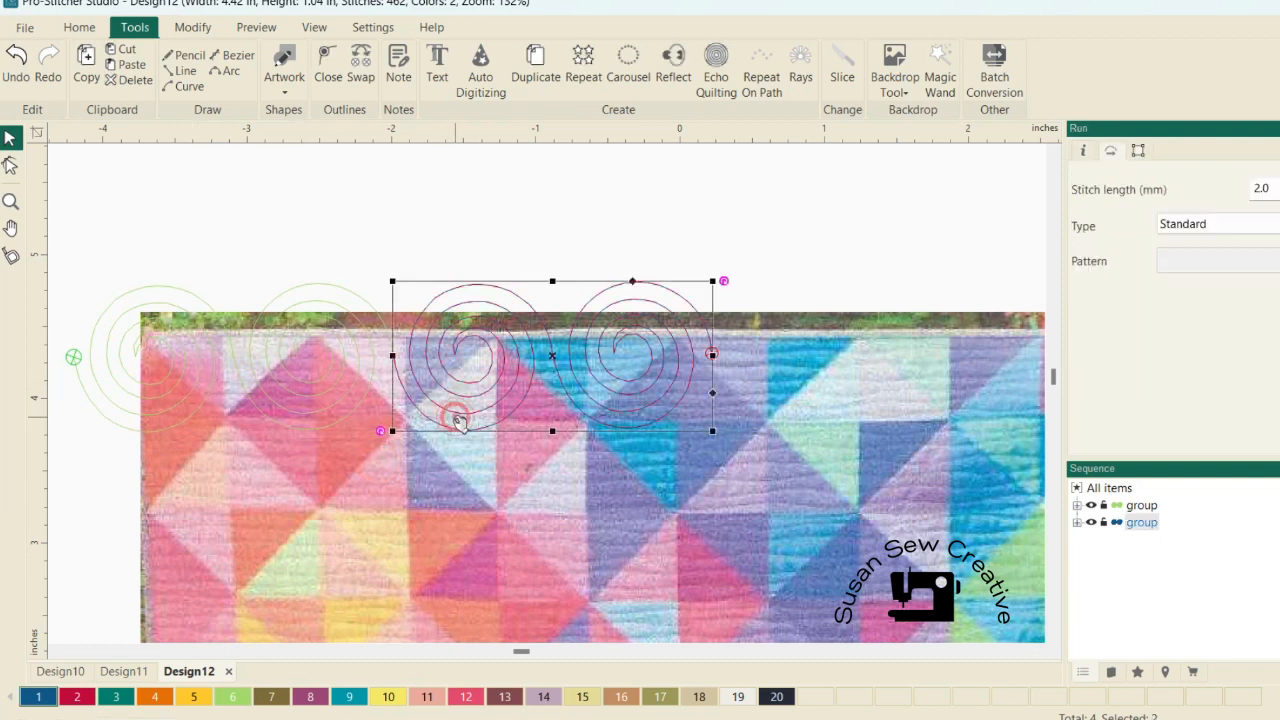
{"action": "left_click", "coordinate": [230, 697]}
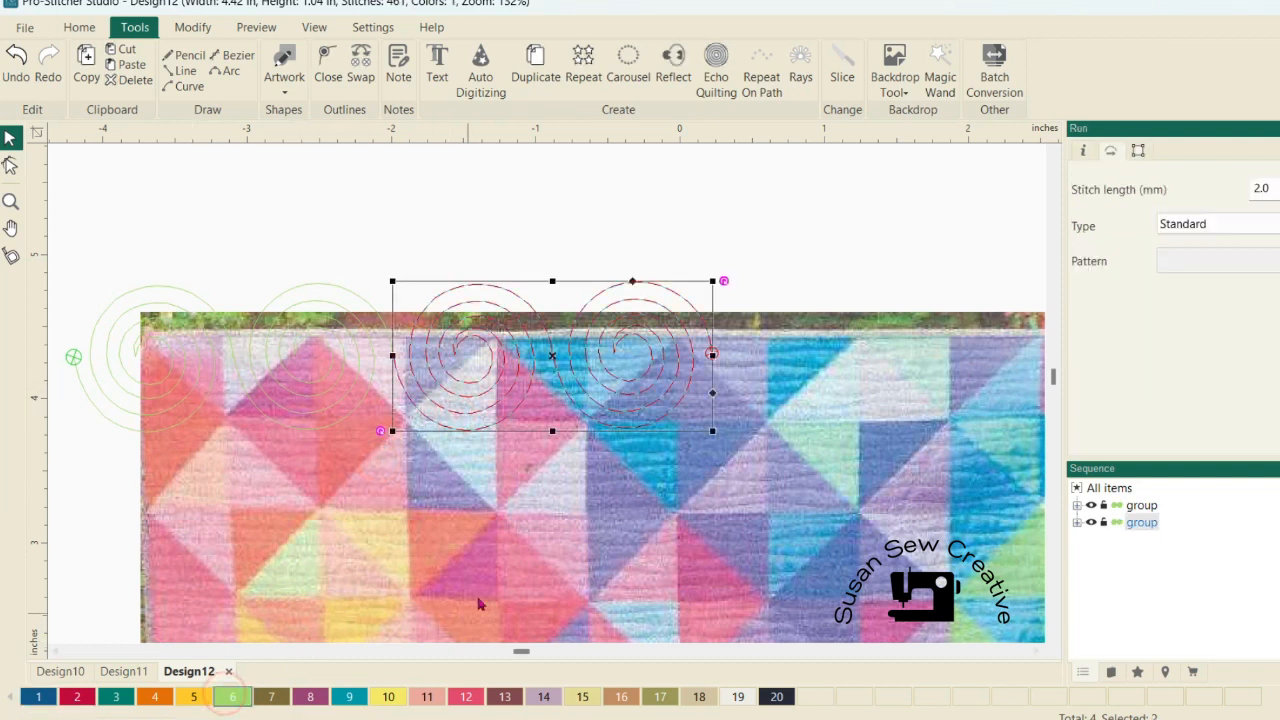
{"action": "left_click", "coordinate": [558, 535]}
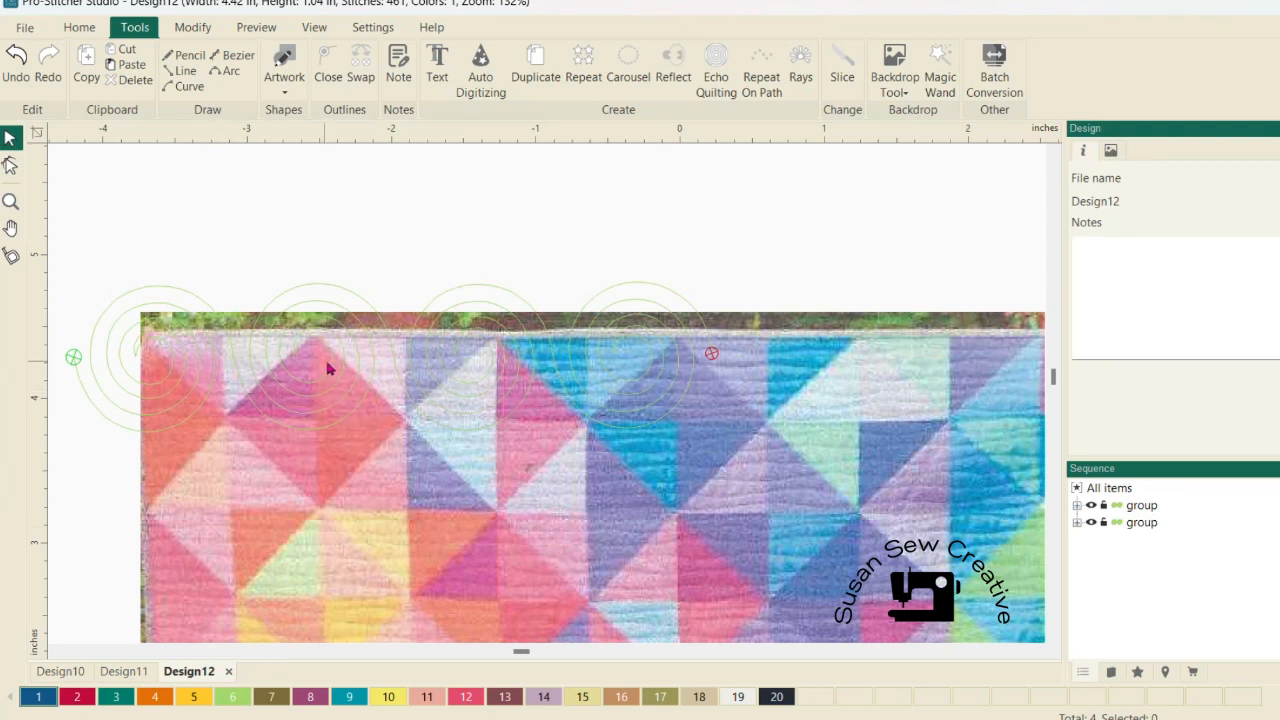
Step: Copy the second swirl group and join two pasted copies end to end, extending the row past the quilt's right edge
{"action": "left_click", "coordinate": [552, 370]}
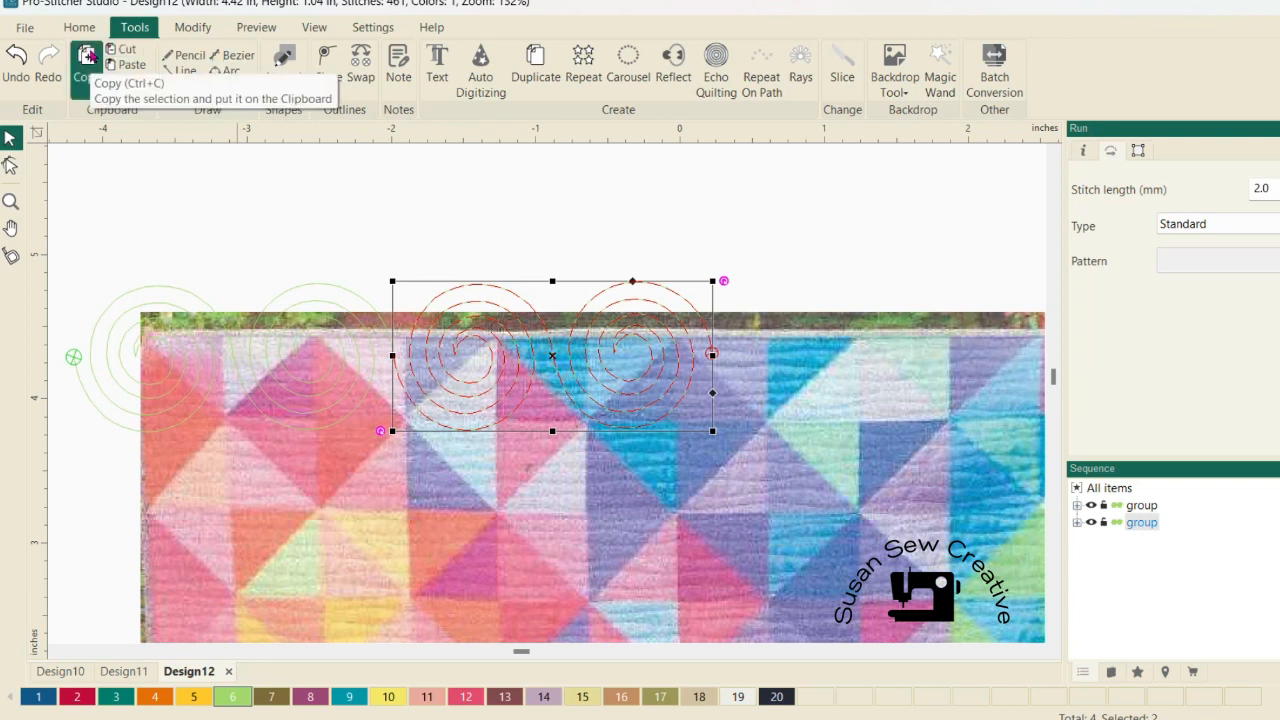
{"action": "left_click", "coordinate": [130, 64]}
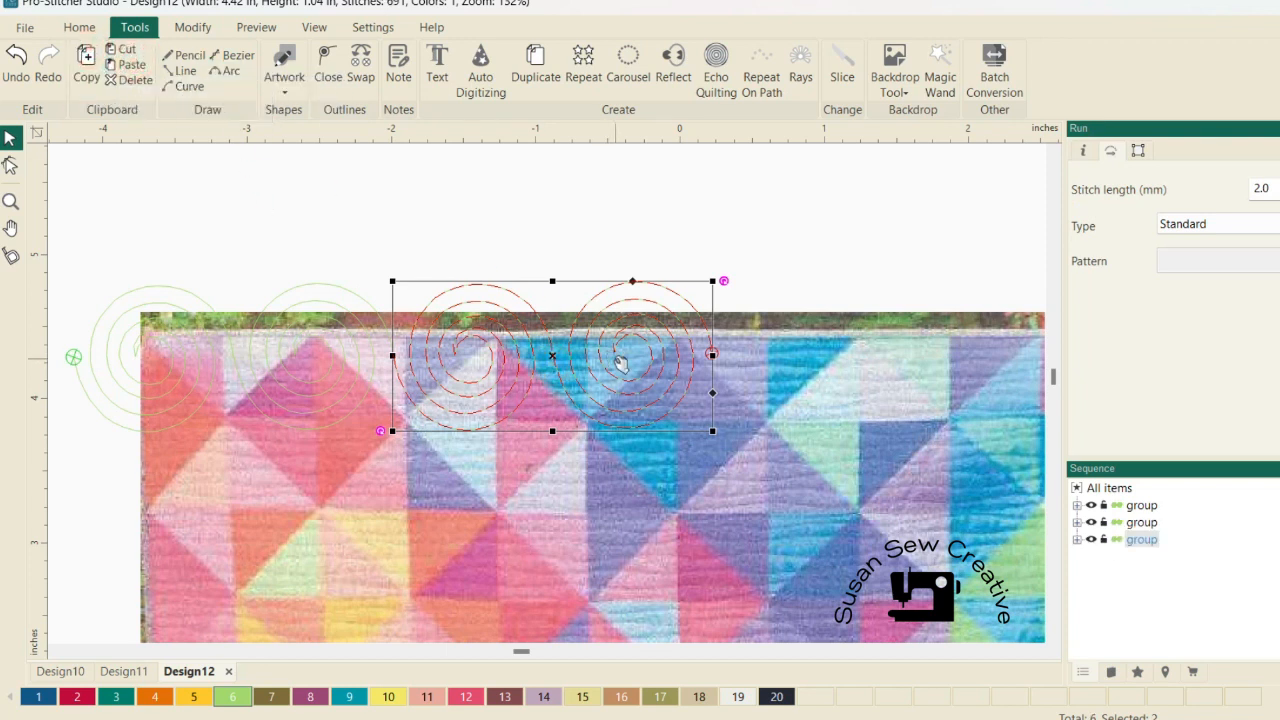
{"action": "left_click_drag", "start_coordinate": [620, 360], "coordinate": [940, 363]}
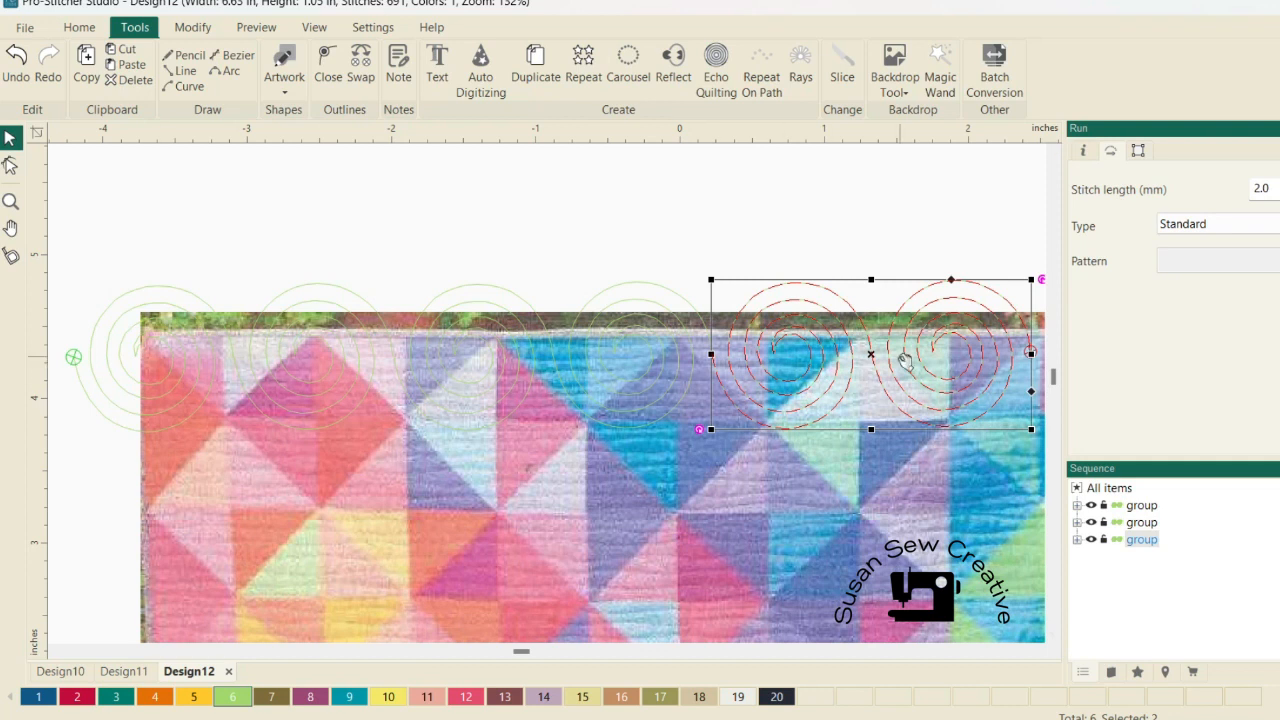
{"action": "left_click", "coordinate": [131, 65]}
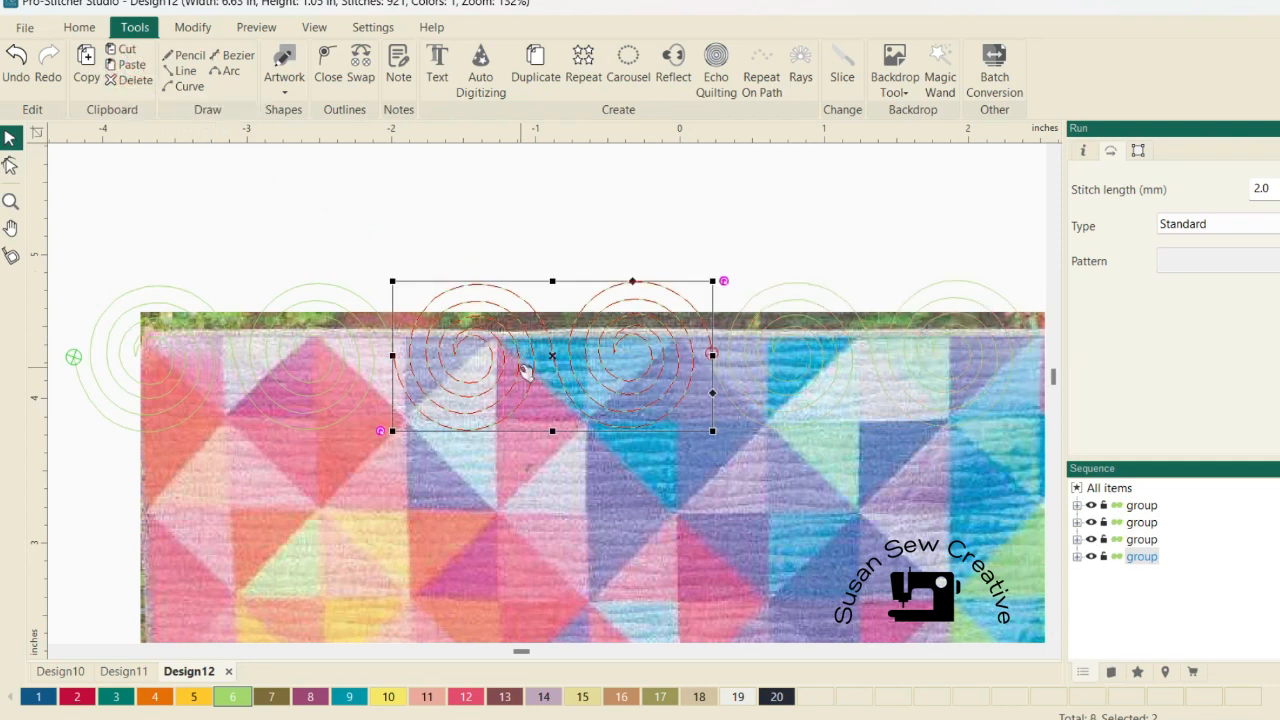
{"action": "left_click_drag", "start_coordinate": [523, 366], "coordinate": [1156, 360]}
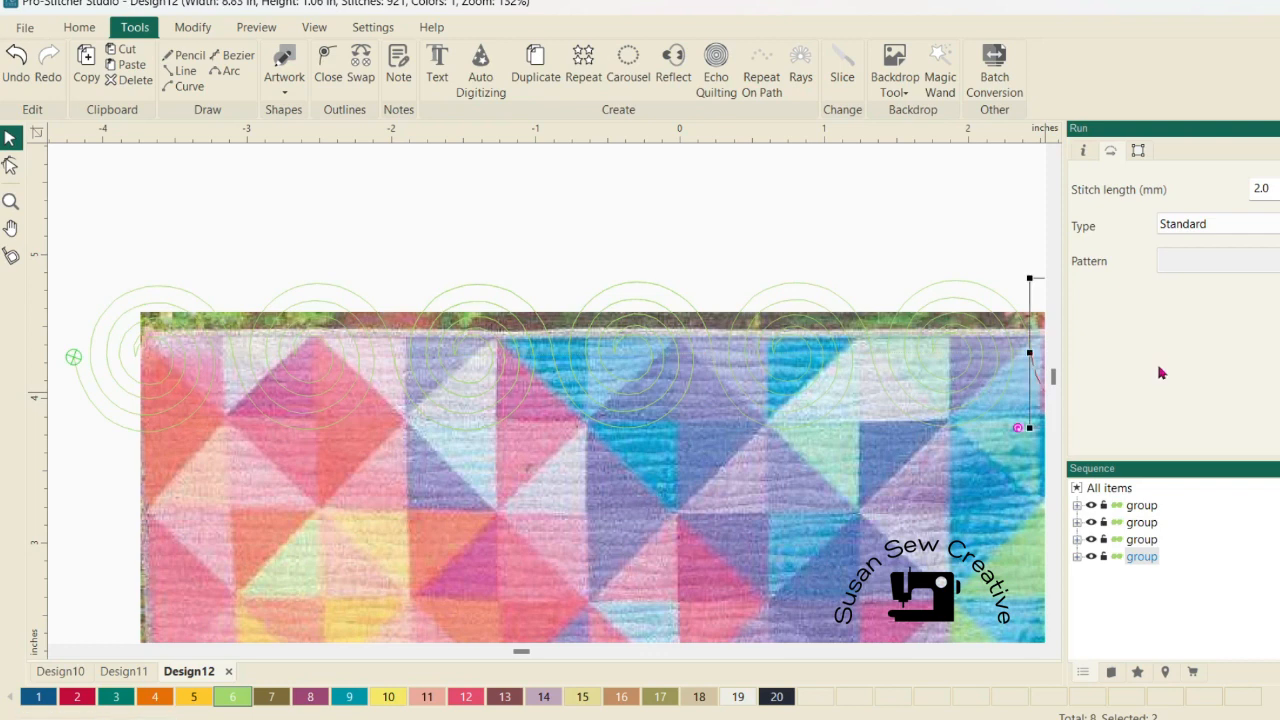
Step: Shift all four swirl groups along the quilt's top edge slightly left and combine them into one group
{"action": "left_click", "coordinate": [1036, 651]}
{"action": "left_click", "coordinate": [1036, 651]}
{"action": "left_click", "coordinate": [1036, 651]}
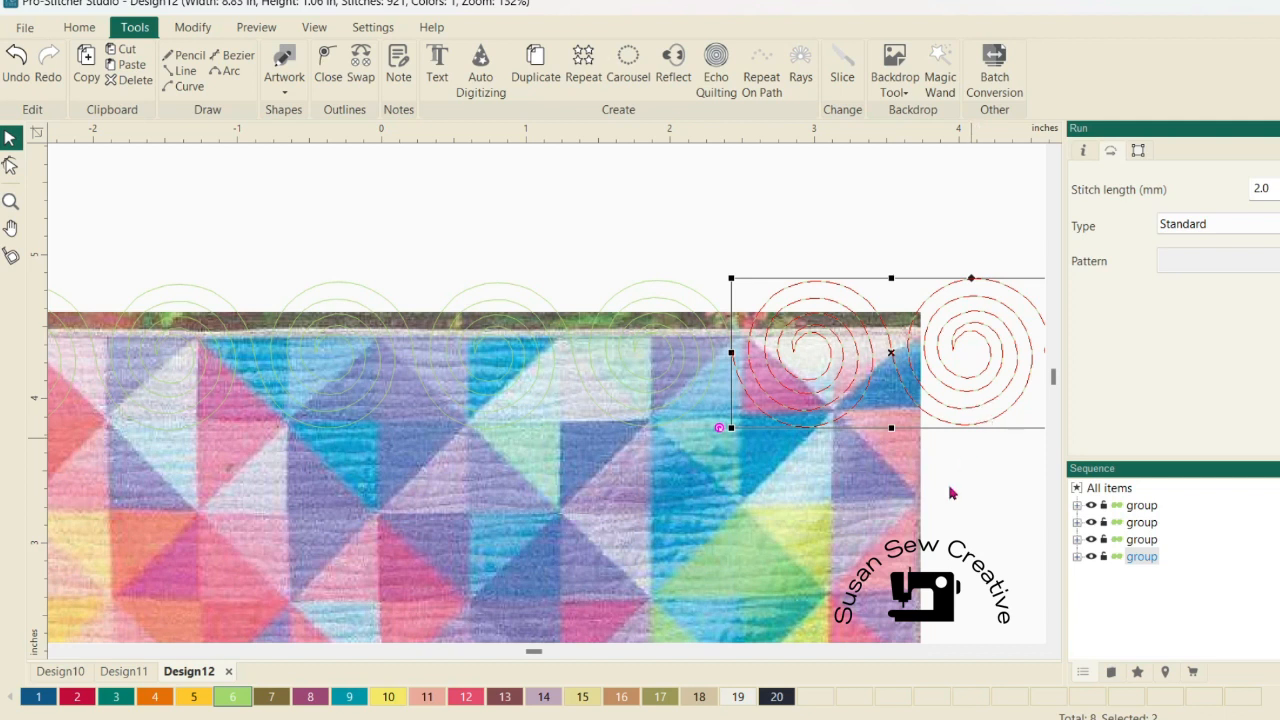
{"action": "scroll", "coordinate": [699, 580], "scroll_direction": "down", "scroll_amount": 3}
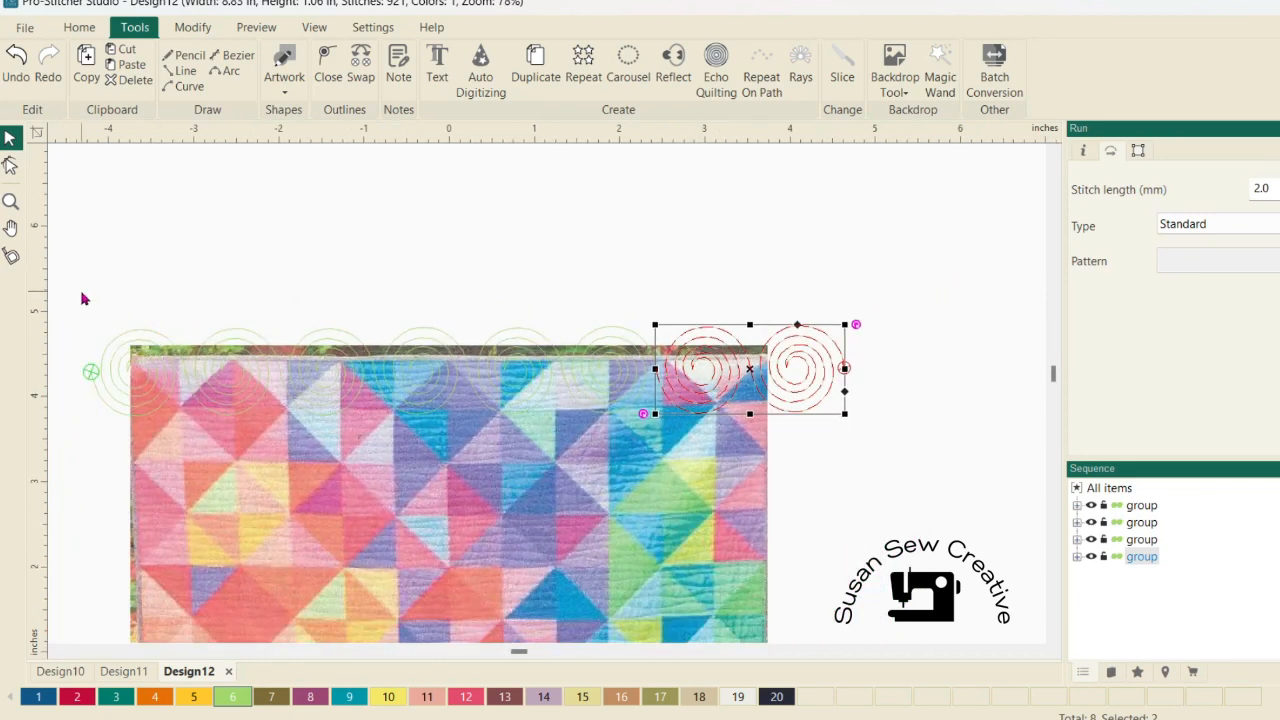
{"action": "left_click_drag", "start_coordinate": [73, 297], "coordinate": [865, 459]}
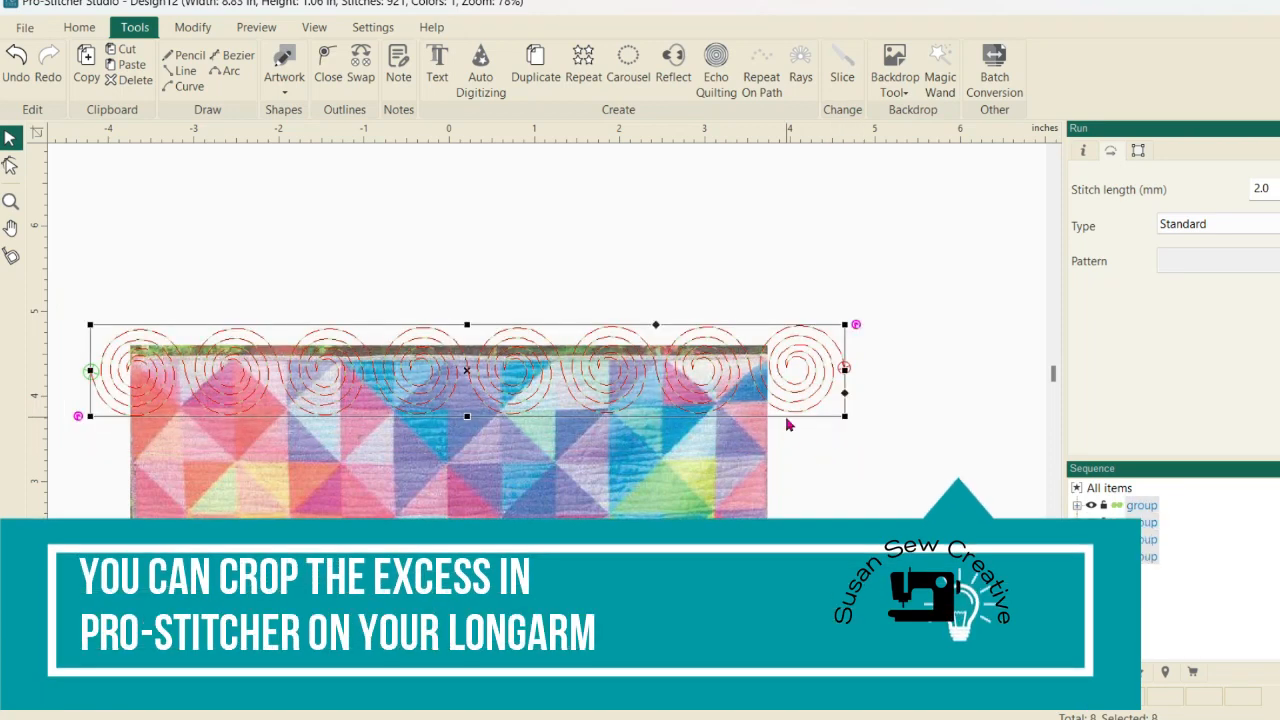
{"action": "left_click_drag", "start_coordinate": [787, 412], "coordinate": [781, 412]}
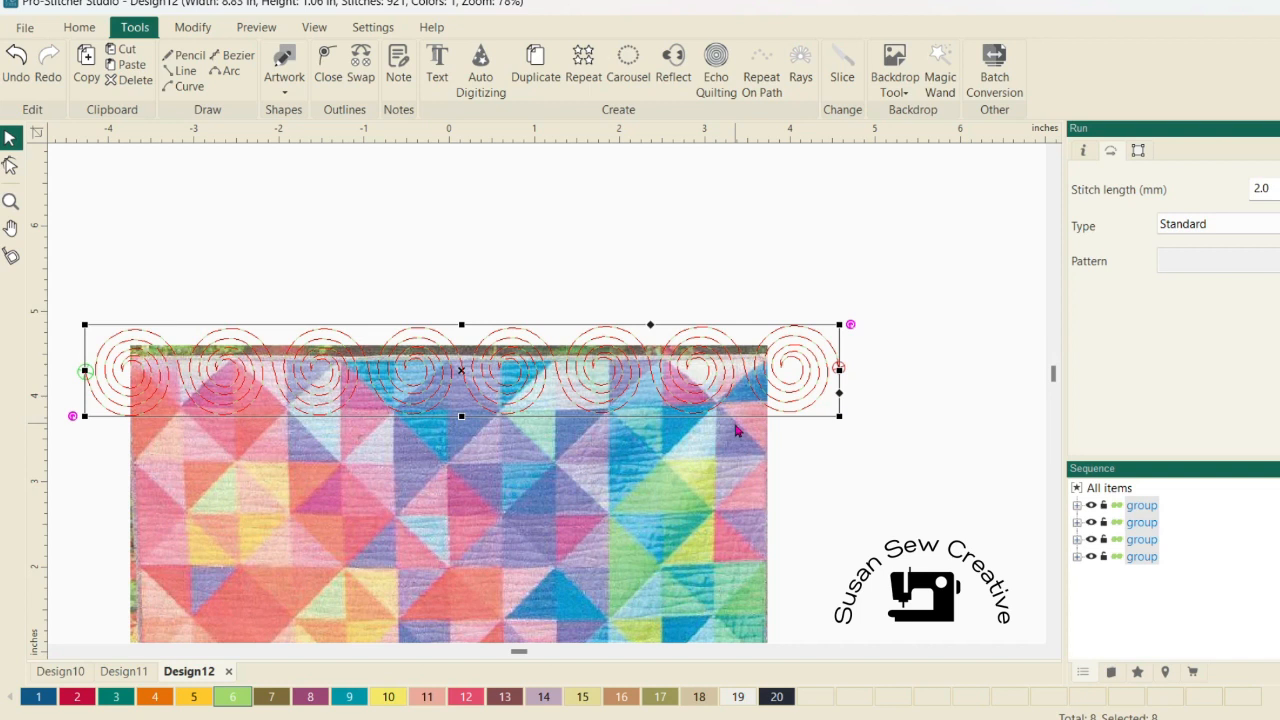
{"action": "left_click", "coordinate": [193, 28]}
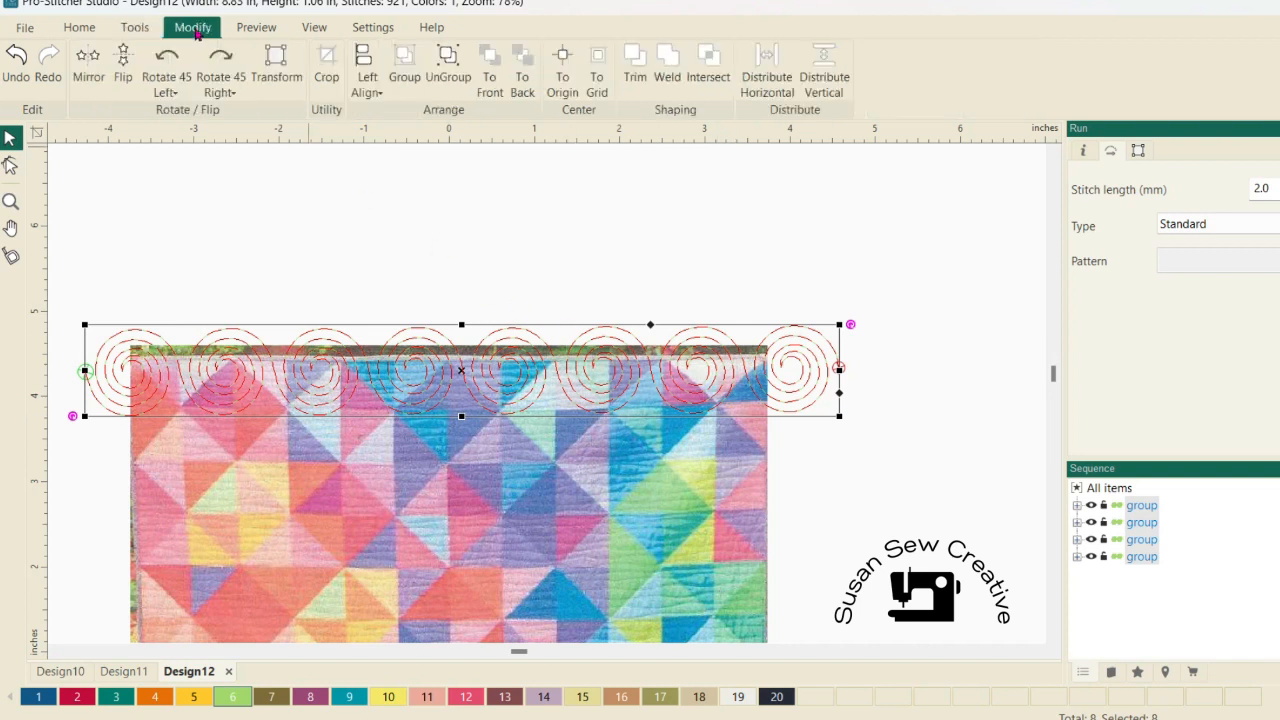
{"action": "left_click", "coordinate": [405, 62]}
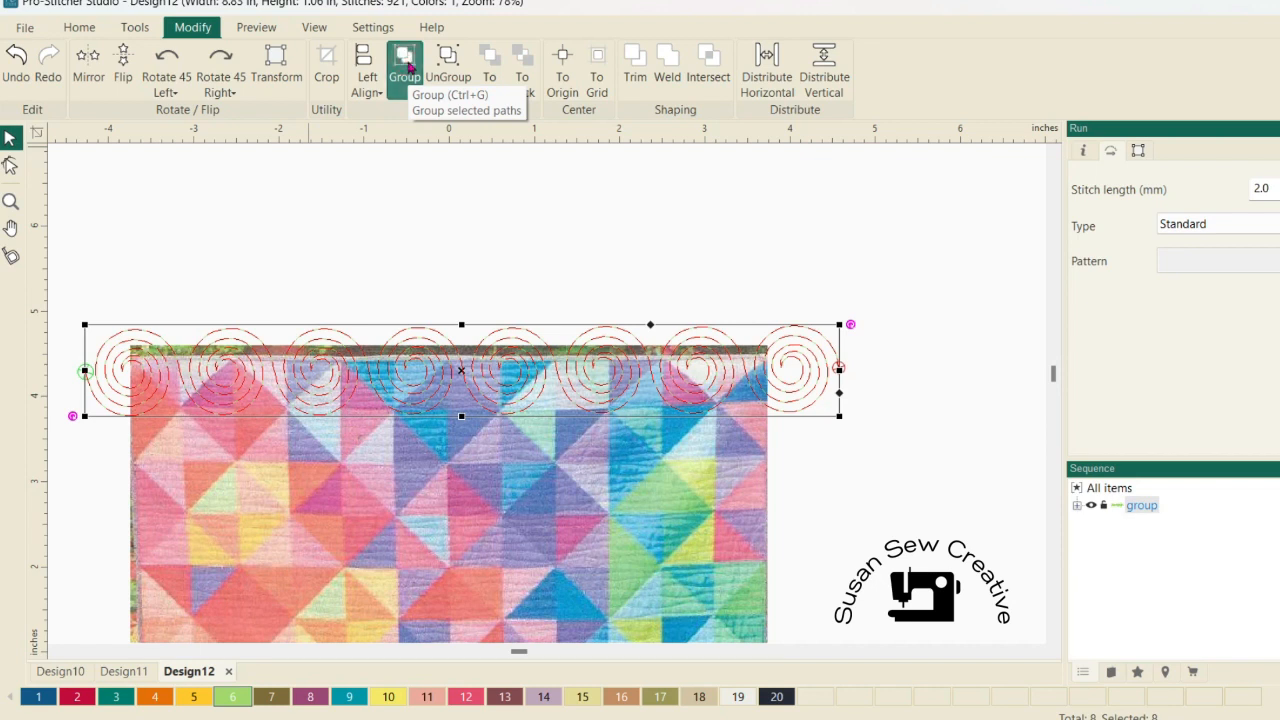
{"action": "left_click", "coordinate": [134, 27]}
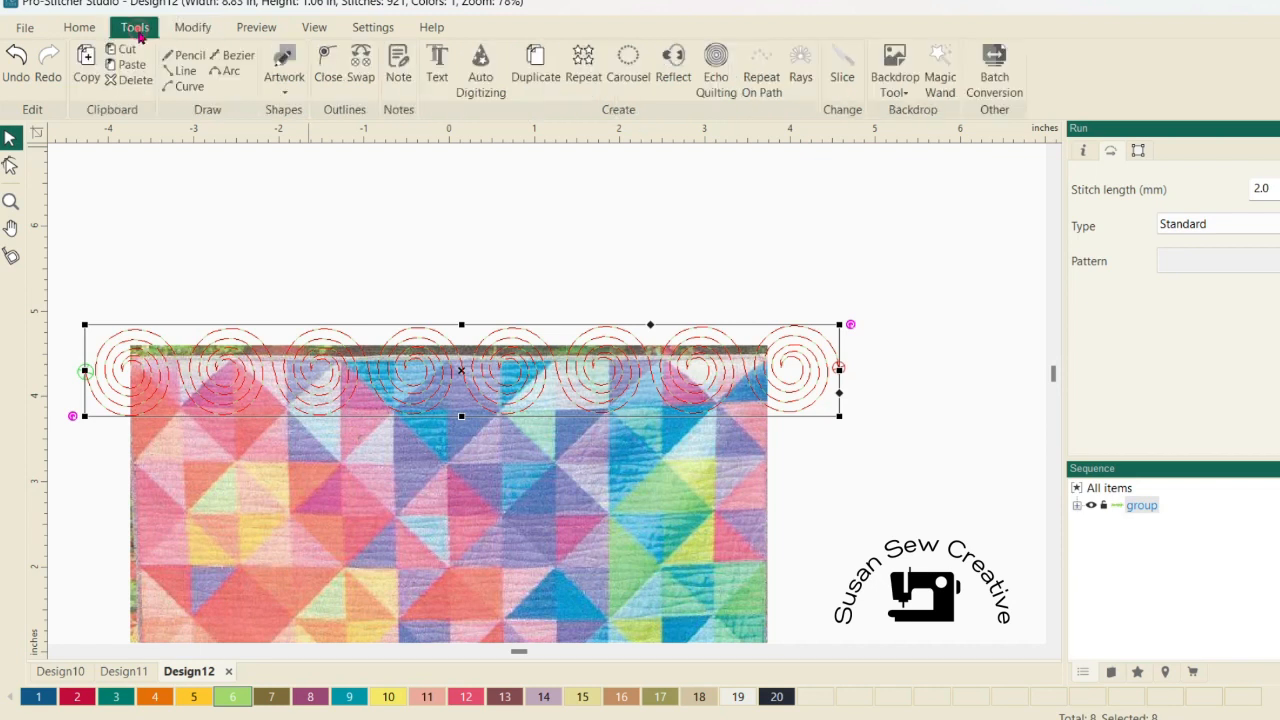
{"action": "left_click", "coordinate": [134, 65]}
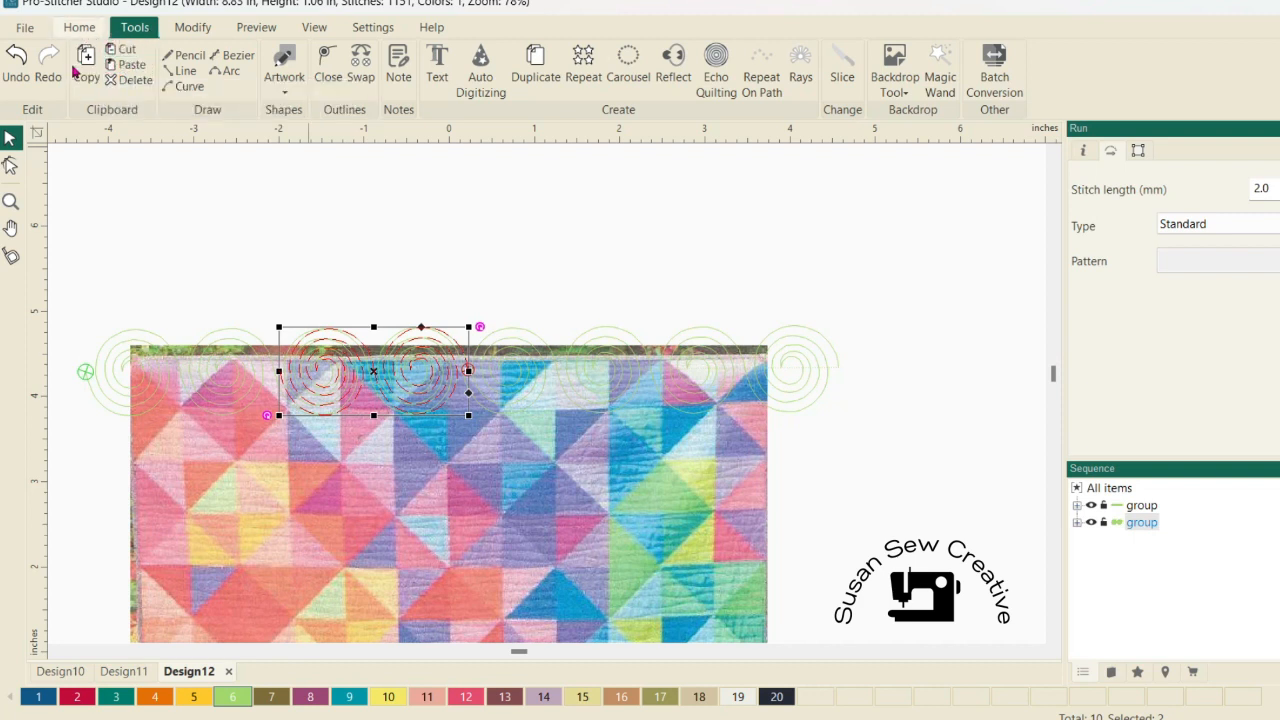
{"action": "left_click", "coordinate": [30, 28]}
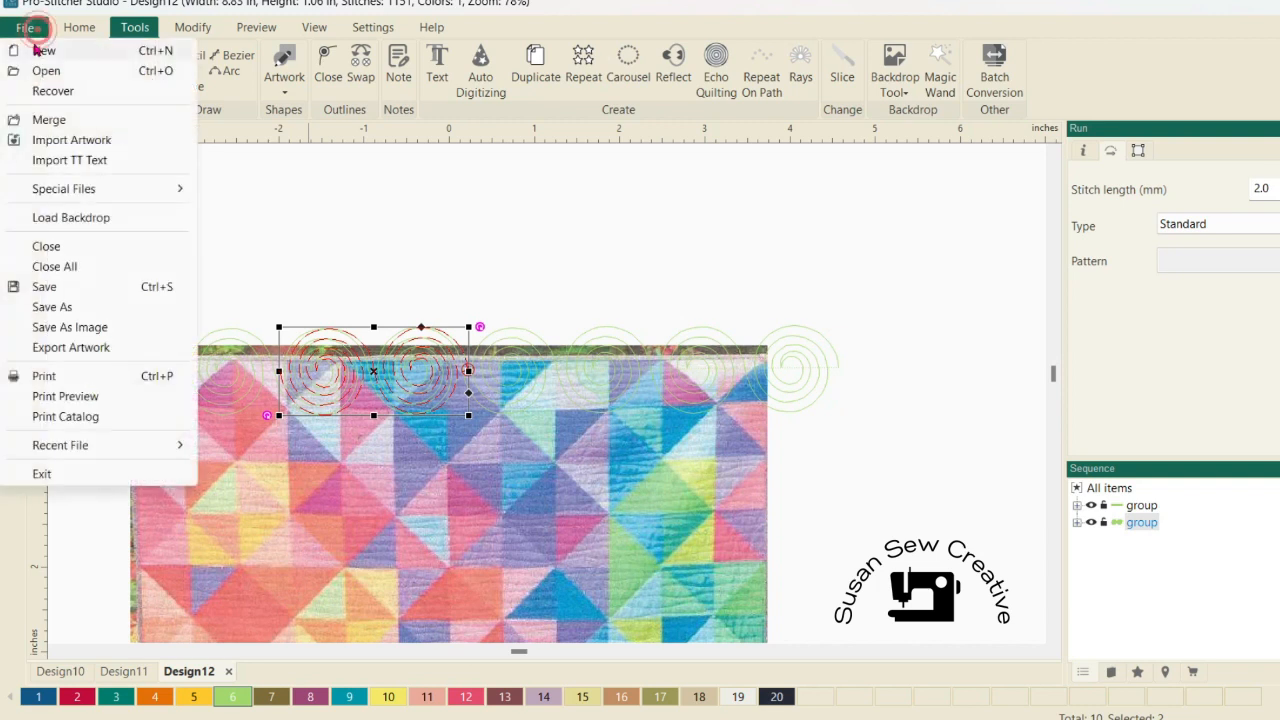
{"action": "left_click", "coordinate": [62, 18]}
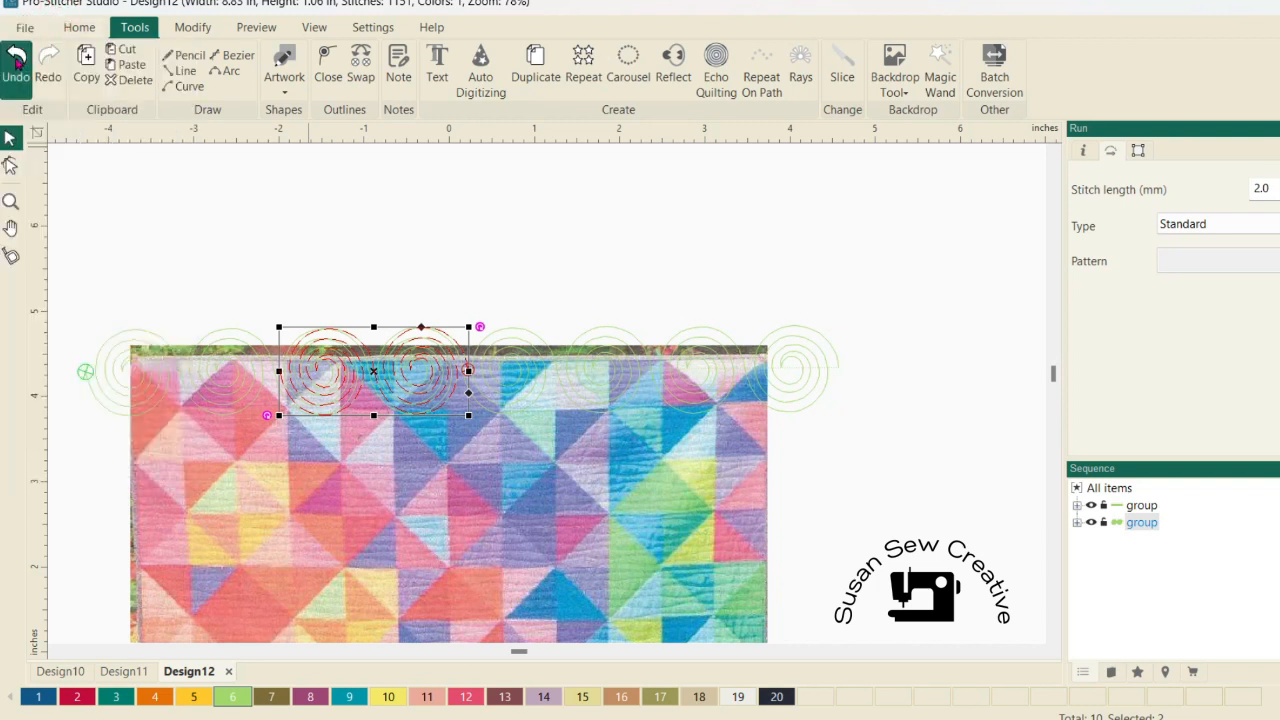
{"action": "left_click", "coordinate": [16, 58]}
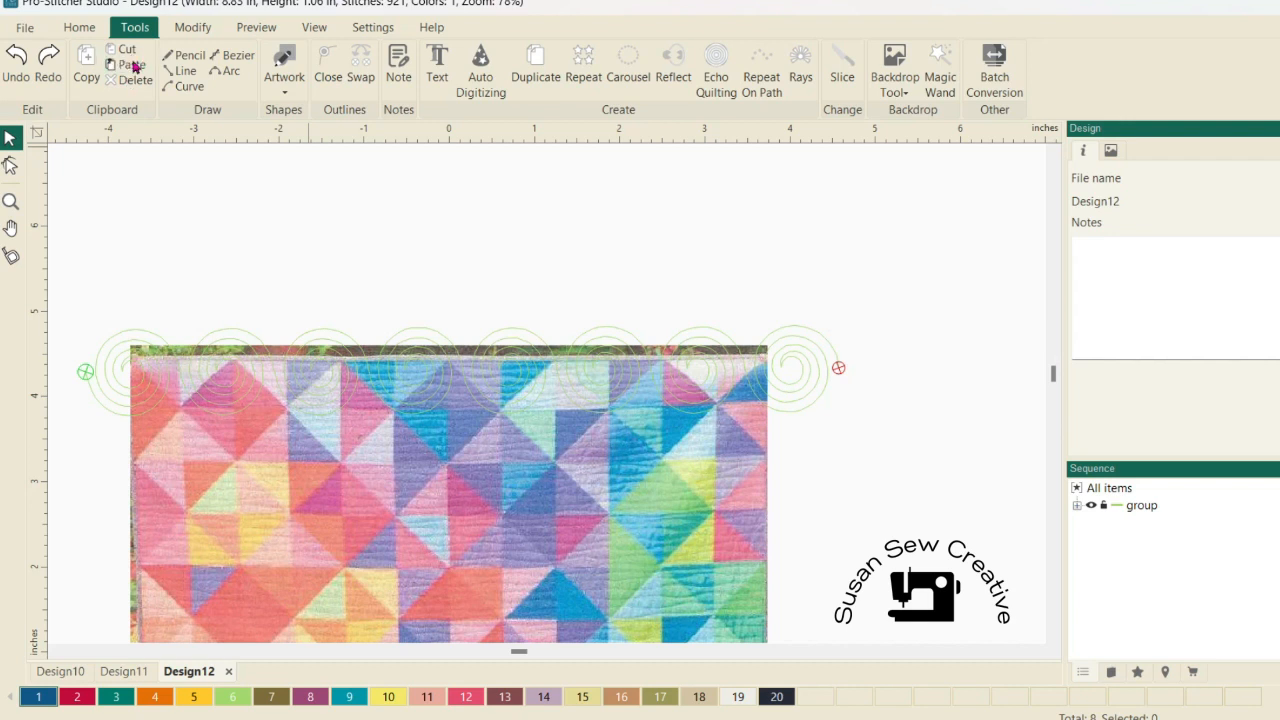
Step: Copy the whole grouped swirl row and place the pasted copy beneath it, offset about 0.49 in right and 0.93 in down
{"action": "left_click_drag", "start_coordinate": [70, 294], "coordinate": [859, 430]}
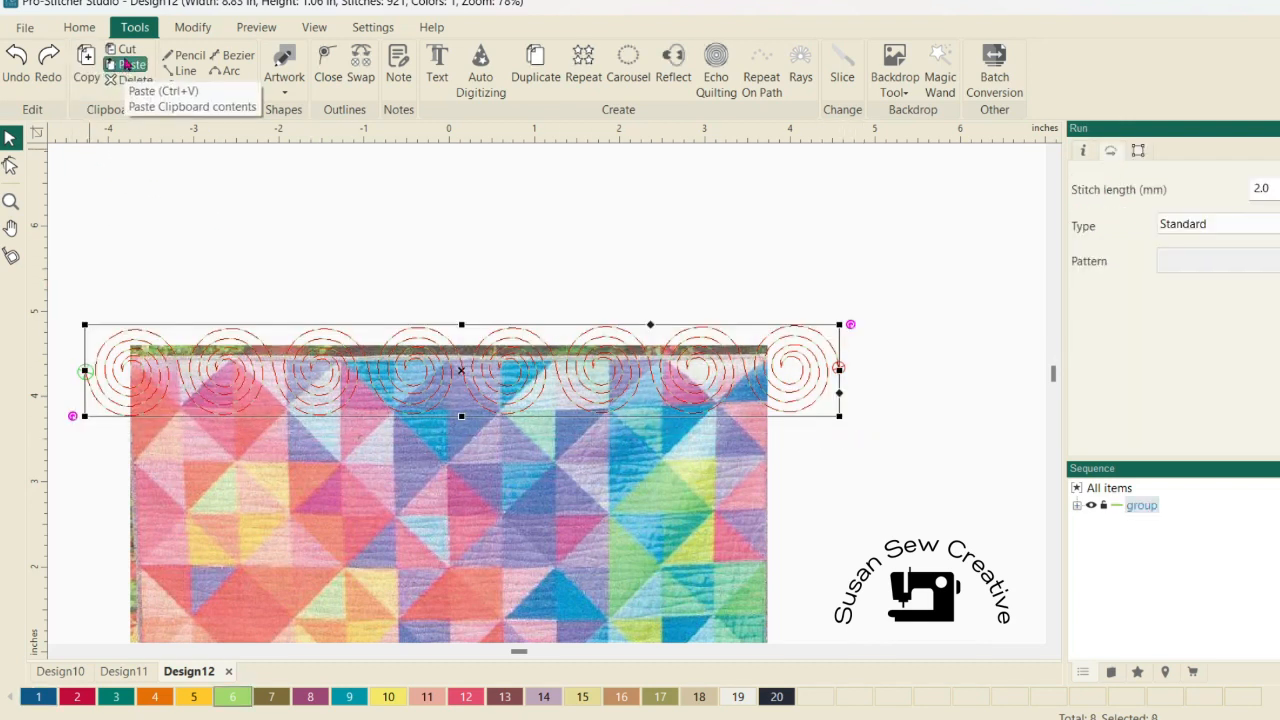
{"action": "left_click", "coordinate": [87, 80]}
{"action": "left_click", "coordinate": [126, 64]}
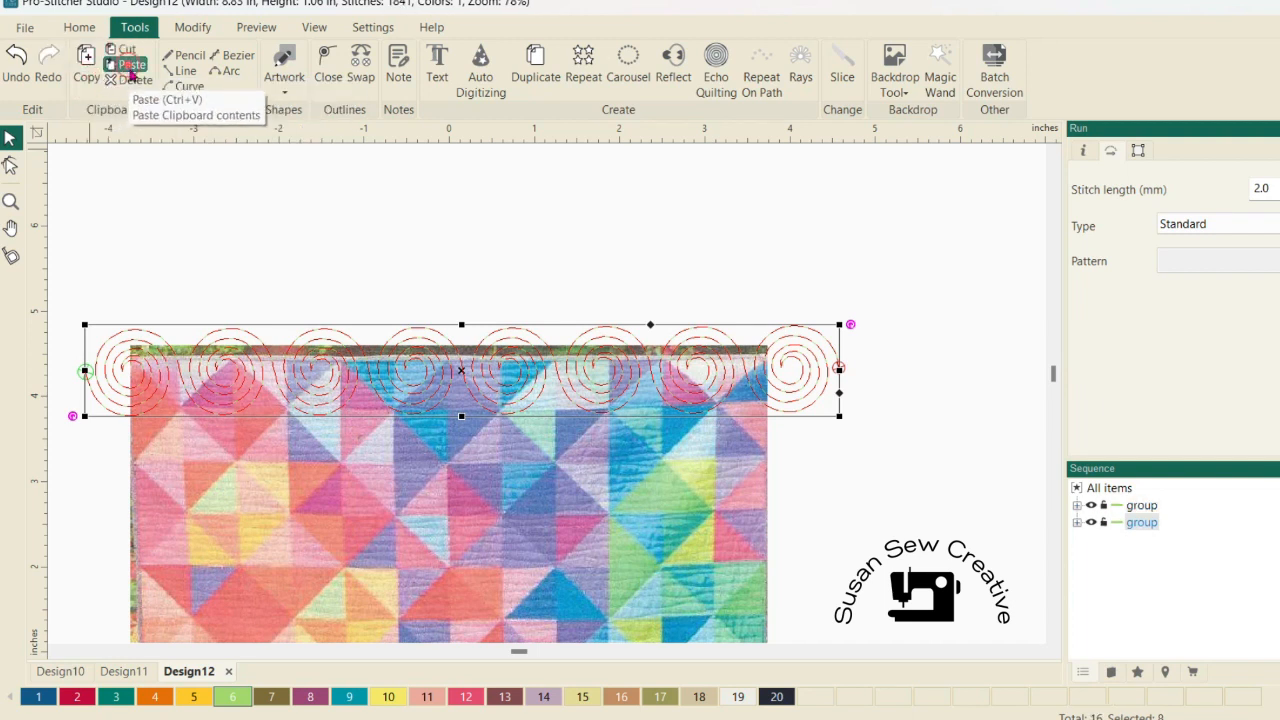
{"action": "left_click_drag", "start_coordinate": [503, 385], "coordinate": [543, 464]}
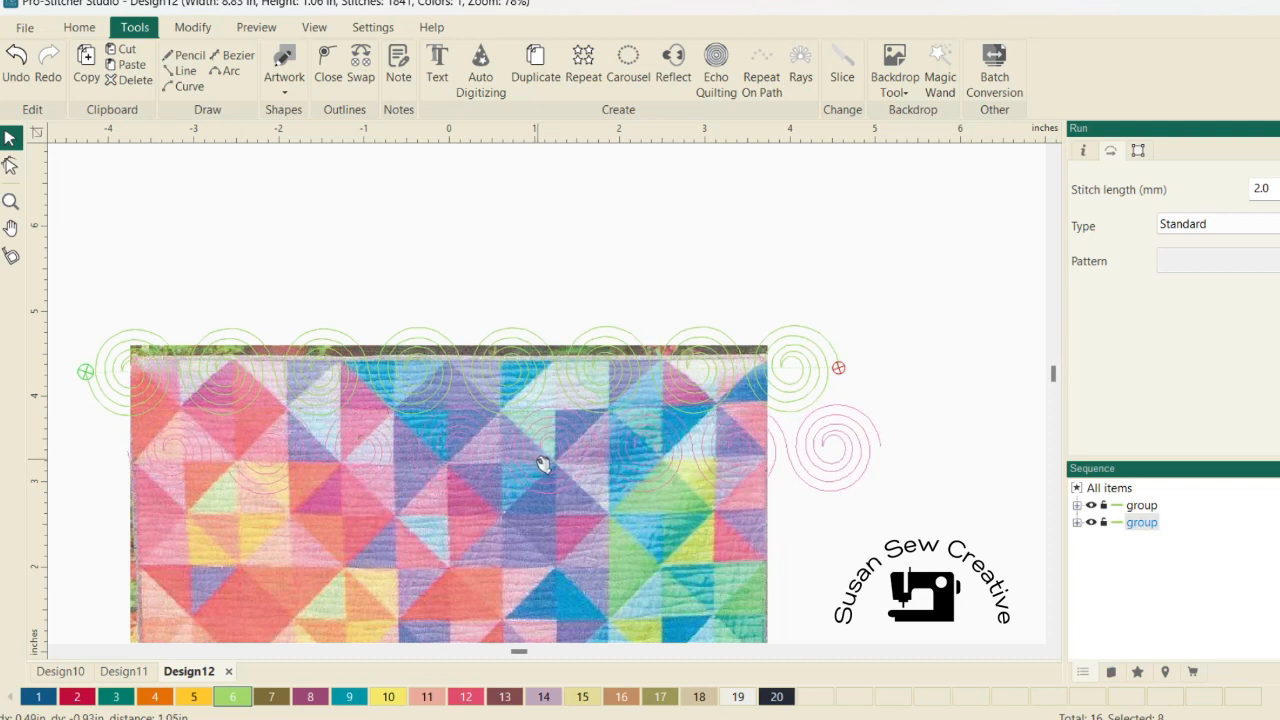
{"action": "left_click_drag", "start_coordinate": [537, 459], "coordinate": [540, 459]}
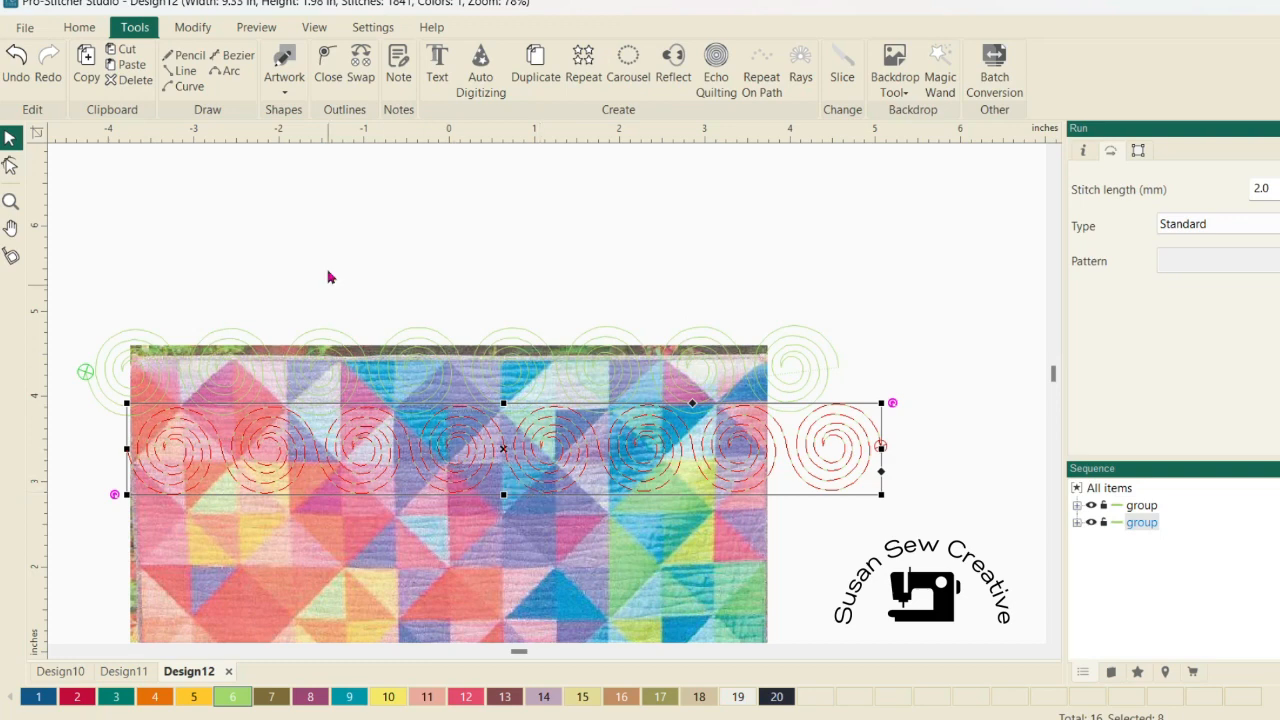
Step: Paste another copy of the swirl row and nest it beneath the second row, staggered to the left
{"action": "left_click", "coordinate": [131, 66]}
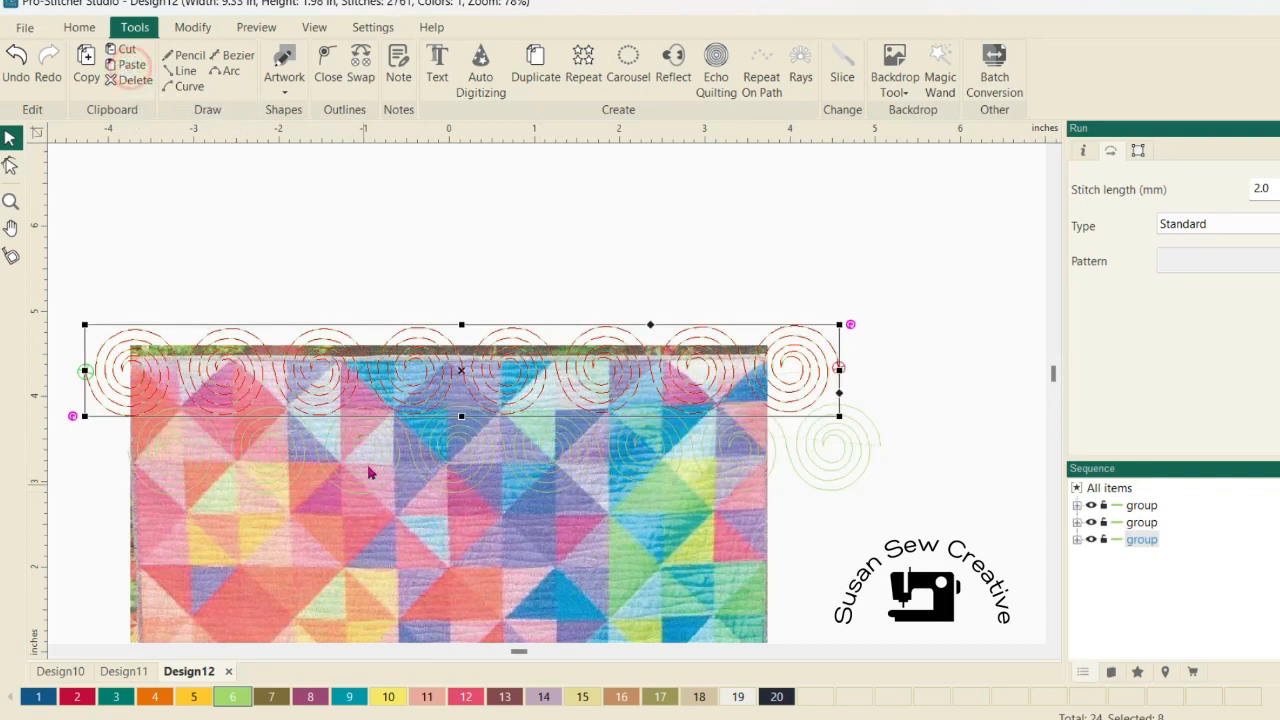
{"action": "left_click", "coordinate": [384, 493]}
{"action": "left_click_drag", "start_coordinate": [384, 493], "coordinate": [378, 540]}
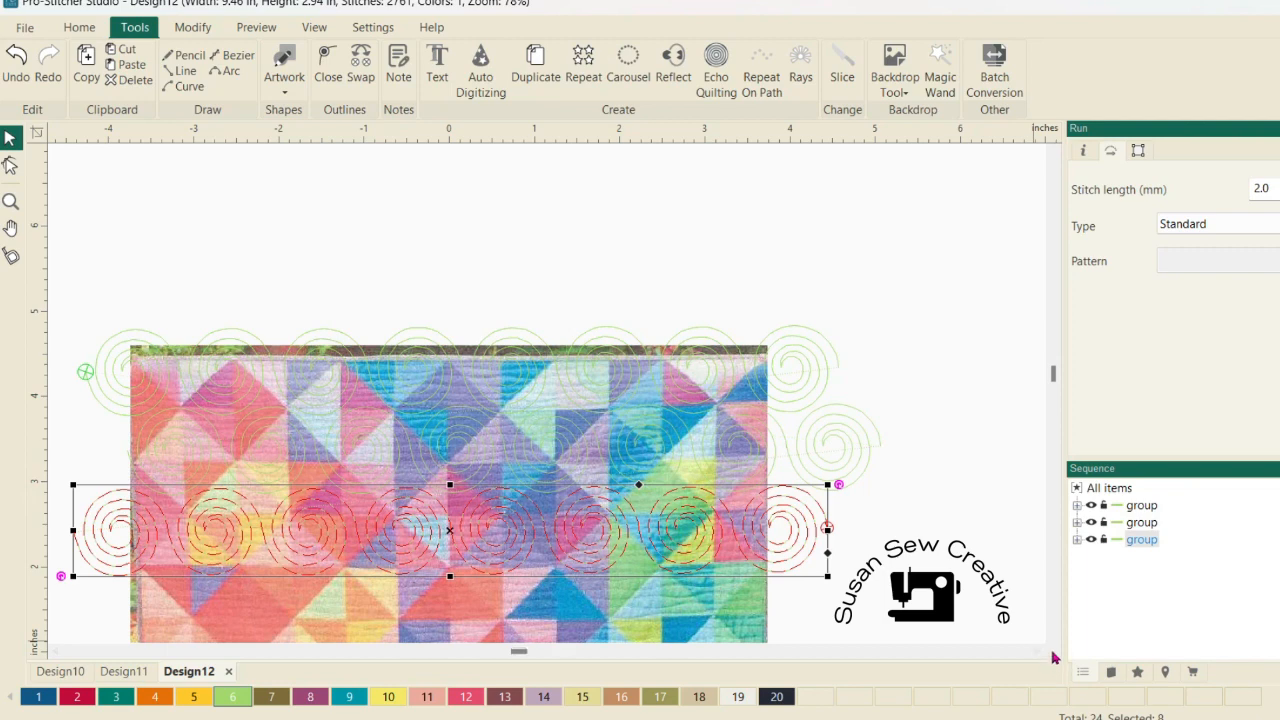
Step: Paste a fourth swirl row, nest it beneath the third row with a further shift left, and clear the selection
{"action": "scroll", "coordinate": [1050, 440], "scroll_direction": "down", "scroll_amount": 3}
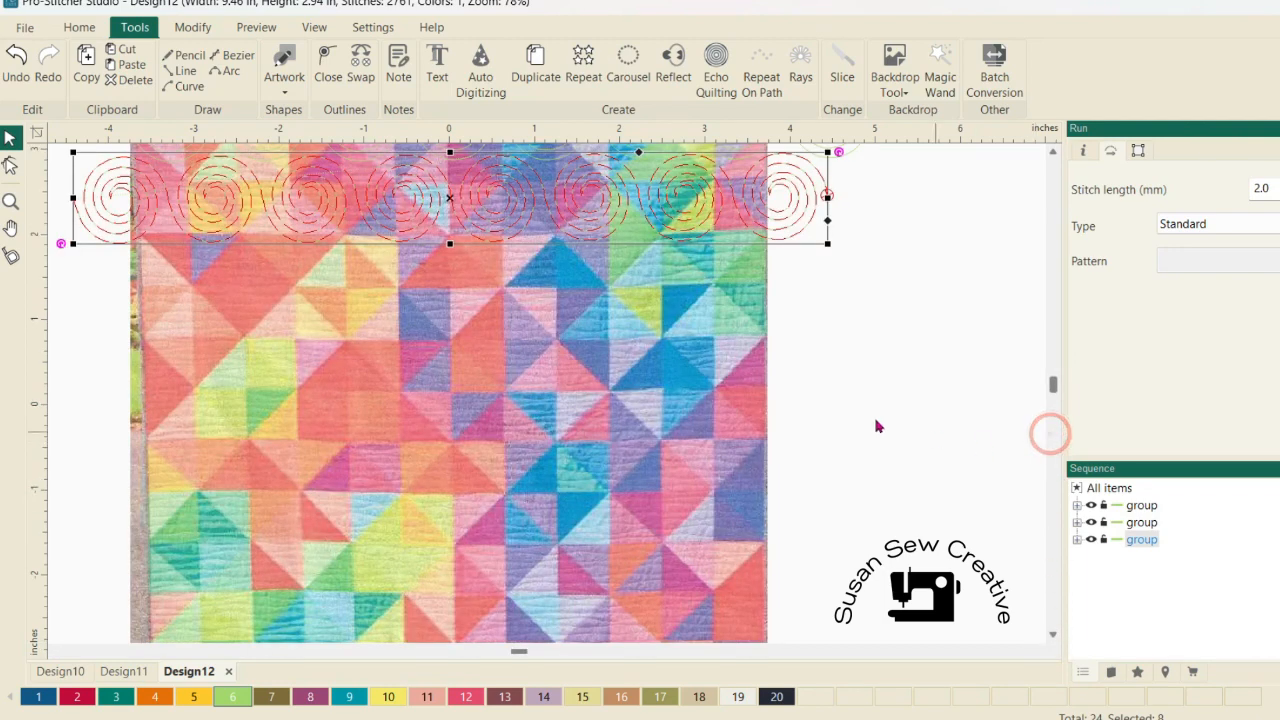
{"action": "left_click", "coordinate": [135, 64]}
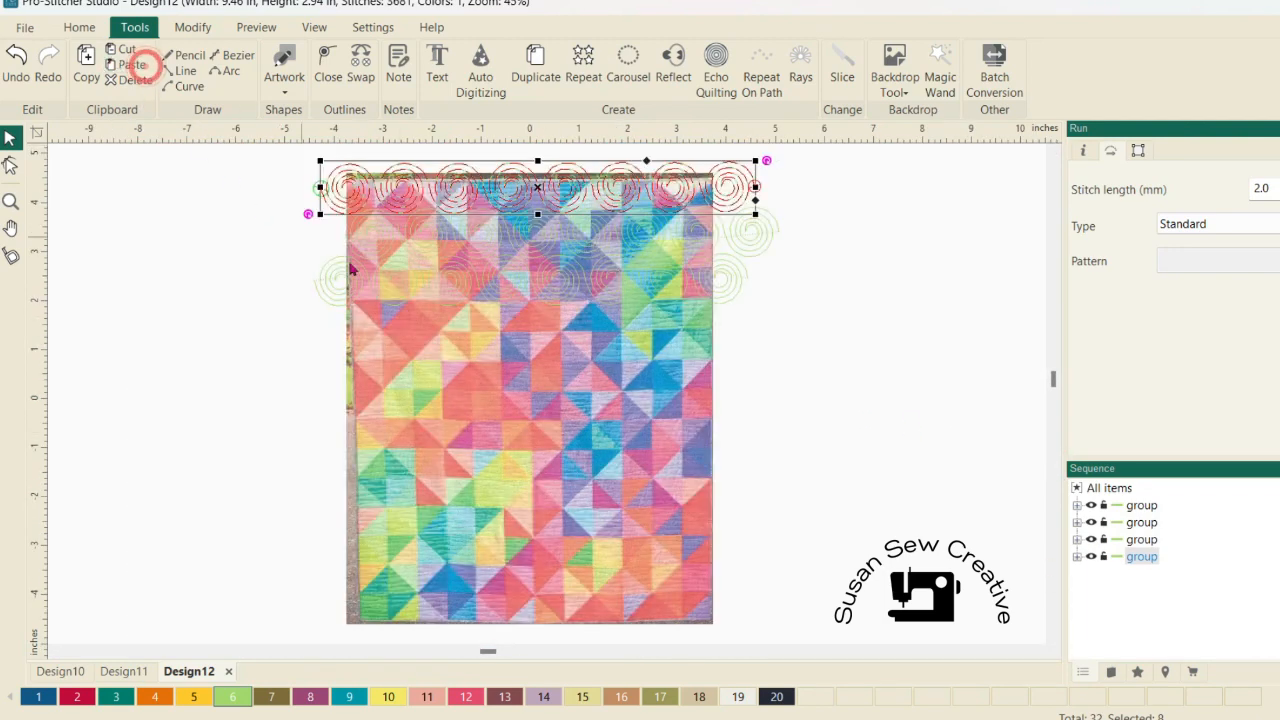
{"action": "left_click", "coordinate": [485, 318]}
{"action": "left_click", "coordinate": [543, 414]}
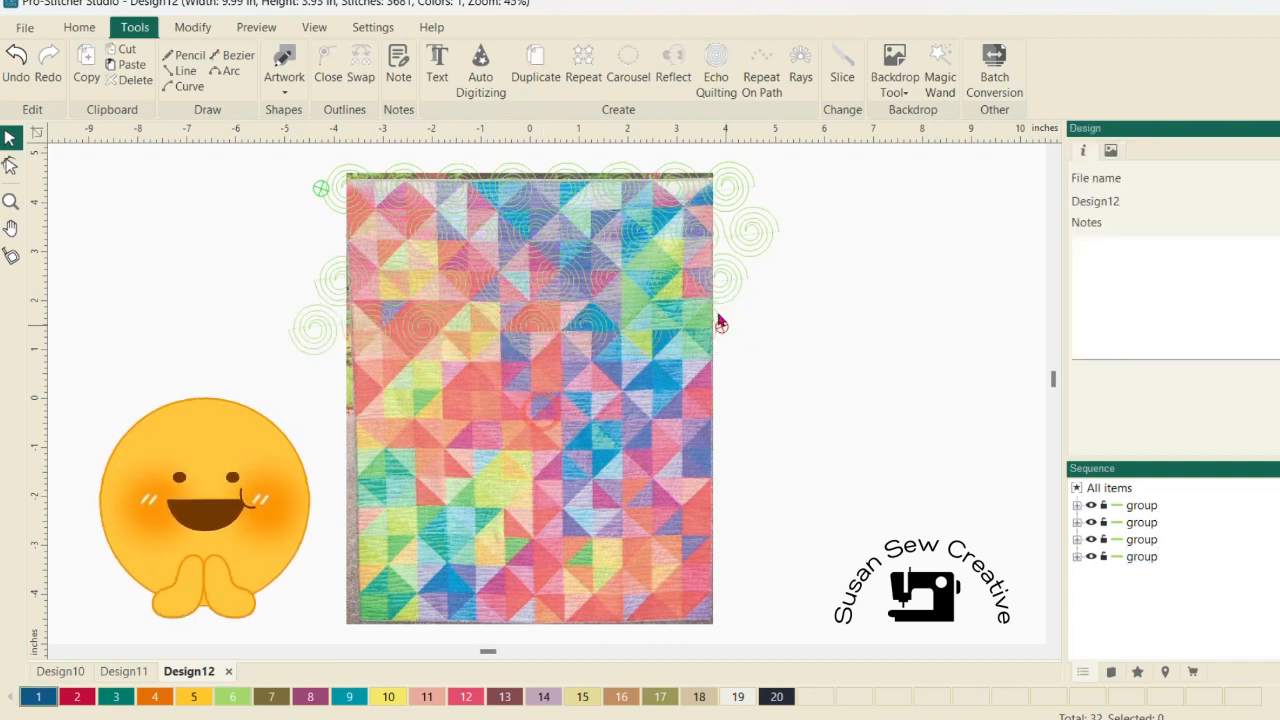